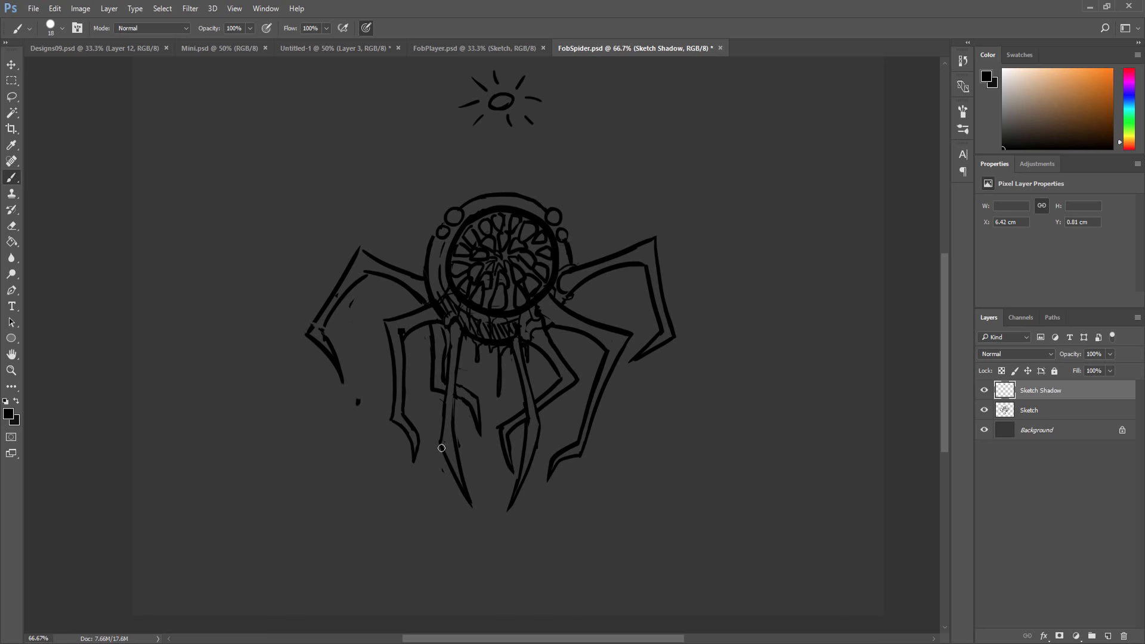
Step: Hatch shadows along the spider's legs and the rim of its body on the Sketch Shadow layer
{"action": "left_click_drag", "start_coordinate": [442, 303], "coordinate": [434, 286]}
{"action": "left_click_drag", "start_coordinate": [554, 382], "coordinate": [546, 402]}
{"action": "left_click_drag", "start_coordinate": [501, 334], "coordinate": [476, 356]}
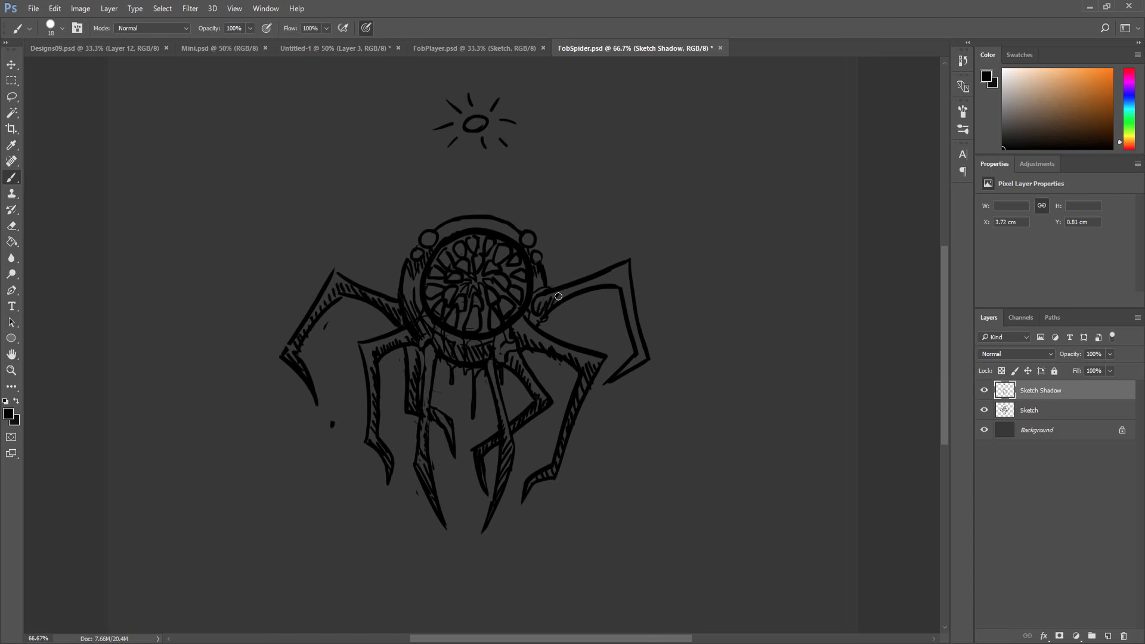
Step: Create a layer named Base Colors and block in the spider's round body with the brush
{"action": "left_click", "coordinate": [1107, 636]}
{"action": "double_click", "coordinate": [1035, 390]}
{"action": "type", "text": "Base Colors"}
{"action": "key", "text": "Return"}
{"action": "right_click", "coordinate": [682, 311]}
{"action": "left_click_drag", "start_coordinate": [441, 251], "coordinate": [453, 334]}
{"action": "left_click_drag", "start_coordinate": [477, 227], "coordinate": [512, 346]}
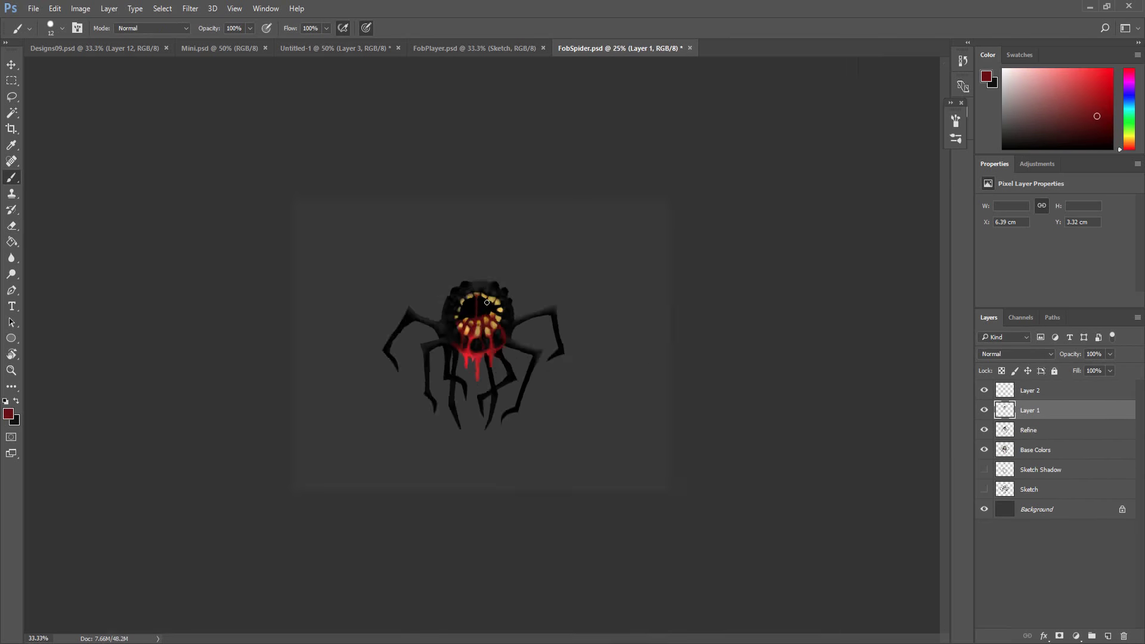
Step: Paint dark red strands between the spider's teeth on Layer 1, refining them with the eraser
{"action": "key", "text": "e"}
{"action": "key", "text": "b"}
{"action": "left_click_drag", "start_coordinate": [462, 249], "coordinate": [447, 262]}
{"action": "key", "text": "e"}
Step: Paint small white highlights on the spider's lower teeth and blood drips on Layer 2
{"action": "left_click", "coordinate": [1030, 390]}
{"action": "key", "text": "b"}
{"action": "left_click", "coordinate": [1002, 69]}
{"action": "left_click_drag", "start_coordinate": [472, 405], "coordinate": [473, 410]}
{"action": "left_click_drag", "start_coordinate": [471, 316], "coordinate": [471, 324]}
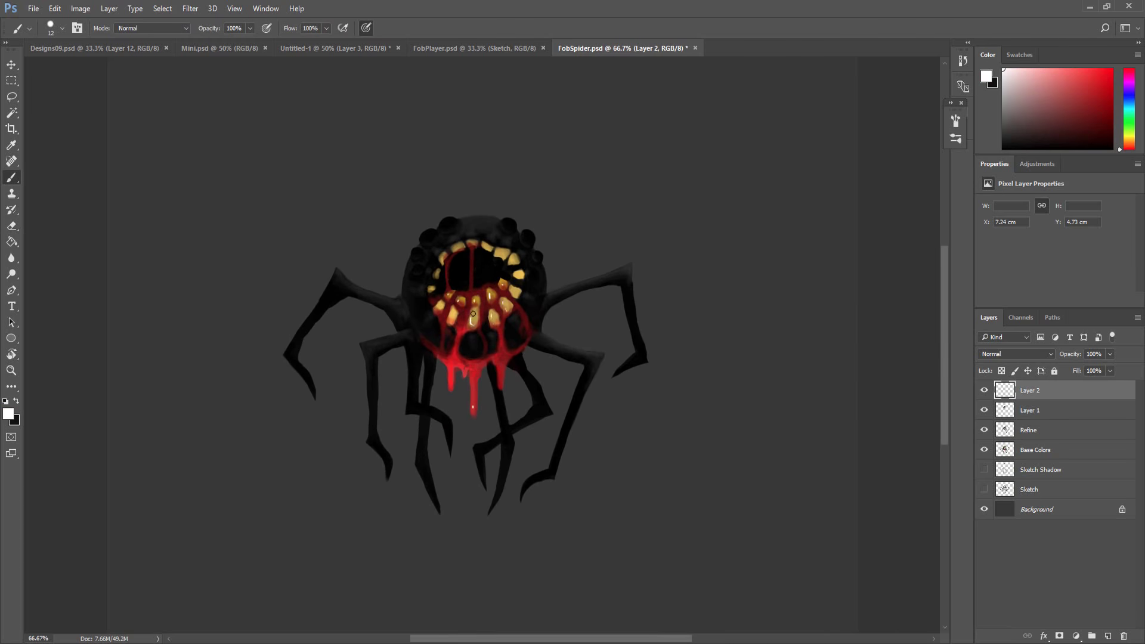
{"action": "key", "text": "ctrl+minus"}
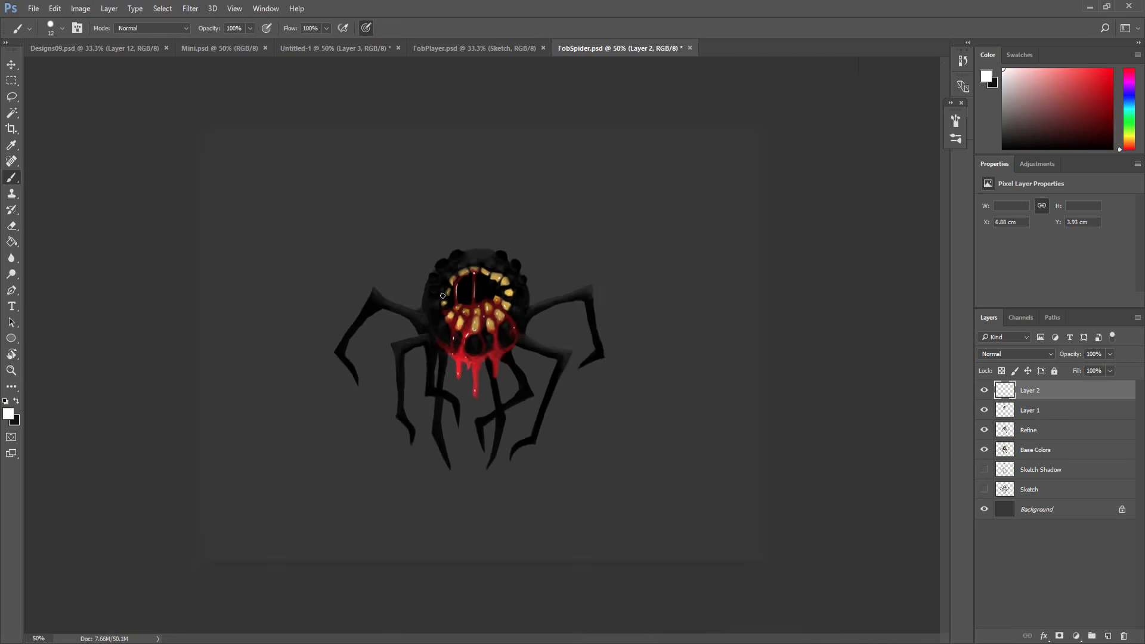
Step: Activate Layer 1 and sample a paint colour from the edge of the spider's mouth
{"action": "key", "text": "ctrl+plus"}
{"action": "left_click", "coordinate": [1029, 410]}
{"action": "left_click", "coordinate": [442, 308], "text": "alt"}
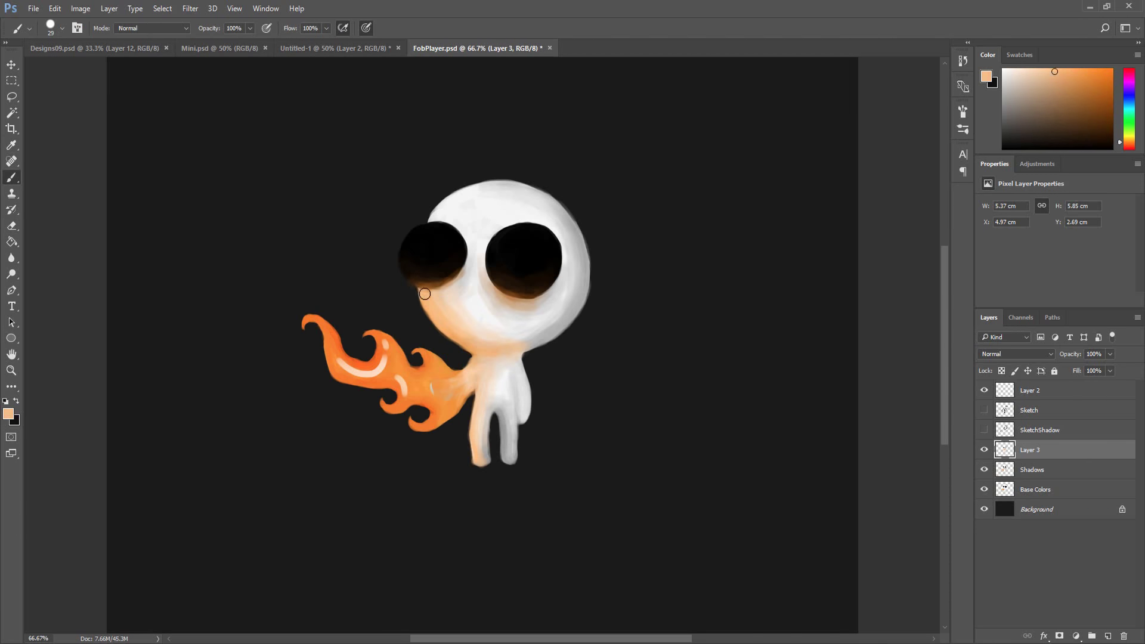
Step: Add a new layer to the torch character and paint small white highlights on both black eyes
{"action": "key", "text": "d"}
{"action": "key", "text": "x"}
{"action": "key", "text": "ctrl+minus"}
{"action": "key", "text": "ctrl+alt+shift+n"}
{"action": "left_click_drag", "start_coordinate": [428, 276], "coordinate": [439, 261]}
{"action": "left_click_drag", "start_coordinate": [446, 261], "coordinate": [451, 262]}
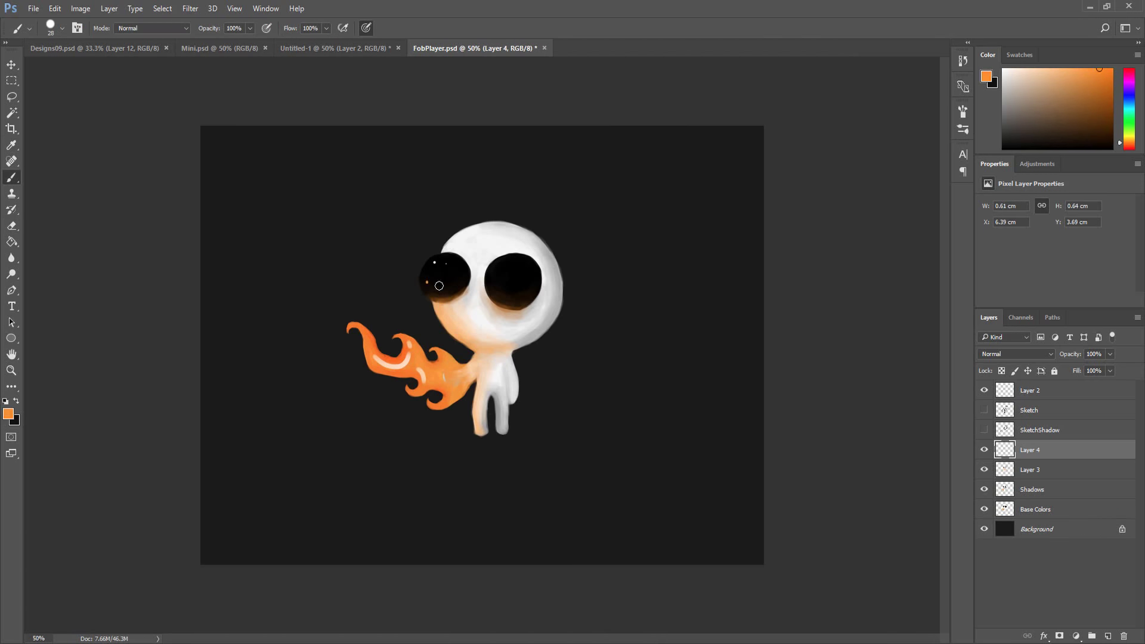
{"action": "key", "text": "ctrl+z"}
{"action": "left_click", "coordinate": [503, 264]}
Step: Paint a soft orange glow around the flame and character's lower face with a colour sampled from the flame
{"action": "right_click", "coordinate": [573, 324]}
{"action": "left_click", "coordinate": [648, 434]}
{"action": "left_click", "coordinate": [375, 352], "text": "alt"}
{"action": "left_click_drag", "start_coordinate": [357, 331], "coordinate": [414, 340]}
{"action": "mouse_move", "coordinate": [441, 399]}
{"action": "left_mouse_down"}
{"action": "mouse_move", "coordinate": [472, 340]}
{"action": "mouse_move", "coordinate": [435, 298]}
{"action": "left_mouse_up"}
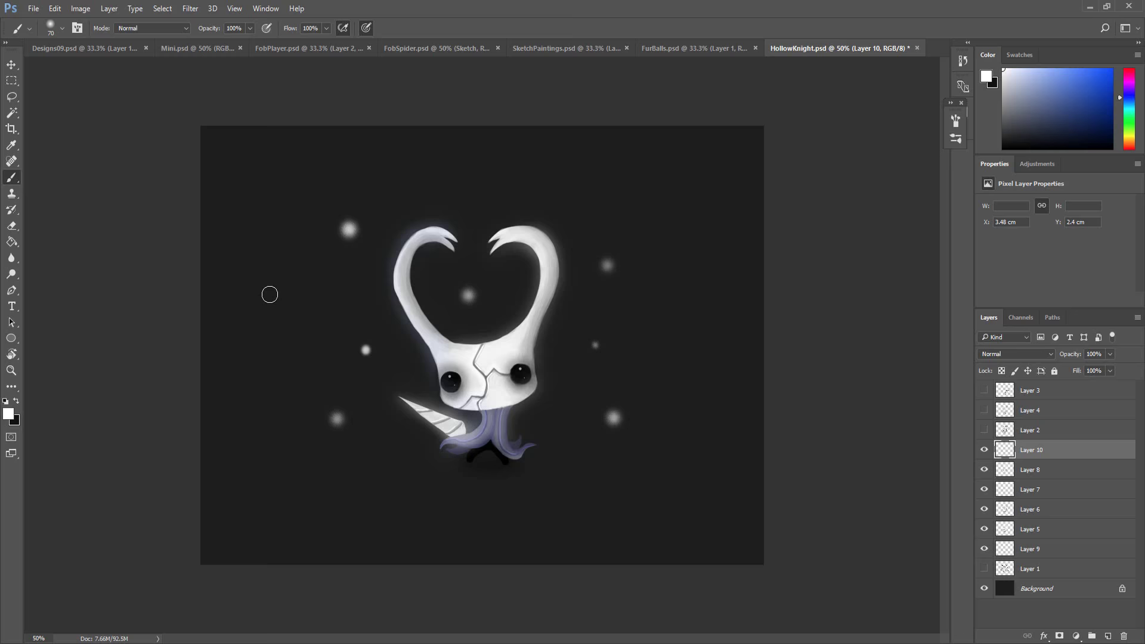
Step: Add a new layer to the horned knight painting and brush wide soft orange light rays diagonally across it
{"action": "key", "text": "Return"}
{"action": "key", "text": "ctrl+shift+alt+n"}
{"action": "right_click", "coordinate": [613, 360]}
{"action": "left_click_drag", "start_coordinate": [739, 155], "coordinate": [572, 287]}
{"action": "left_click_drag", "start_coordinate": [429, 381], "coordinate": [280, 495]}
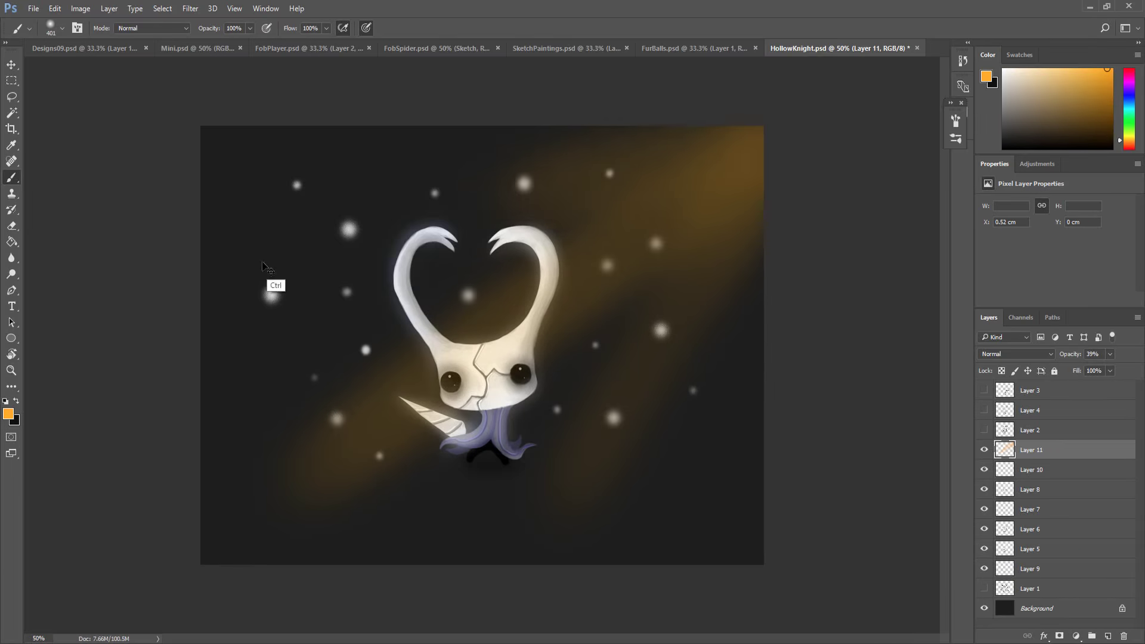
Step: Lower the light-ray layer's opacity and add an orange glow at the canvas corner where the rays start
{"action": "left_click", "coordinate": [1109, 353]}
{"action": "mouse_move", "coordinate": [1102, 368]}
{"action": "left_mouse_down"}
{"action": "mouse_move", "coordinate": [1090, 368]}
{"action": "mouse_move", "coordinate": [1099, 369]}
{"action": "left_mouse_up"}
{"action": "left_click", "coordinate": [713, 123]}
Step: Add another new layer above the light rays and pick a dark blue paint colour
{"action": "left_click", "coordinate": [1128, 147]}
{"action": "key", "text": "ctrl+shift+alt+n"}
{"action": "left_click", "coordinate": [1128, 100]}
{"action": "left_click", "coordinate": [1107, 100]}
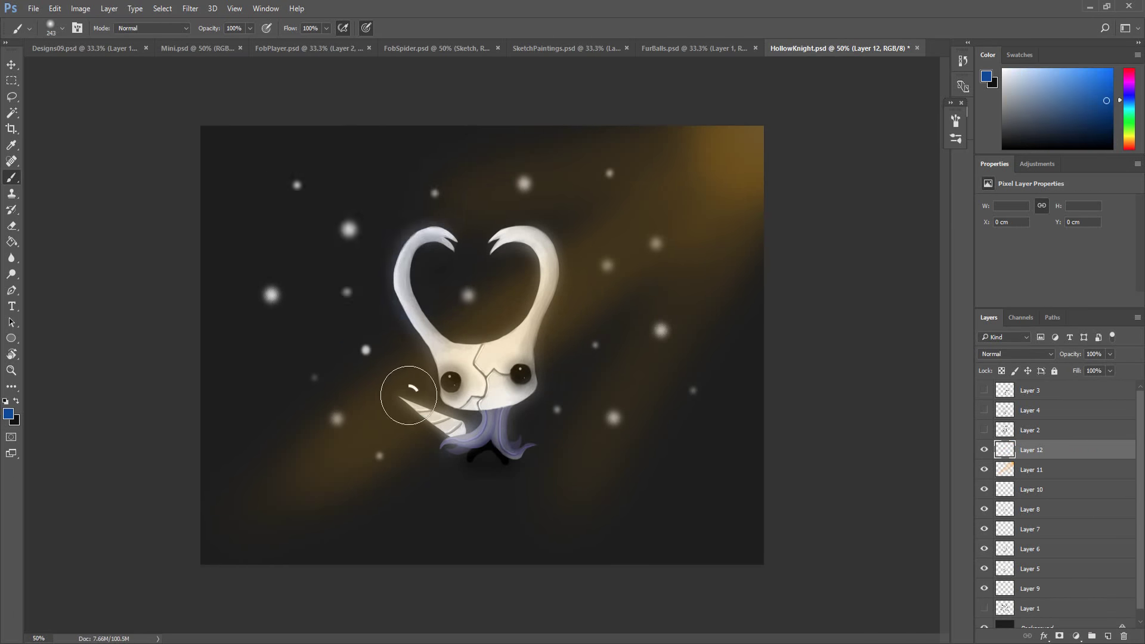
Step: Darken the borders of the knight painting with large soft black strokes, softening them with the eraser
{"action": "key", "text": "ctrl+minus"}
{"action": "left_click", "coordinate": [1003, 148]}
{"action": "left_click_drag", "start_coordinate": [300, 261], "coordinate": [333, 456]}
{"action": "key", "text": "e"}
{"action": "right_click", "coordinate": [401, 428]}
{"action": "key", "text": "Return"}
{"action": "key", "text": "b"}
{"action": "left_click_drag", "start_coordinate": [405, 468], "coordinate": [660, 378]}
{"action": "left_click", "coordinate": [391, 206], "text": "alt"}
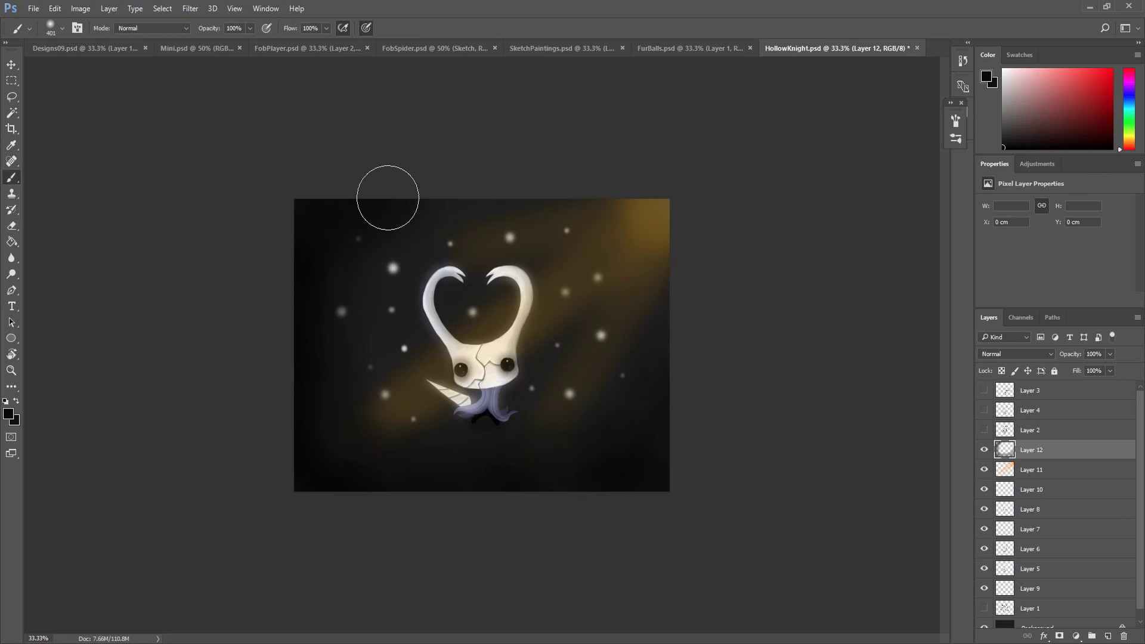
Step: Add a new layer above the dark vignette and choose a blue hue for painting
{"action": "left_click", "coordinate": [532, 449], "text": "alt"}
{"action": "key", "text": "ctrl+shift+alt+n"}
{"action": "left_click", "coordinate": [1128, 70]}
{"action": "left_click", "coordinate": [1128, 102]}
{"action": "key", "text": "ctrl+minus"}
{"action": "key", "text": "ctrl+plus"}
{"action": "key", "text": "ctrl+plus"}
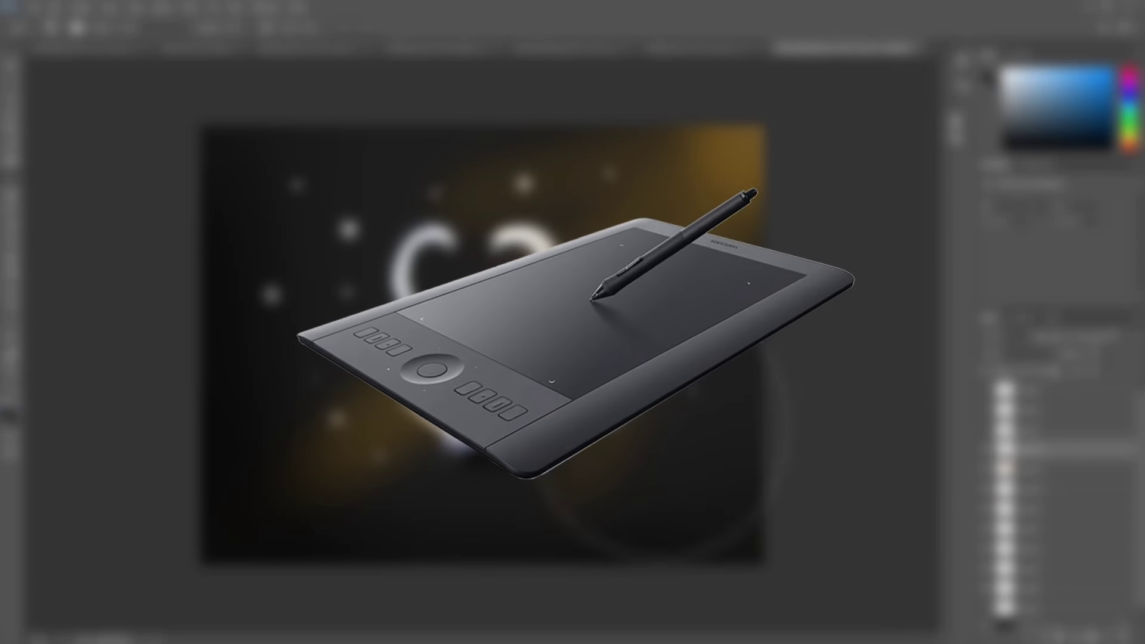
{"action": "left_click", "coordinate": [1049, 589]}
{"action": "left_click", "coordinate": [476, 506]}
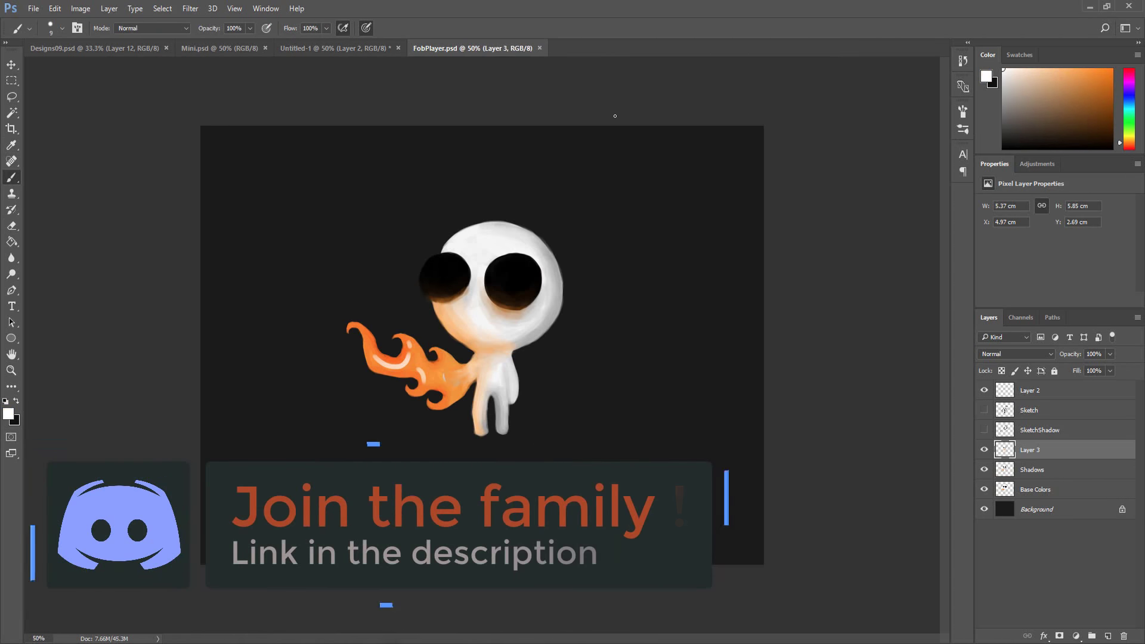
Step: Add a new layer in FobPlayer.psd and dab small white highlights on both of the character's black eyes
{"action": "key", "text": "ctrl+shift+alt+n"}
{"action": "left_click", "coordinate": [440, 267]}
{"action": "key", "text": "ctrl+alt+z"}
{"action": "left_click", "coordinate": [434, 262]}
{"action": "left_click", "coordinate": [503, 264]}
{"action": "left_click", "coordinate": [511, 273]}
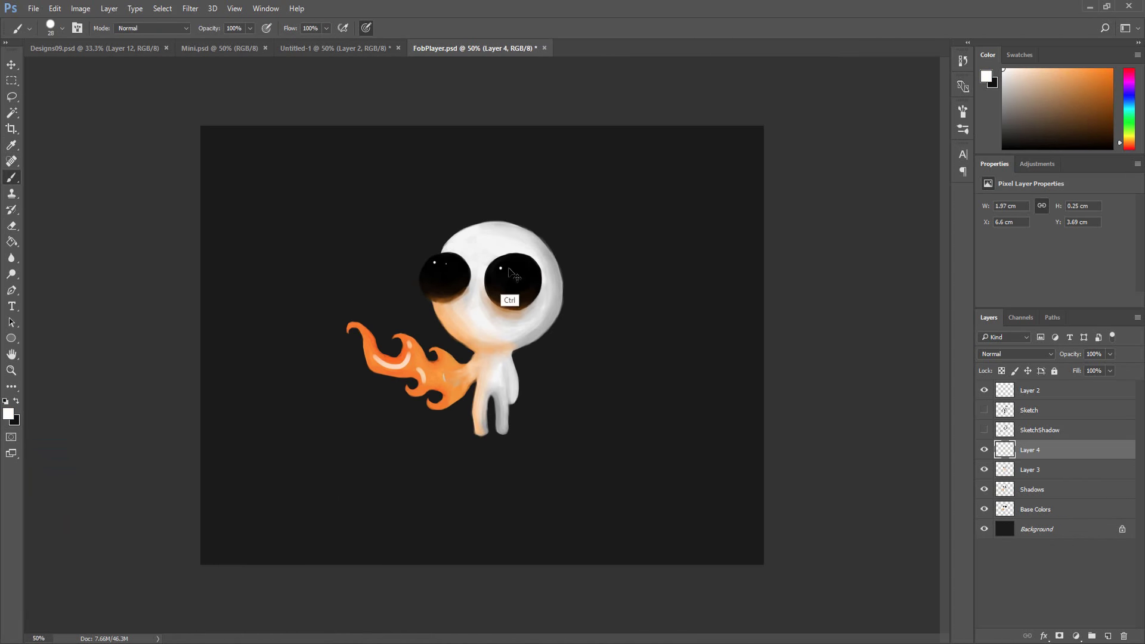
Step: Paint a soft orange glow around the flame and up to the face, using orange sampled from the flame
{"action": "right_click", "coordinate": [573, 325]}
{"action": "left_click", "coordinate": [610, 436]}
{"action": "key", "text": "Return"}
{"action": "left_click", "coordinate": [382, 352], "text": "alt"}
{"action": "mouse_move", "coordinate": [358, 331]}
{"action": "left_mouse_down"}
{"action": "mouse_move", "coordinate": [473, 340]}
{"action": "mouse_move", "coordinate": [435, 296]}
{"action": "left_mouse_up"}
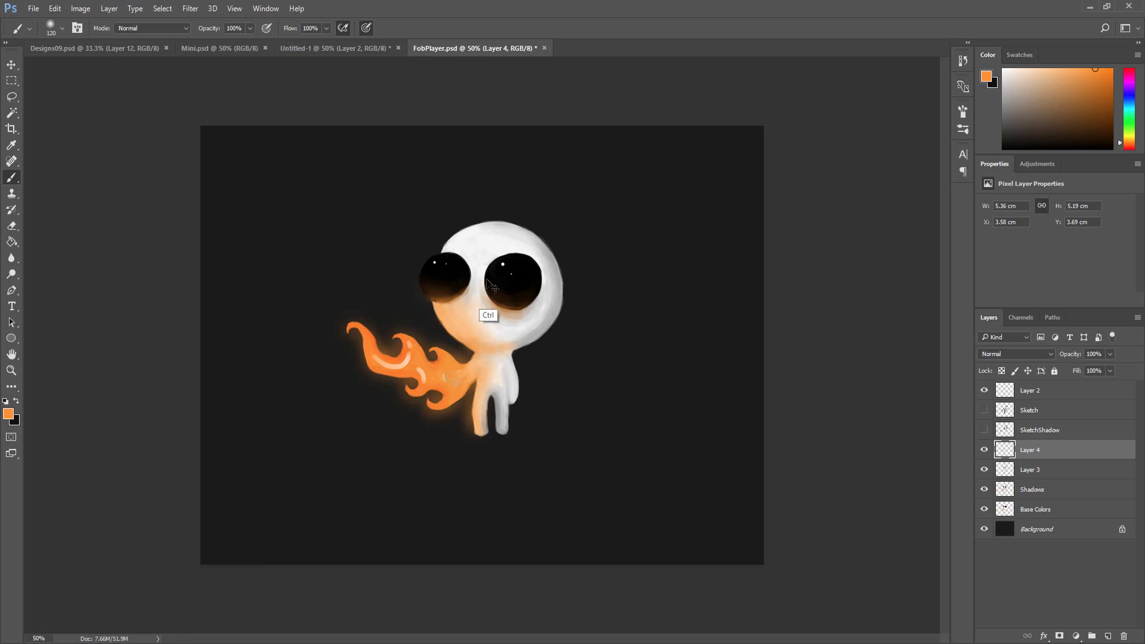
Step: Add another new layer and paint a stroke beside the character's feet
{"action": "key", "text": "ctrl+minus"}
{"action": "key", "text": "e"}
{"action": "key", "text": "ctrl+plus"}
{"action": "right_click", "coordinate": [574, 401]}
{"action": "key", "text": "ctrl+minus"}
{"action": "key", "text": "ctrl+minus"}
{"action": "key", "text": "ctrl+shift+alt+n"}
{"action": "left_click_drag", "start_coordinate": [501, 435], "coordinate": [525, 424]}
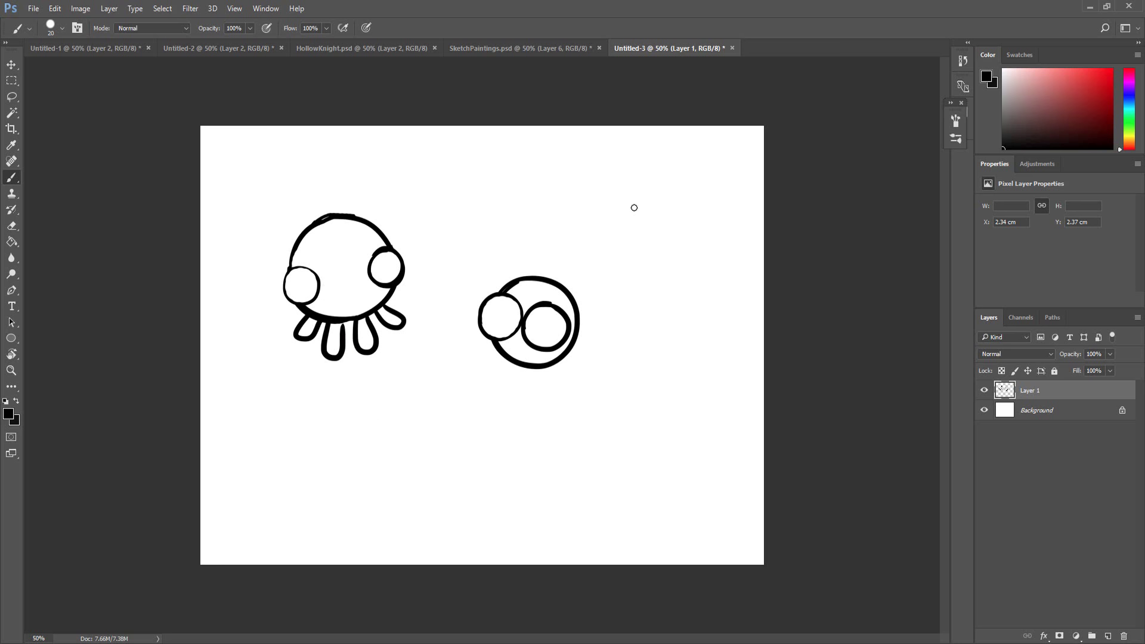
{"action": "mouse_move", "coordinate": [654, 192]}
{"action": "left_mouse_down"}
{"action": "mouse_move", "coordinate": [650, 266]}
{"action": "mouse_move", "coordinate": [615, 205]}
{"action": "left_mouse_up"}
{"action": "key", "text": "ctrl+z"}
{"action": "mouse_move", "coordinate": [630, 213]}
{"action": "left_mouse_down"}
{"action": "mouse_move", "coordinate": [620, 268]}
{"action": "mouse_move", "coordinate": [670, 238]}
{"action": "mouse_move", "coordinate": [671, 263]}
{"action": "left_mouse_up"}
{"action": "key", "text": "ctrl+z"}
Step: Erase part of the small head's outline along its bottom edge
{"action": "key", "text": "e"}
{"action": "left_click_drag", "start_coordinate": [528, 366], "coordinate": [517, 369]}
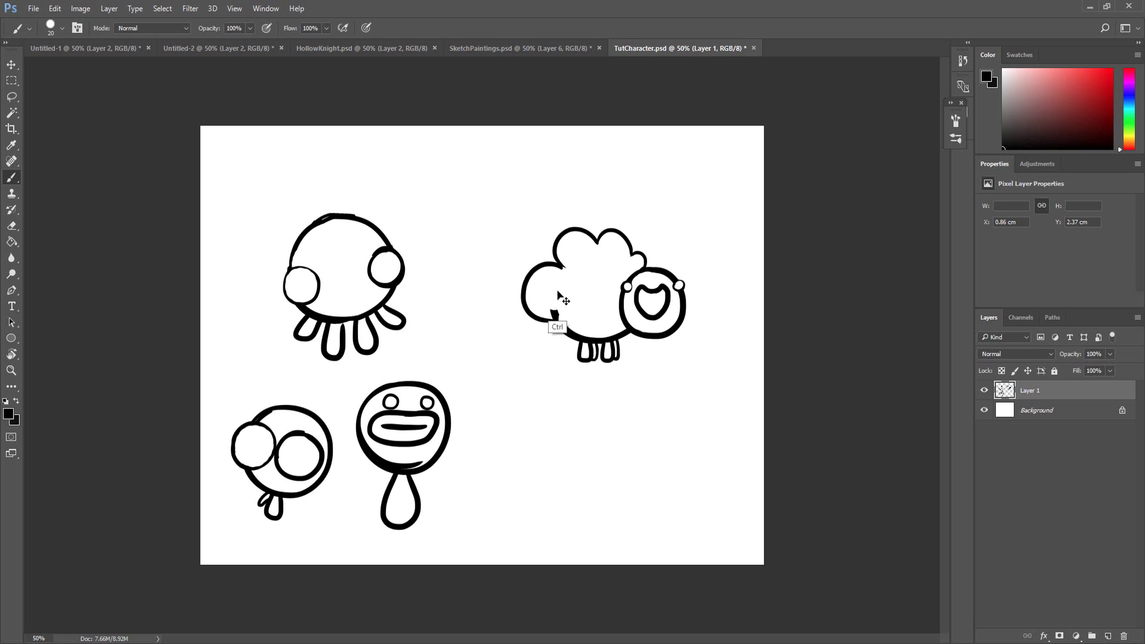
Step: Redraw the sheep's lower outline as rounded wool lobes and add a curl beside its face
{"action": "mouse_move", "coordinate": [554, 310]}
{"action": "left_mouse_down"}
{"action": "mouse_move", "coordinate": [561, 334]}
{"action": "mouse_move", "coordinate": [617, 358]}
{"action": "left_mouse_up"}
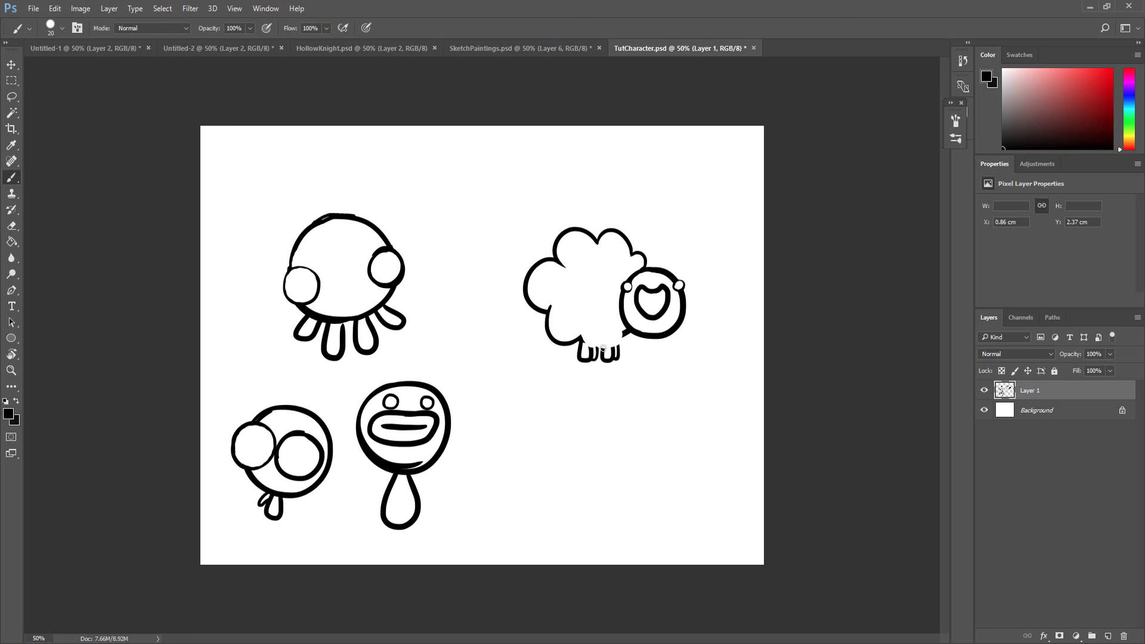
{"action": "key", "text": "ctrl+z"}
{"action": "left_click_drag", "start_coordinate": [617, 321], "coordinate": [626, 323]}
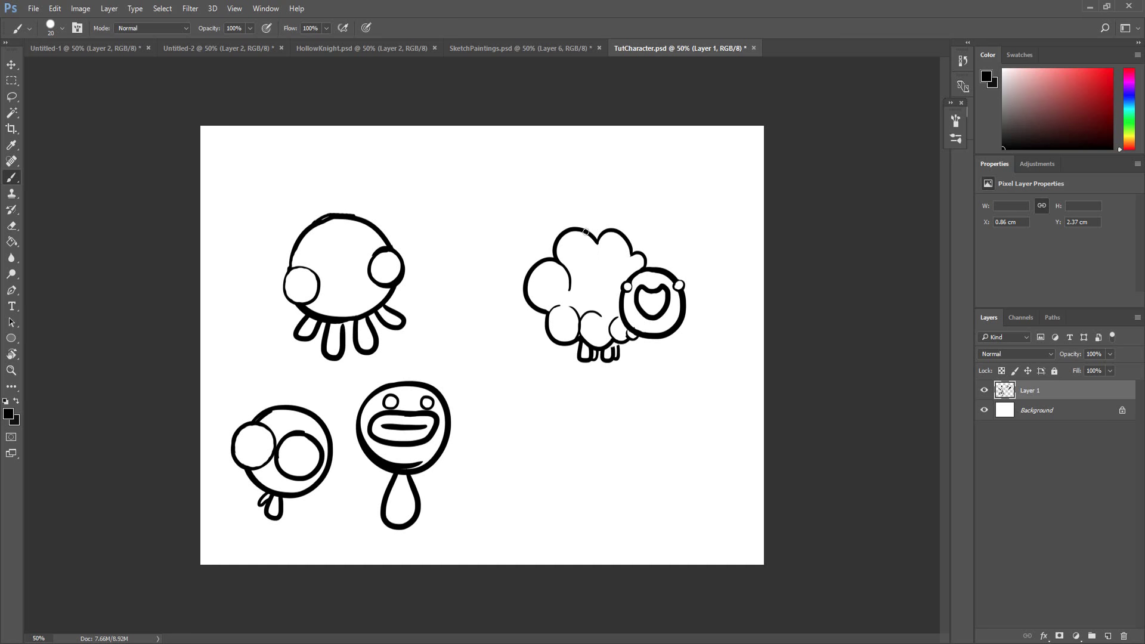
Step: Undo the last several wool strokes and redraw a curl inside the sheep's body
{"action": "key", "text": "ctrl+alt+z"}
{"action": "key", "text": "ctrl+alt+z"}
{"action": "key", "text": "ctrl+alt+z"}
{"action": "key", "text": "ctrl+alt+z"}
{"action": "key", "text": "ctrl+alt+z"}
{"action": "left_click_drag", "start_coordinate": [600, 292], "coordinate": [597, 331]}
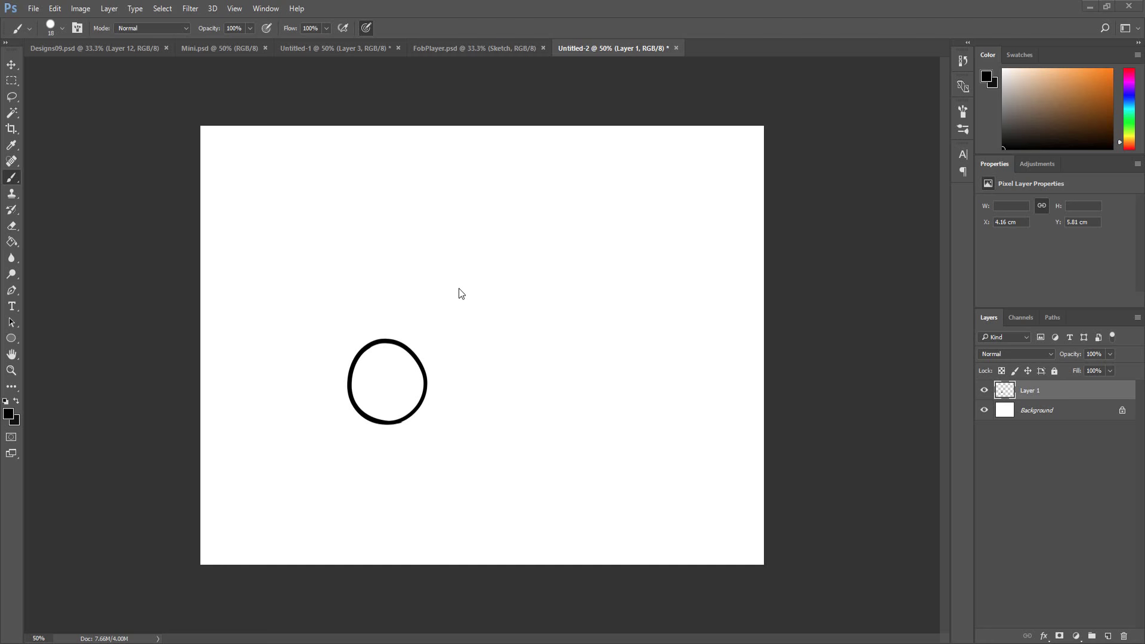
Step: Draw curved limbs extending below the round-bodied creature and clean up their lines with the eraser
{"action": "key", "text": "e"}
{"action": "key", "text": "b"}
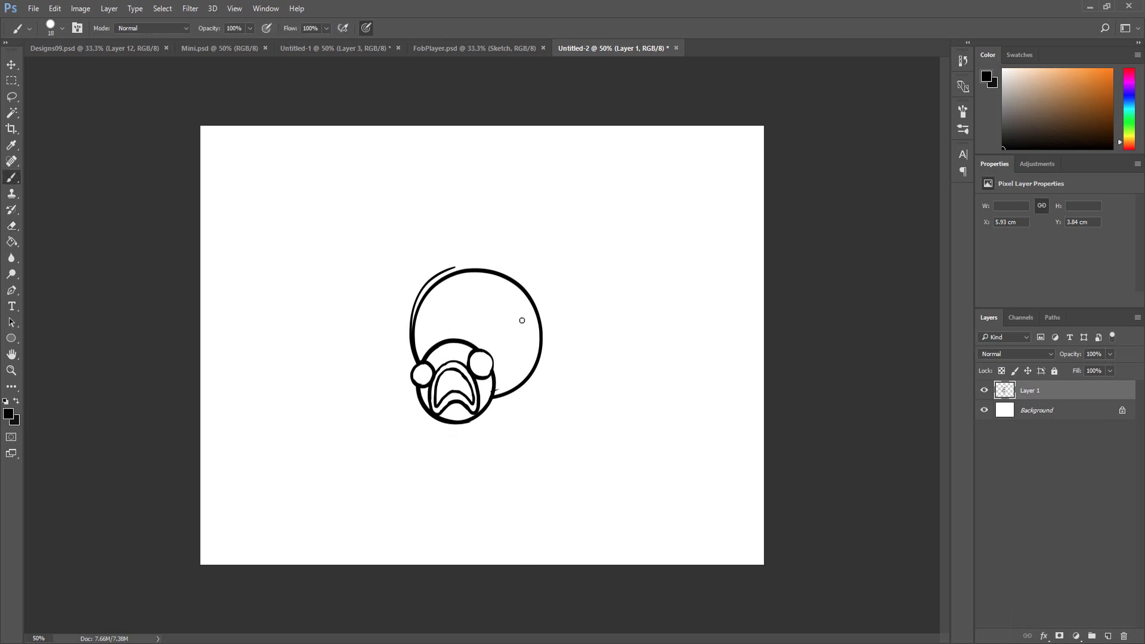
{"action": "left_click_drag", "start_coordinate": [517, 357], "coordinate": [518, 520]}
{"action": "key", "text": "e"}
{"action": "key", "text": "b"}
{"action": "mouse_move", "coordinate": [417, 366]}
{"action": "left_mouse_down"}
{"action": "mouse_move", "coordinate": [392, 400]}
{"action": "mouse_move", "coordinate": [397, 481]}
{"action": "left_mouse_up"}
{"action": "key", "text": "e"}
{"action": "left_click_drag", "start_coordinate": [418, 396], "coordinate": [447, 492]}
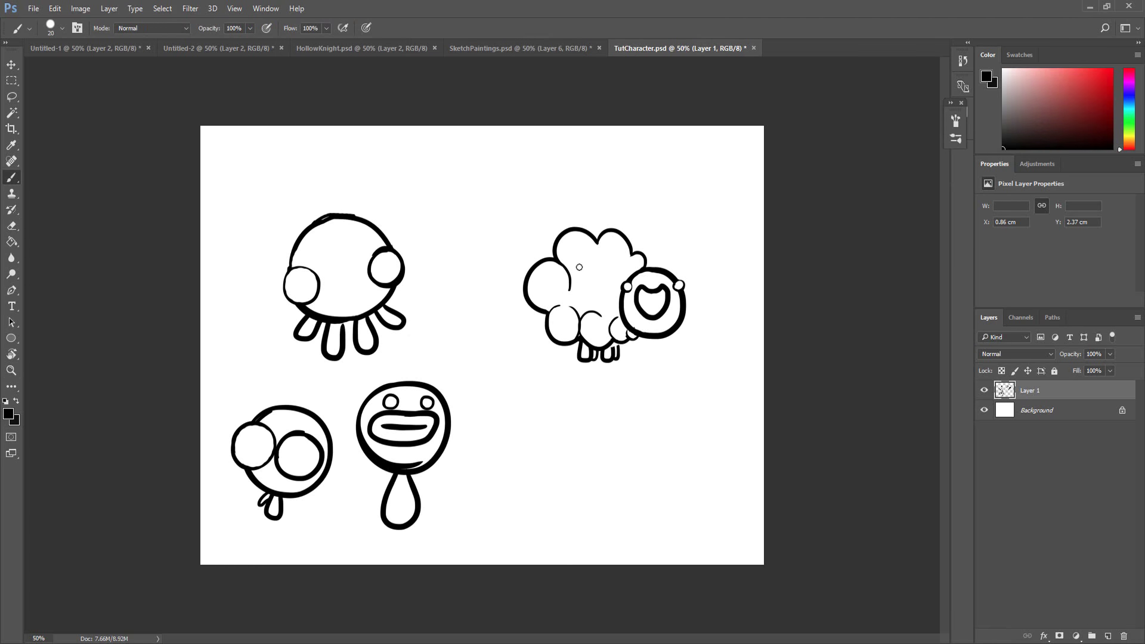
Step: Replace the last stroke with round wool curls inside the sheep's body
{"action": "key", "text": "ctrl+z"}
{"action": "mouse_move", "coordinate": [597, 242]}
{"action": "left_mouse_down"}
{"action": "mouse_move", "coordinate": [583, 271]}
{"action": "mouse_move", "coordinate": [628, 268]}
{"action": "mouse_move", "coordinate": [620, 285]}
{"action": "left_mouse_up"}
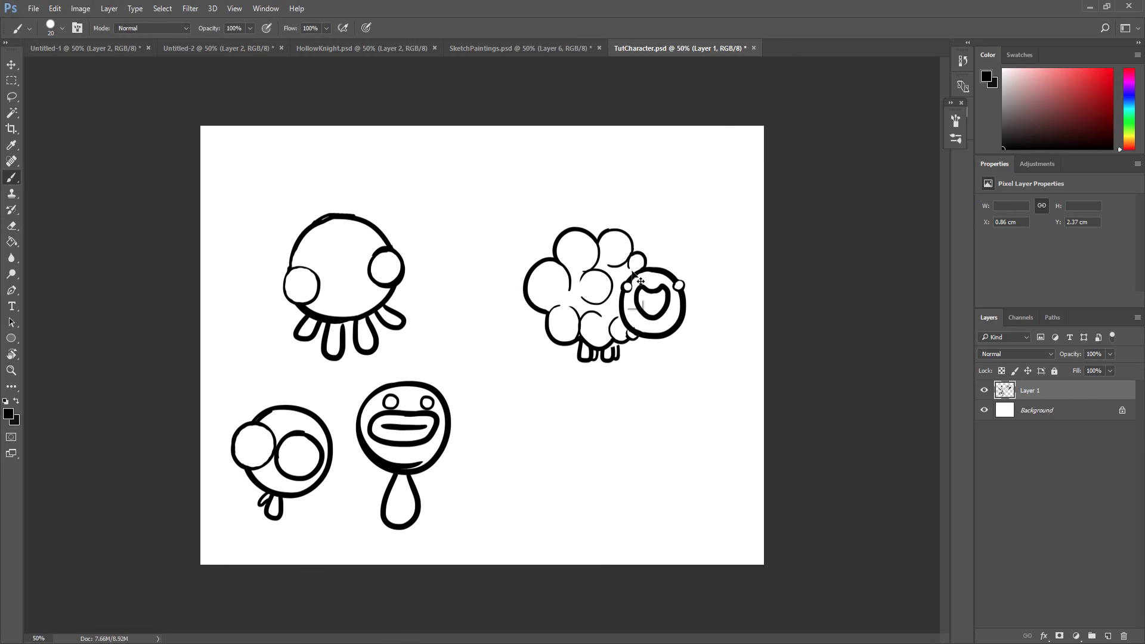
Step: Erase parts of the sheep's face and eyes and redraw the facial lines
{"action": "key", "text": "e"}
{"action": "mouse_move", "coordinate": [663, 294]}
{"action": "left_mouse_down"}
{"action": "mouse_move", "coordinate": [634, 294]}
{"action": "mouse_move", "coordinate": [626, 276]}
{"action": "left_mouse_up"}
{"action": "key", "text": "b"}
{"action": "key", "text": "e"}
{"action": "left_click", "coordinate": [678, 285]}
{"action": "key", "text": "b"}
{"action": "left_click_drag", "start_coordinate": [641, 283], "coordinate": [642, 313]}
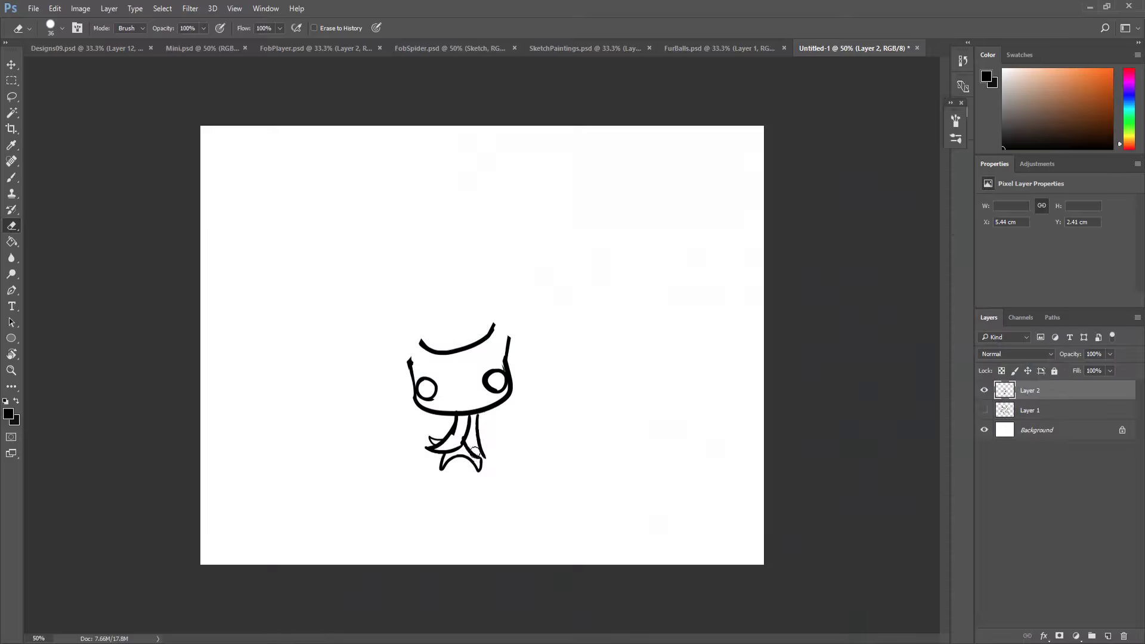
Step: Draw the remaining cloak edge and two curved horns on the knight sketch, cleaning up with the eraser
{"action": "key", "text": "b"}
{"action": "left_click_drag", "start_coordinate": [481, 415], "coordinate": [492, 463]}
{"action": "left_click_drag", "start_coordinate": [410, 362], "coordinate": [455, 251]}
{"action": "key", "text": "e"}
{"action": "key", "text": "b"}
{"action": "mouse_move", "coordinate": [507, 339]}
{"action": "left_mouse_down"}
{"action": "mouse_move", "coordinate": [480, 250]}
{"action": "mouse_move", "coordinate": [496, 308]}
{"action": "mouse_move", "coordinate": [481, 260]}
{"action": "left_mouse_up"}
{"action": "key", "text": "e"}
{"action": "left_click_drag", "start_coordinate": [376, 402], "coordinate": [438, 448]}
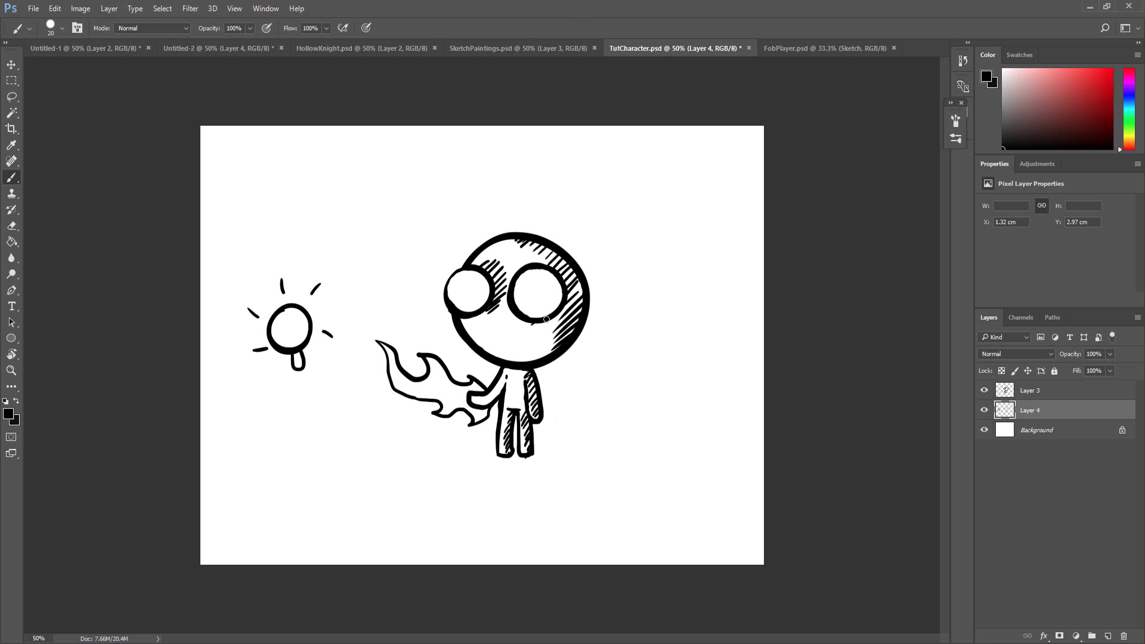
Step: Clean up the hatched shadows at the top of the torch character's head and beside the smaller eye
{"action": "key", "text": "e"}
{"action": "mouse_move", "coordinate": [534, 244]}
{"action": "left_mouse_down"}
{"action": "mouse_move", "coordinate": [524, 255]}
{"action": "mouse_move", "coordinate": [507, 243]}
{"action": "left_mouse_up"}
{"action": "key", "text": "b"}
{"action": "key", "text": "e"}
{"action": "left_click_drag", "start_coordinate": [499, 303], "coordinate": [486, 313]}
{"action": "key", "text": "b"}
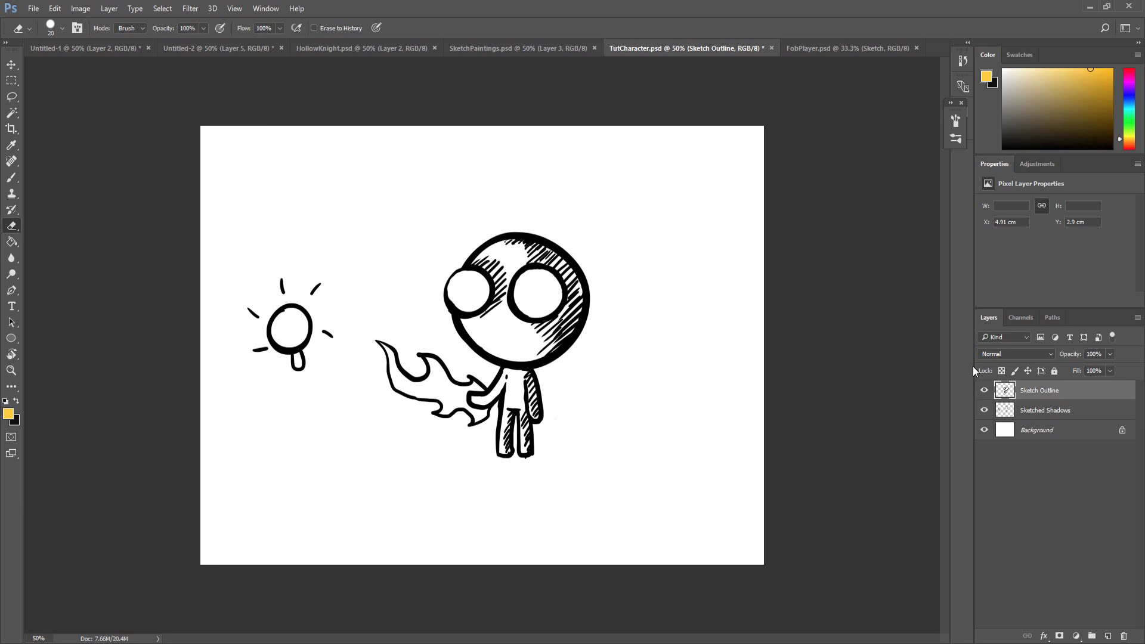
Step: Create a new layer named Main Colors above Sketch Outline
{"action": "key", "text": "ctrl+shift+n"}
{"action": "type", "text": "Main Colors"}
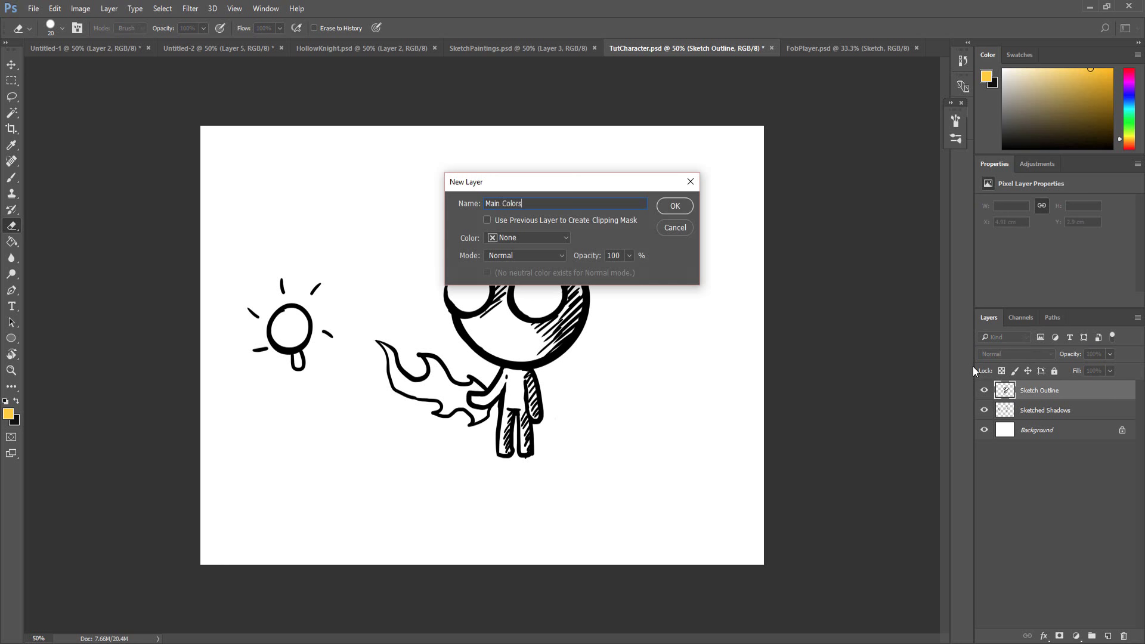
{"action": "key", "text": "Return"}
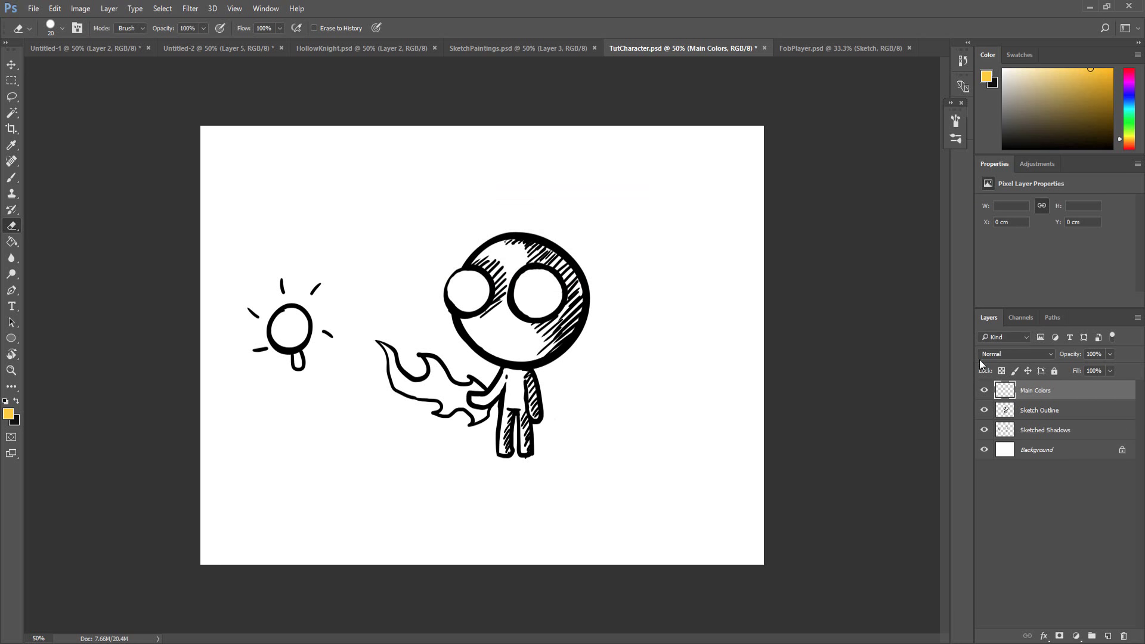
Step: Fill the Background layer with near-black grey, hiding both sketch layers during the fill and showing them again
{"action": "left_click", "coordinate": [984, 430]}
{"action": "left_click", "coordinate": [984, 409]}
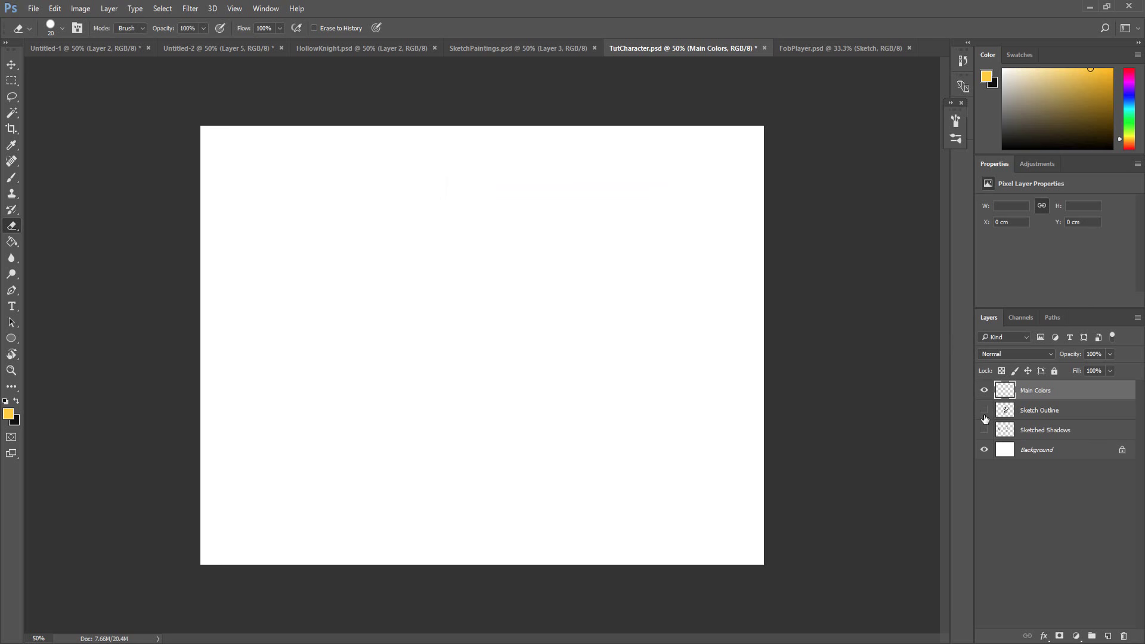
{"action": "left_click", "coordinate": [1038, 449]}
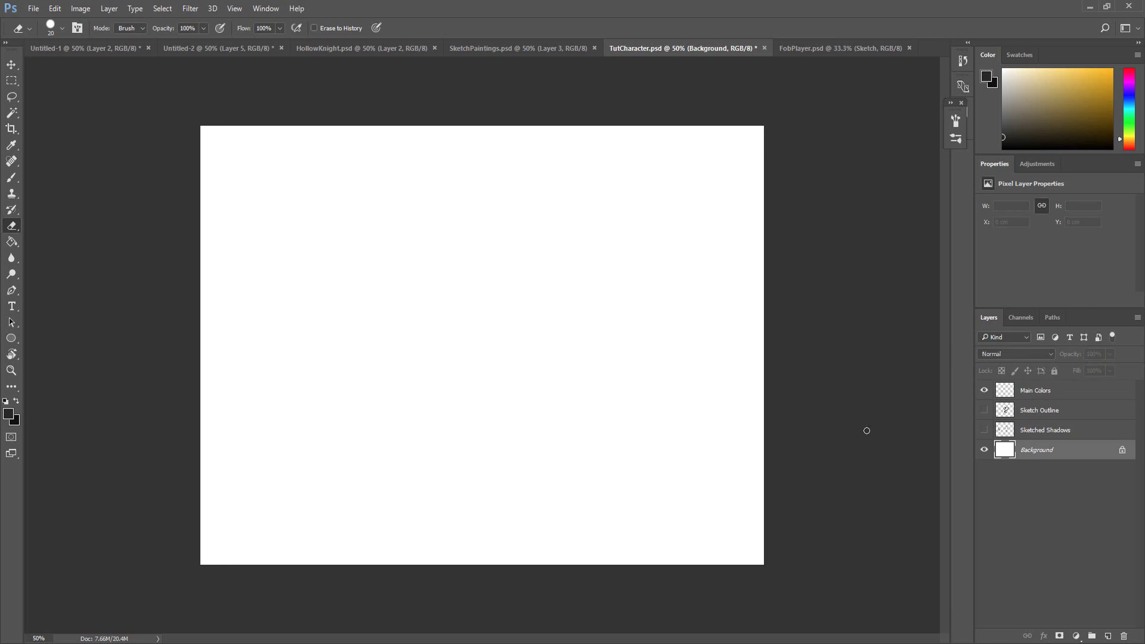
{"action": "key", "text": "g"}
{"action": "key", "text": "alt+Delete"}
{"action": "left_click", "coordinate": [984, 429]}
{"action": "left_click", "coordinate": [984, 409]}
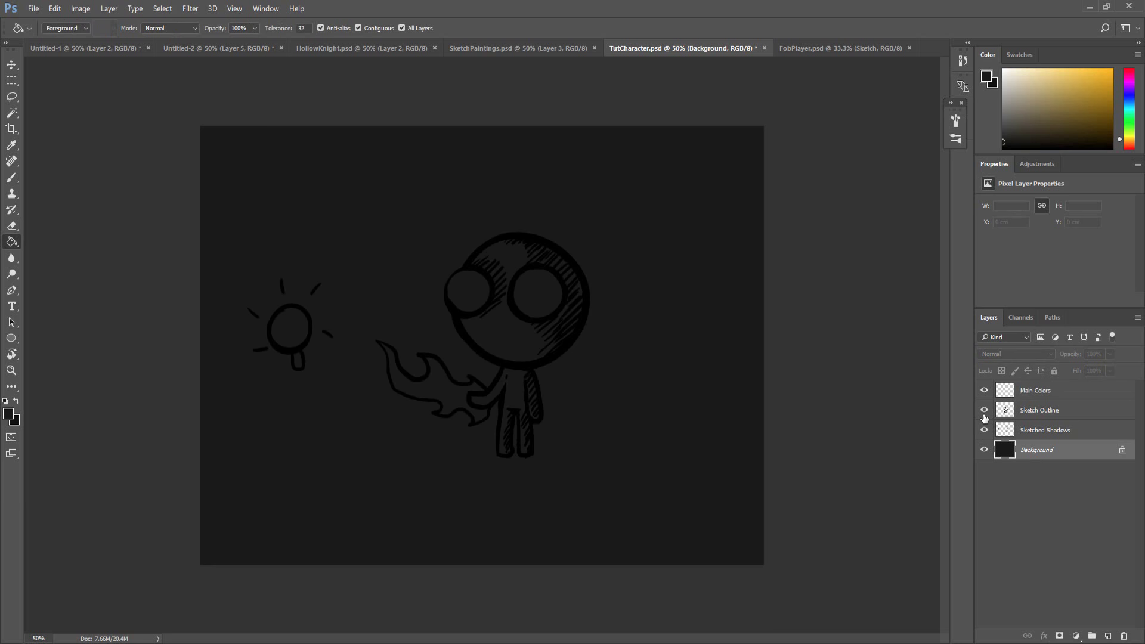
Step: Set up a white brush on the Main Colors layer and try it with a long curved stroke beside the character
{"action": "left_click", "coordinate": [1029, 392]}
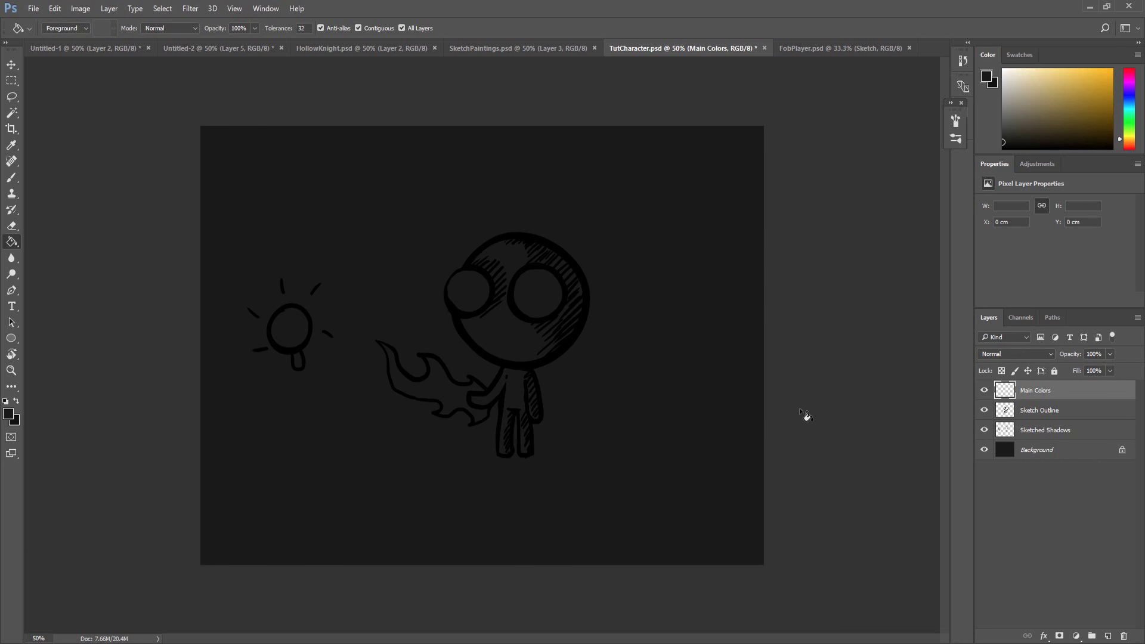
{"action": "key", "text": "b"}
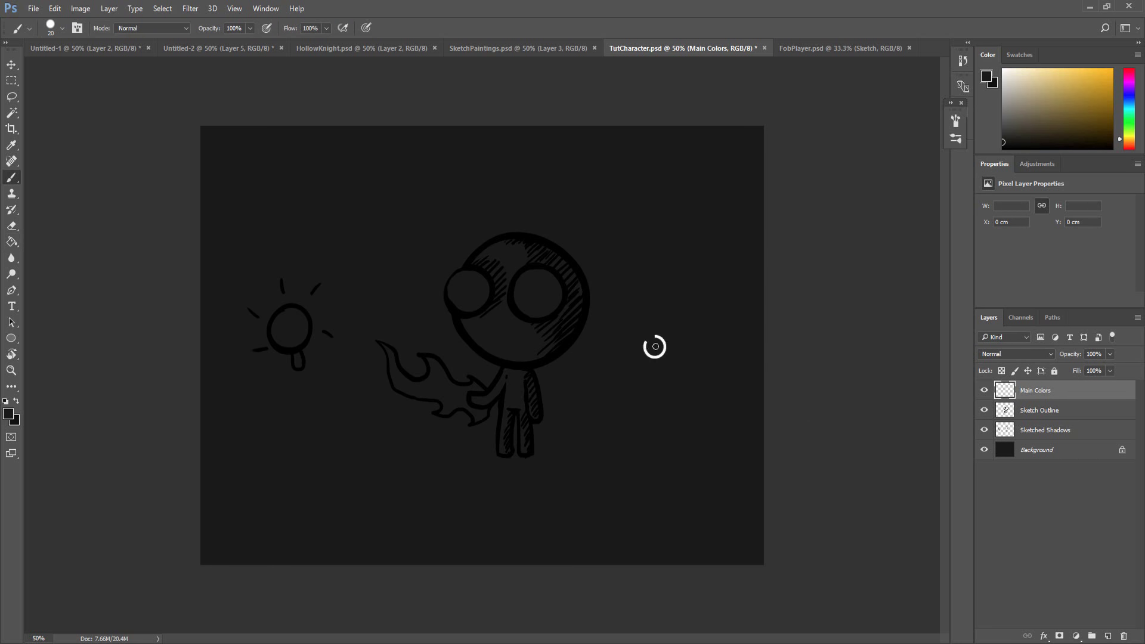
{"action": "right_click", "coordinate": [655, 346]}
{"action": "key", "text": "x"}
{"action": "left_click_drag", "start_coordinate": [613, 176], "coordinate": [626, 457]}
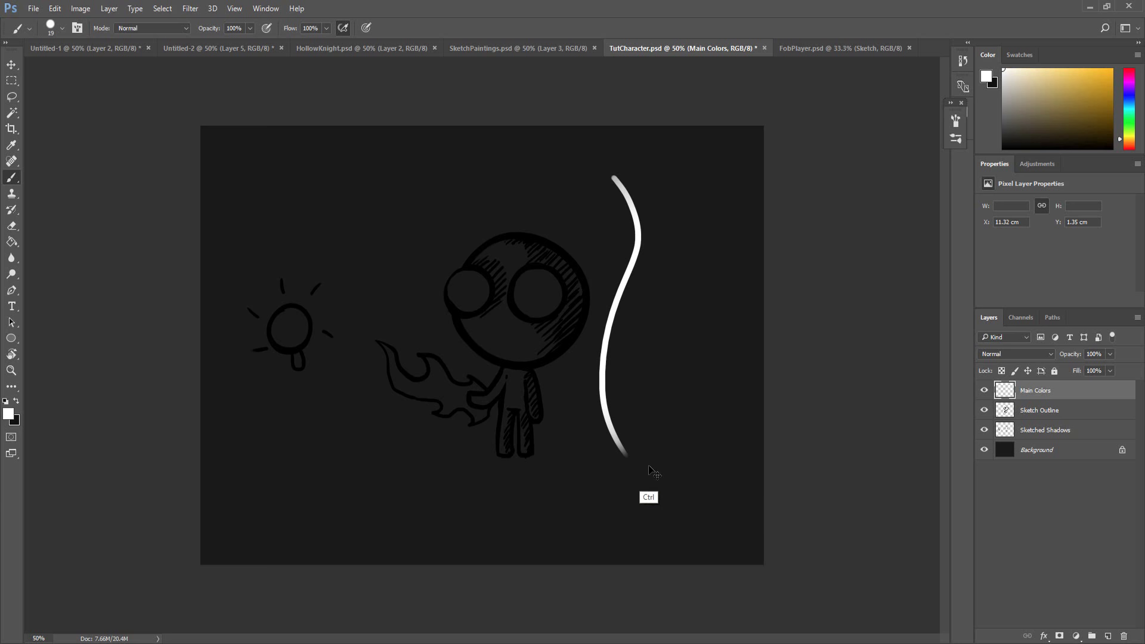
{"action": "key", "text": "ctrl+z"}
Step: Review the brush's Shape Dynamics and Transfer settings and try them with long curved strokes, undoing each stroke
{"action": "right_click", "coordinate": [690, 373]}
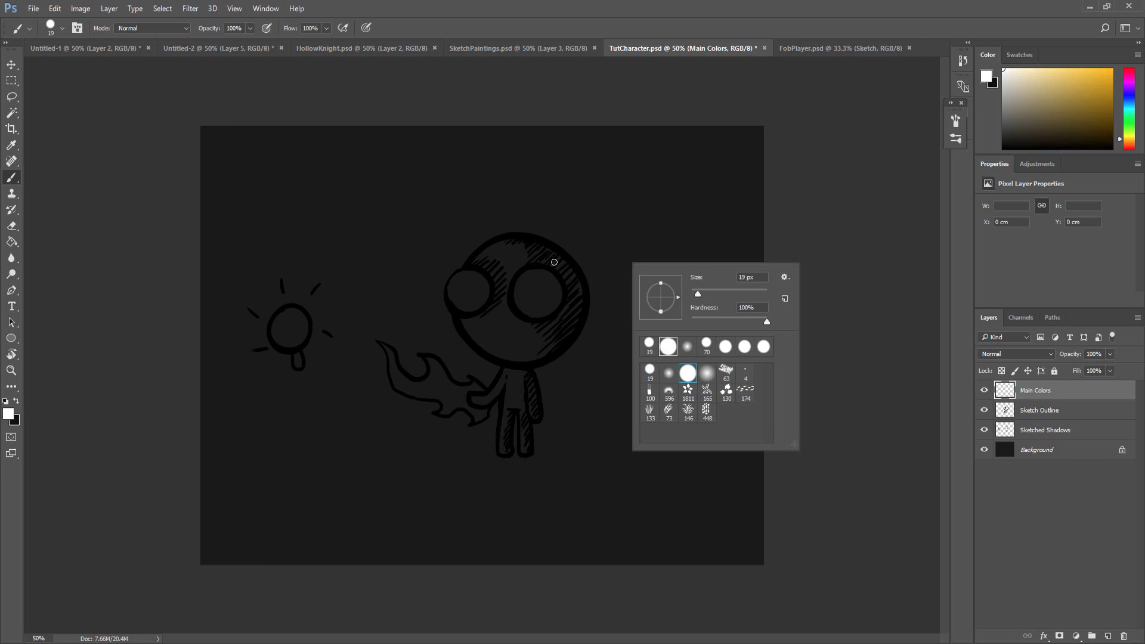
{"action": "left_click", "coordinate": [80, 27]}
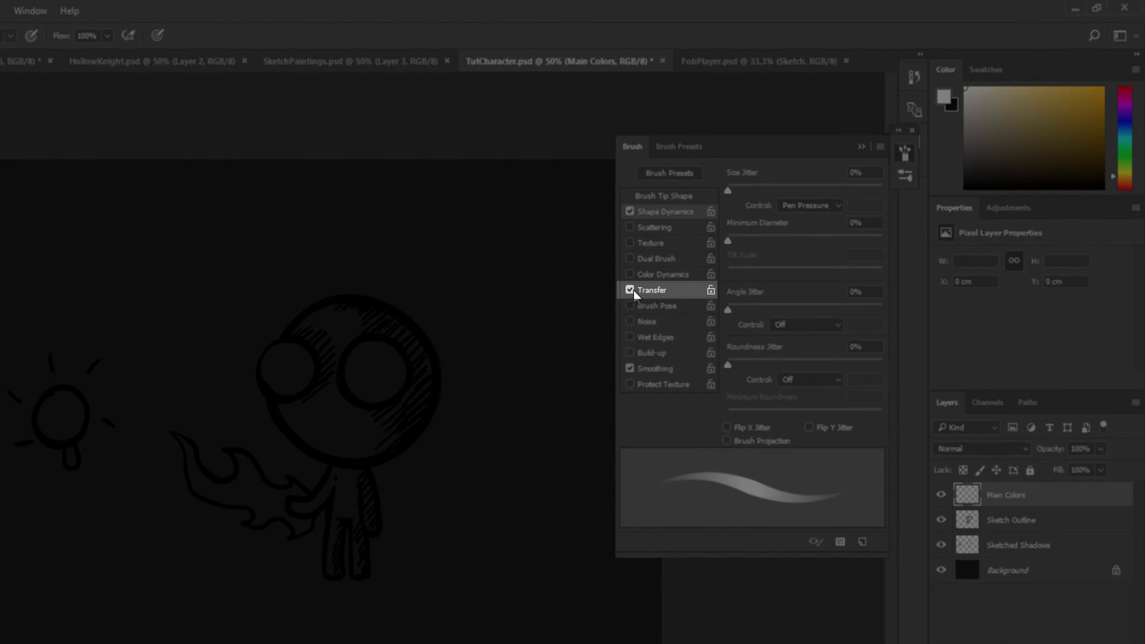
{"action": "left_click_drag", "start_coordinate": [468, 201], "coordinate": [542, 529]}
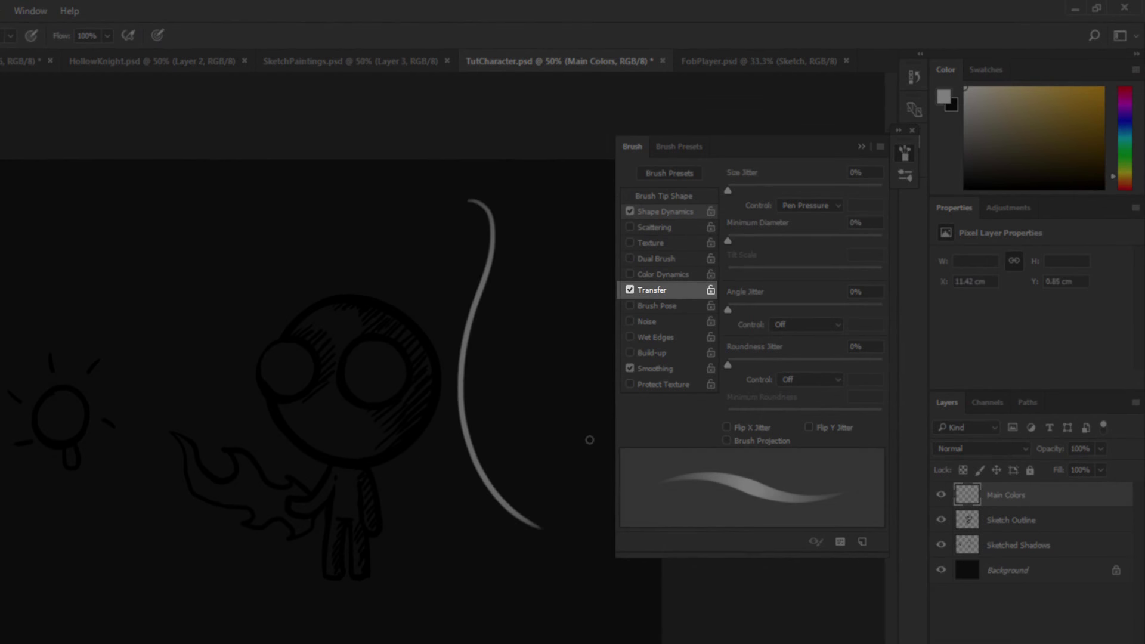
{"action": "key", "text": "ctrl+z"}
{"action": "mouse_move", "coordinate": [471, 234]}
{"action": "left_mouse_down"}
{"action": "mouse_move", "coordinate": [493, 475]}
{"action": "mouse_move", "coordinate": [526, 558]}
{"action": "left_mouse_up"}
{"action": "key", "text": "ctrl+z"}
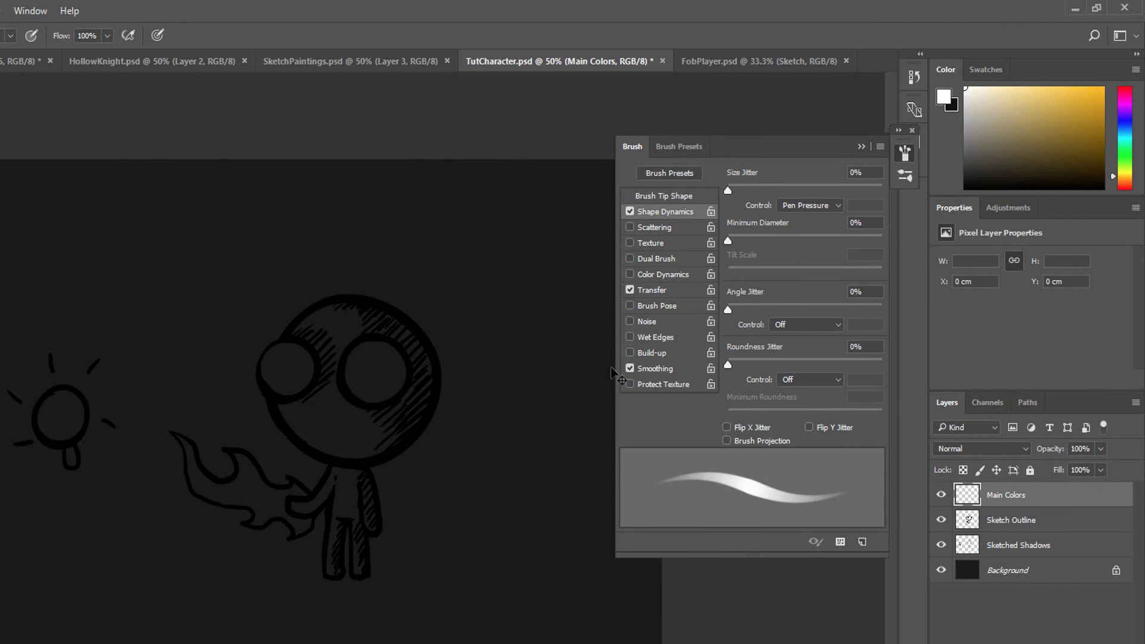
{"action": "left_click_drag", "start_coordinate": [551, 190], "coordinate": [490, 631]}
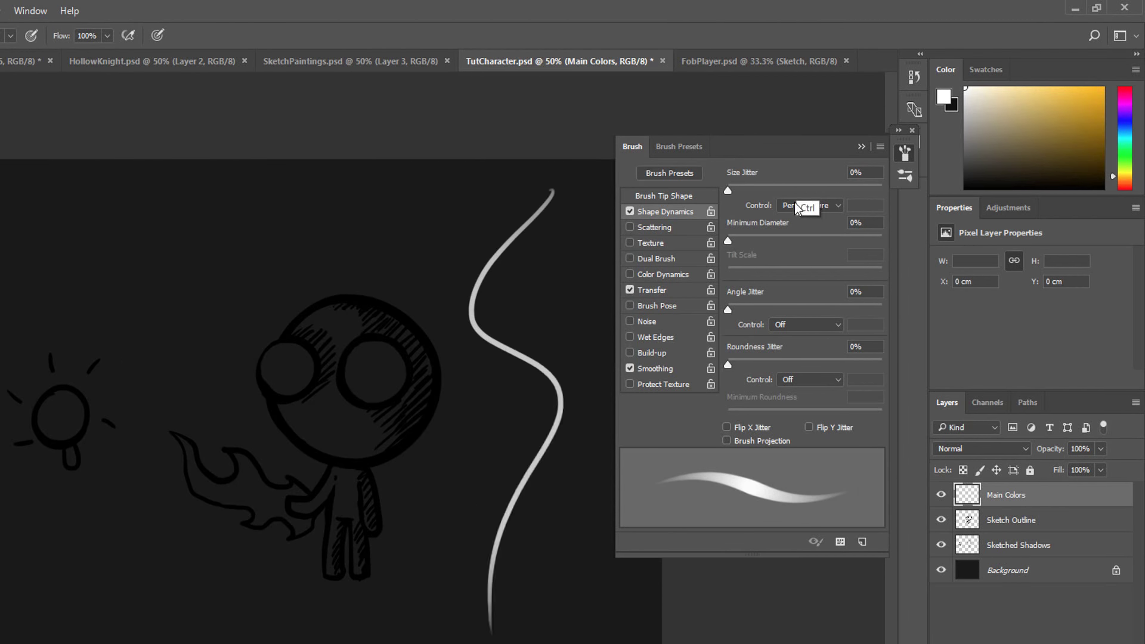
{"action": "key", "text": "ctrl+z"}
{"action": "left_click_drag", "start_coordinate": [369, 360], "coordinate": [422, 477]}
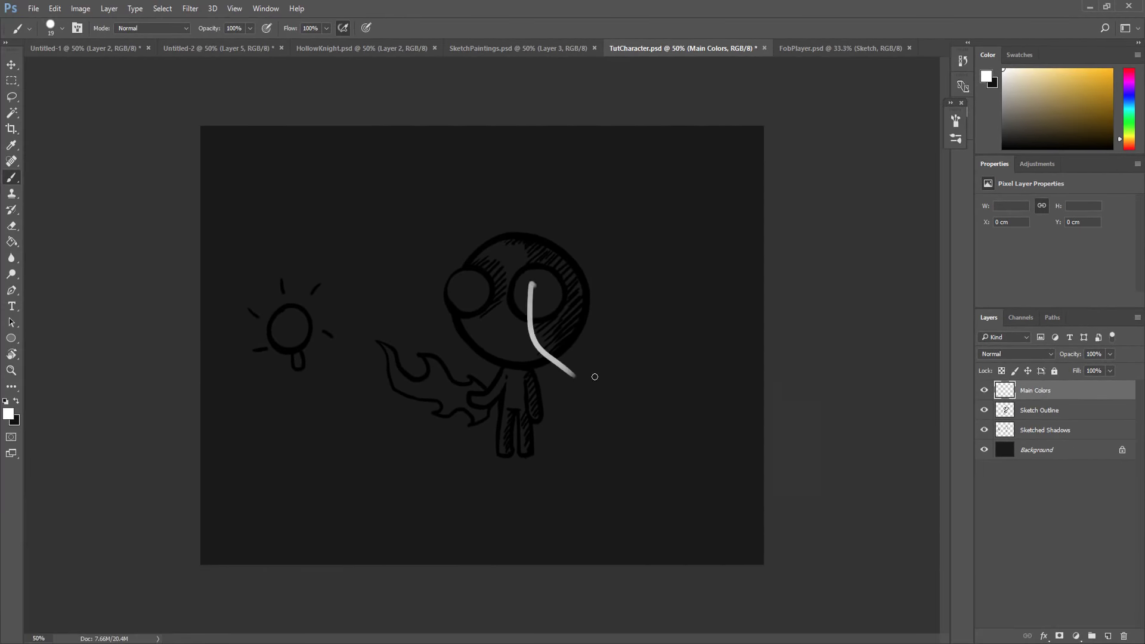
{"action": "key", "text": "ctrl+z"}
Step: Enlarge the brush to 86 px and move the Main Colors layer below Sketched Shadows
{"action": "right_click", "coordinate": [514, 286]}
{"action": "left_click_drag", "start_coordinate": [526, 313], "coordinate": [543, 313]}
{"action": "key", "text": "Return"}
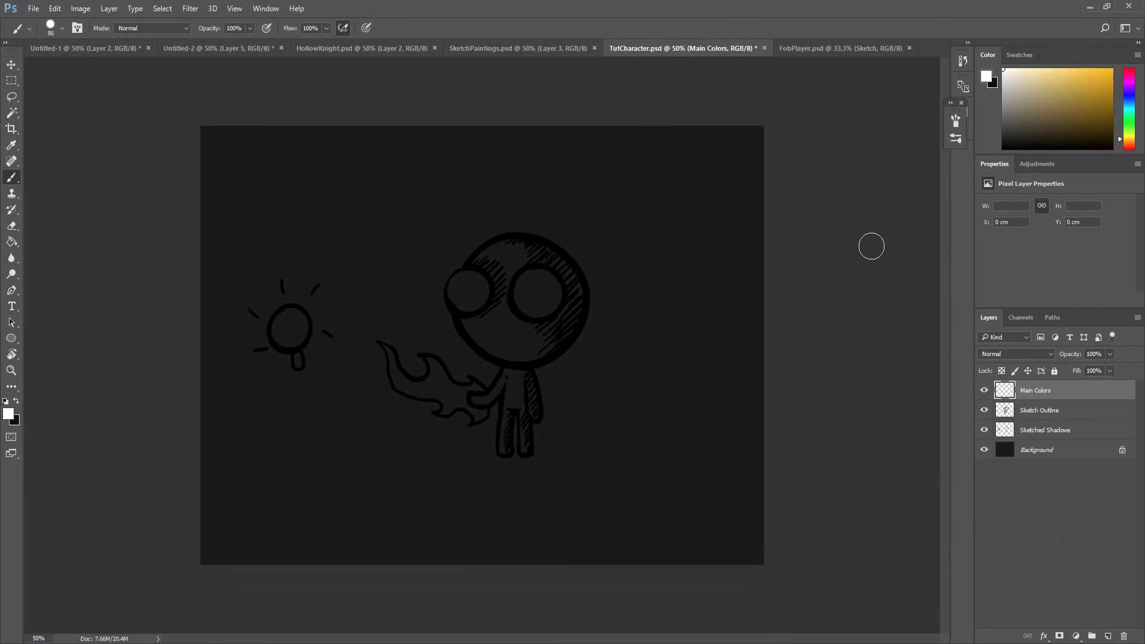
{"action": "left_click_drag", "start_coordinate": [1035, 390], "coordinate": [1035, 439]}
Step: Paint the torch character's head and body white on Main Colors, reducing the brush to 29 px for the limbs
{"action": "mouse_move", "coordinate": [498, 253]}
{"action": "left_mouse_down"}
{"action": "mouse_move", "coordinate": [474, 283]}
{"action": "mouse_move", "coordinate": [502, 315]}
{"action": "mouse_move", "coordinate": [548, 277]}
{"action": "mouse_move", "coordinate": [542, 309]}
{"action": "left_mouse_up"}
{"action": "left_click_drag", "start_coordinate": [516, 378], "coordinate": [517, 399]}
{"action": "right_click", "coordinate": [526, 347]}
{"action": "left_click_drag", "start_coordinate": [618, 380], "coordinate": [596, 380]}
{"action": "key", "text": "Return"}
{"action": "mouse_move", "coordinate": [478, 399]}
{"action": "left_mouse_down"}
{"action": "mouse_move", "coordinate": [511, 369]}
{"action": "mouse_move", "coordinate": [514, 408]}
{"action": "left_mouse_up"}
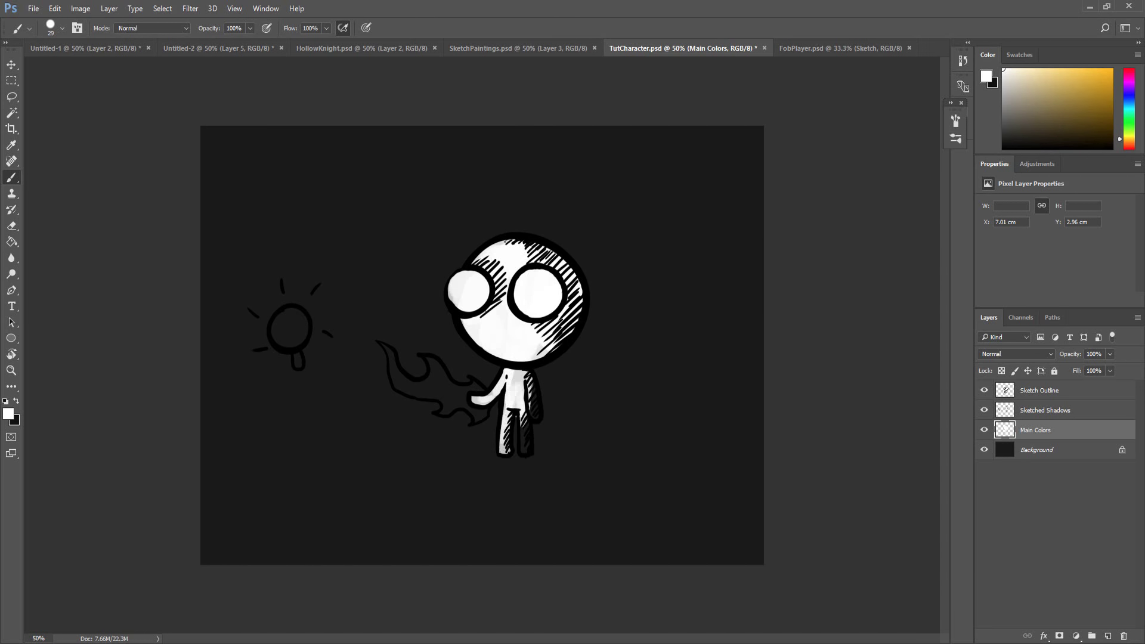
Step: Fill both of the character's eyes with black
{"action": "key", "text": "x"}
{"action": "left_click_drag", "start_coordinate": [456, 288], "coordinate": [458, 278]}
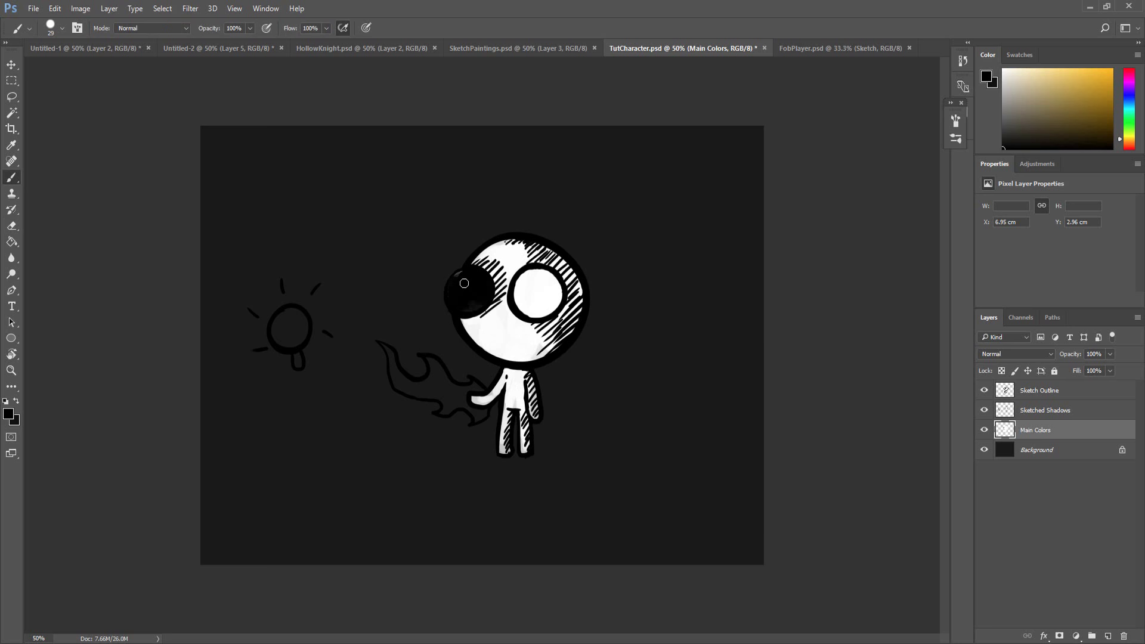
{"action": "mouse_move", "coordinate": [532, 285]}
{"action": "left_mouse_down"}
{"action": "mouse_move", "coordinate": [548, 313]}
{"action": "mouse_move", "coordinate": [536, 282]}
{"action": "left_mouse_up"}
Step: Paint the torch flame light orange, using a 17 px brush for its narrow tips
{"action": "left_click", "coordinate": [1130, 141]}
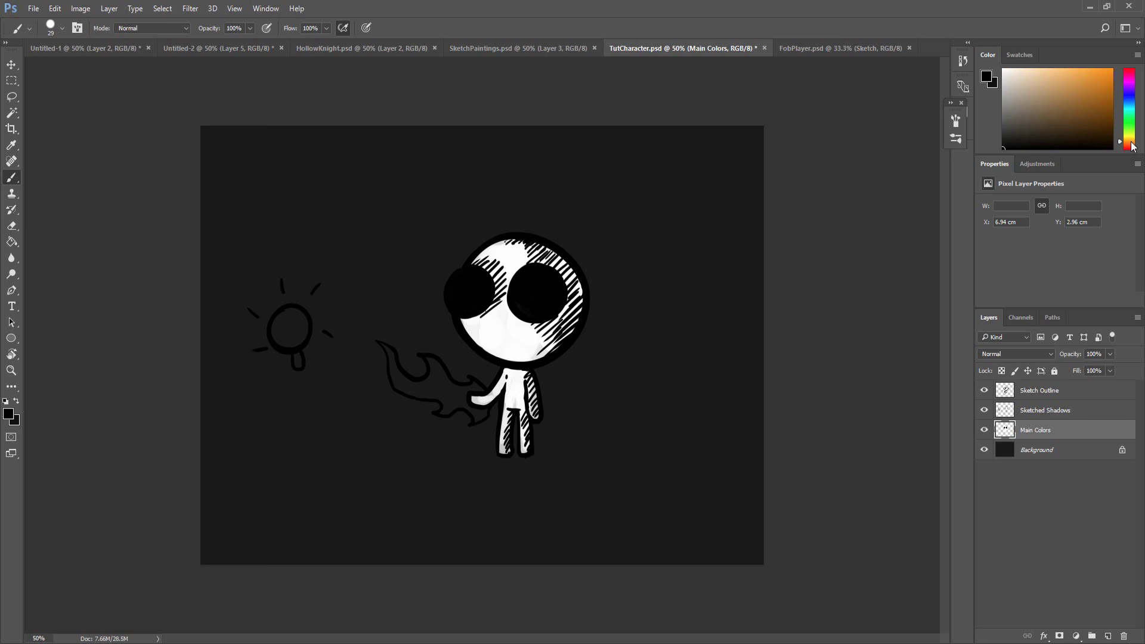
{"action": "left_click", "coordinate": [1086, 69]}
{"action": "mouse_move", "coordinate": [431, 362]}
{"action": "left_mouse_down"}
{"action": "mouse_move", "coordinate": [440, 390]}
{"action": "mouse_move", "coordinate": [475, 388]}
{"action": "mouse_move", "coordinate": [446, 397]}
{"action": "left_mouse_up"}
{"action": "right_click", "coordinate": [449, 396]}
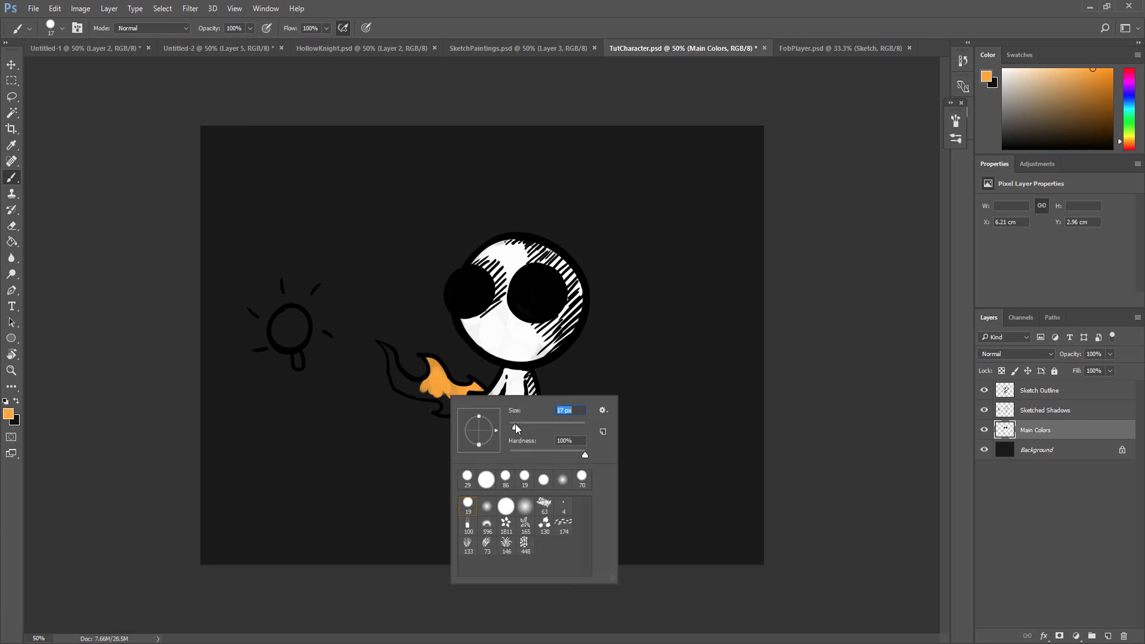
{"action": "left_click", "coordinate": [514, 425]}
{"action": "left_click_drag", "start_coordinate": [383, 347], "coordinate": [403, 378]}
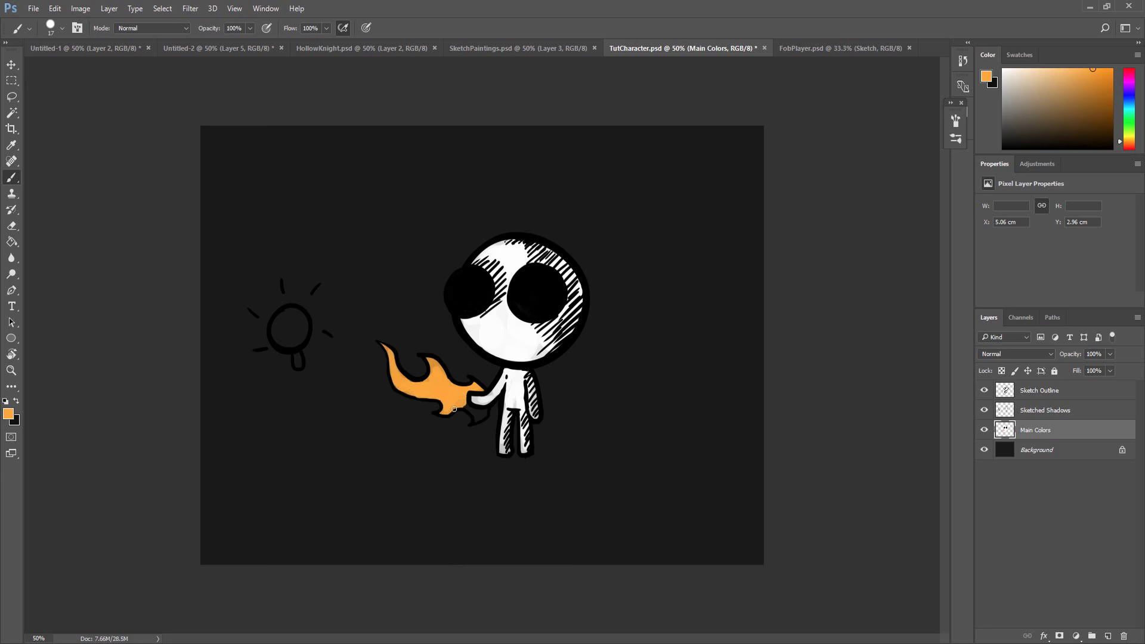
Step: Add a curved white highlight to each eye, and hide the Sketch Outline and Sketched Shadows layers
{"action": "left_click", "coordinate": [1002, 70]}
{"action": "mouse_move", "coordinate": [457, 295]}
{"action": "left_mouse_down"}
{"action": "mouse_move", "coordinate": [470, 276]}
{"action": "mouse_move", "coordinate": [529, 277]}
{"action": "left_mouse_up"}
{"action": "left_click_drag", "start_coordinate": [984, 390], "coordinate": [984, 409]}
{"action": "left_click", "coordinate": [1035, 415]}
{"action": "left_click", "coordinate": [657, 266]}
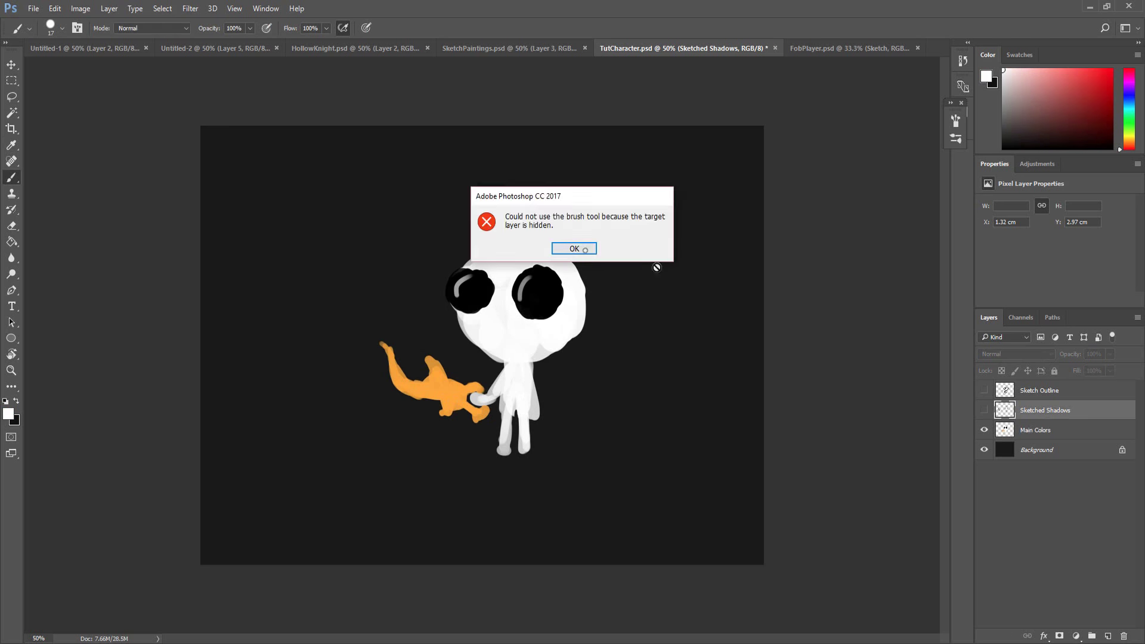
{"action": "left_click", "coordinate": [575, 248]}
Step: Even out the head's white fill and round its edge on the Main Colors layer with a 44 px brush
{"action": "left_click", "coordinate": [1035, 430]}
{"action": "right_click", "coordinate": [535, 338], "text": "alt"}
{"action": "left_click_drag", "start_coordinate": [540, 356], "coordinate": [569, 338]}
{"action": "left_click_drag", "start_coordinate": [464, 325], "coordinate": [498, 355]}
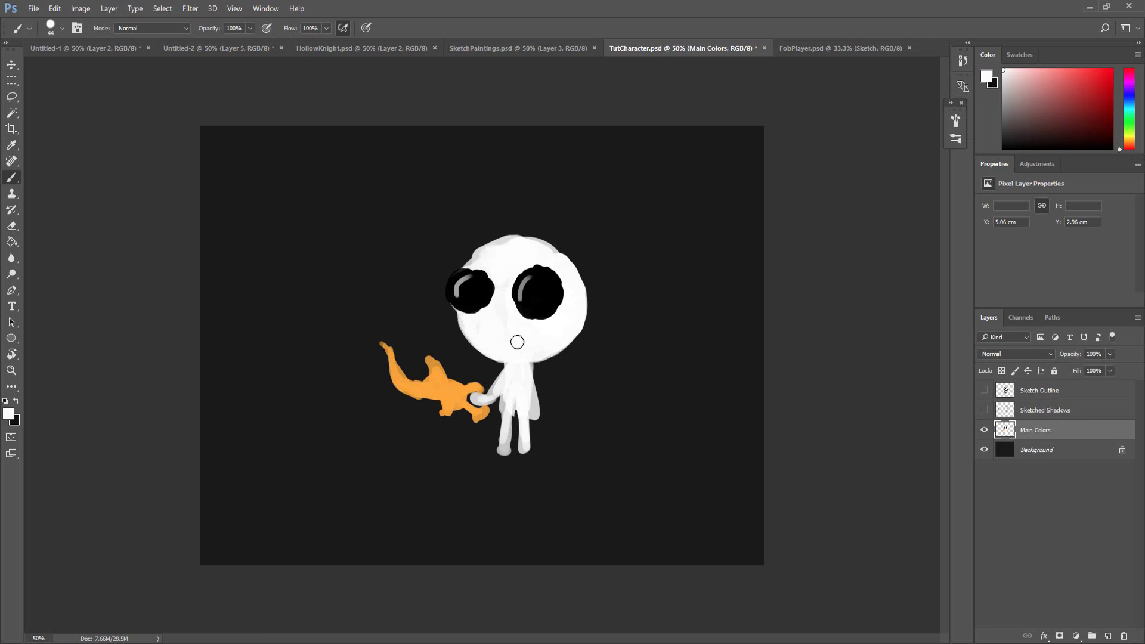
{"action": "mouse_move", "coordinate": [469, 263]}
{"action": "left_mouse_down"}
{"action": "mouse_move", "coordinate": [529, 241]}
{"action": "mouse_move", "coordinate": [579, 279]}
{"action": "left_mouse_up"}
{"action": "key", "text": "e"}
{"action": "key", "text": "b"}
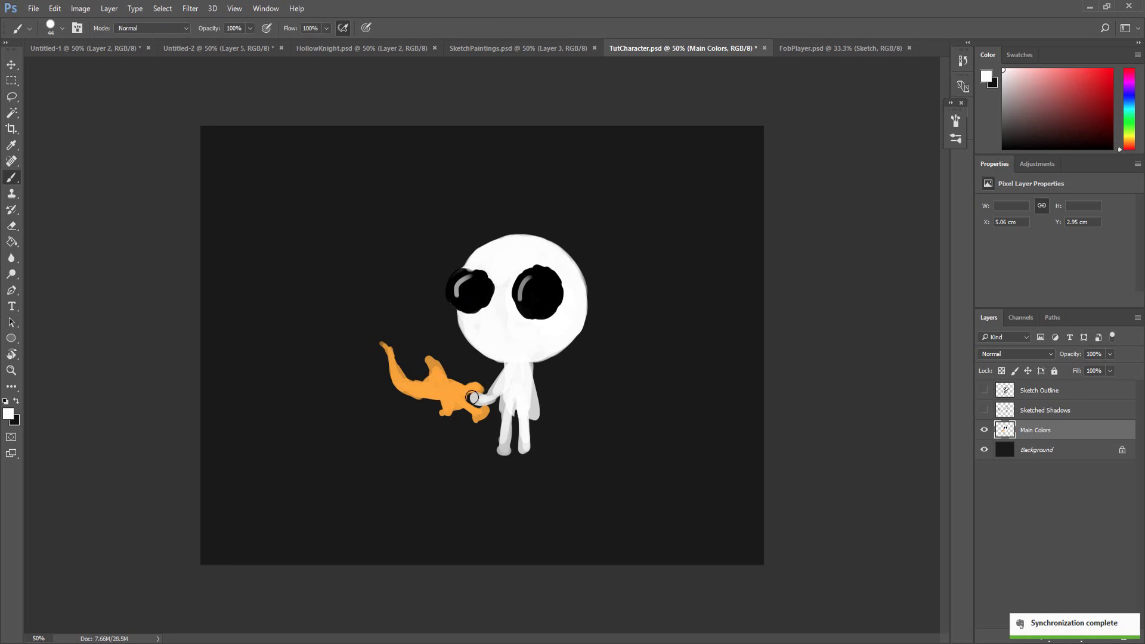
Step: Paint the torch-holding arm and both legs solid white
{"action": "mouse_move", "coordinate": [471, 398]}
{"action": "left_mouse_down"}
{"action": "mouse_move", "coordinate": [504, 377]}
{"action": "mouse_move", "coordinate": [510, 354]}
{"action": "left_mouse_up"}
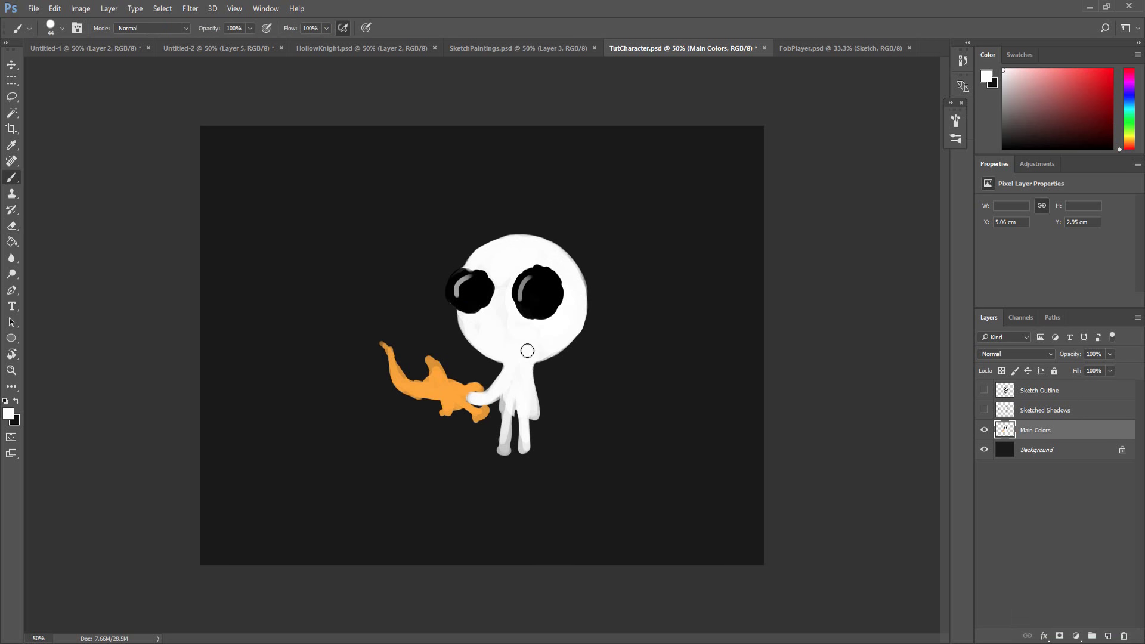
{"action": "key", "text": "e"}
{"action": "key", "text": "b"}
{"action": "left_click_drag", "start_coordinate": [524, 433], "coordinate": [524, 449]}
{"action": "left_click_drag", "start_coordinate": [505, 446], "coordinate": [507, 417]}
Step: Refine the edges of the legs, eyes and flame with the eraser and brush, comparing them with the sketch layers
{"action": "key", "text": "e"}
{"action": "right_click", "coordinate": [554, 372]}
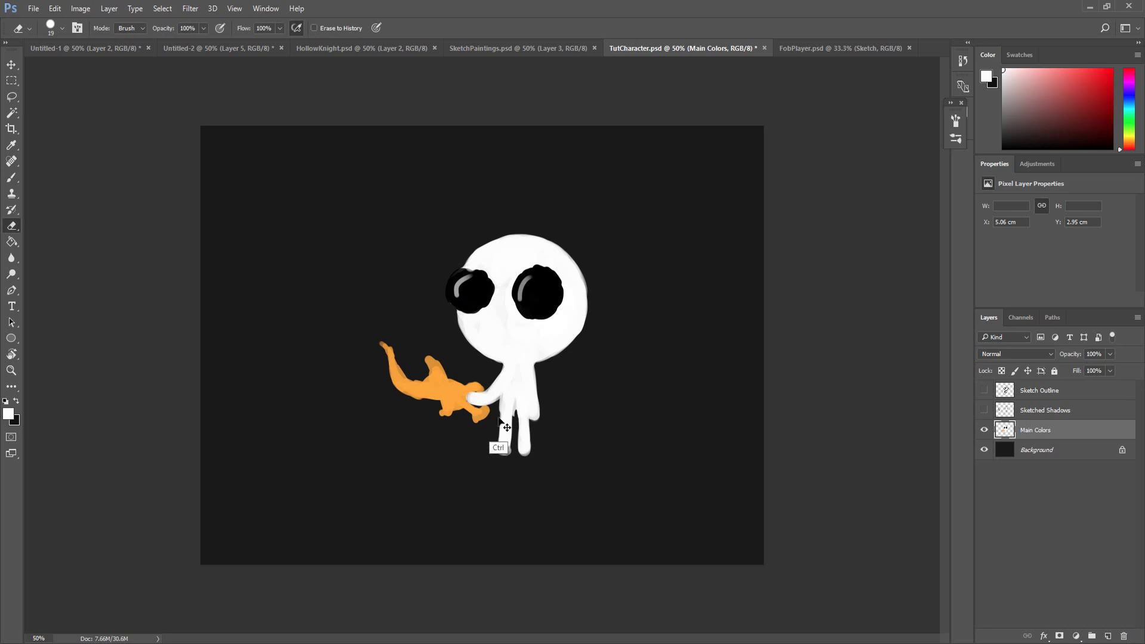
{"action": "key", "text": "b"}
{"action": "key", "text": "e"}
{"action": "key", "text": "b"}
{"action": "left_click", "coordinate": [984, 409]}
{"action": "left_click", "coordinate": [984, 409]}
{"action": "left_click", "coordinate": [983, 390]}
{"action": "left_click", "coordinate": [984, 390]}
{"action": "right_click", "coordinate": [519, 390]}
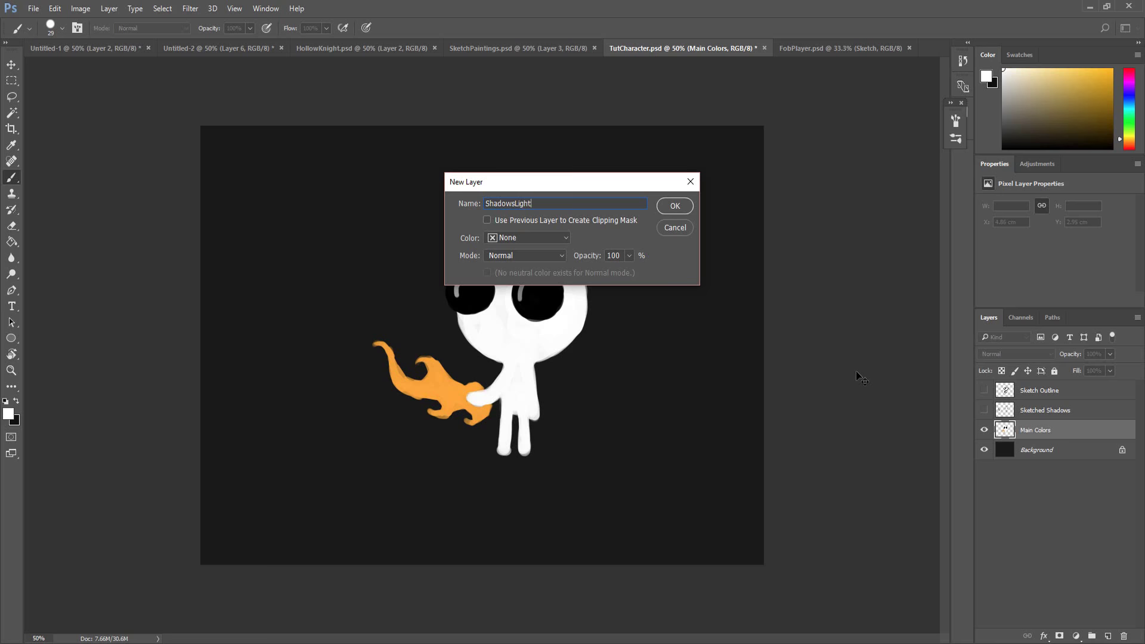
Step: Create a layer named ShadowsLight above Main Colors, pick a dark grey brush colour and clip the layer to Main Colors
{"action": "key", "text": "Return"}
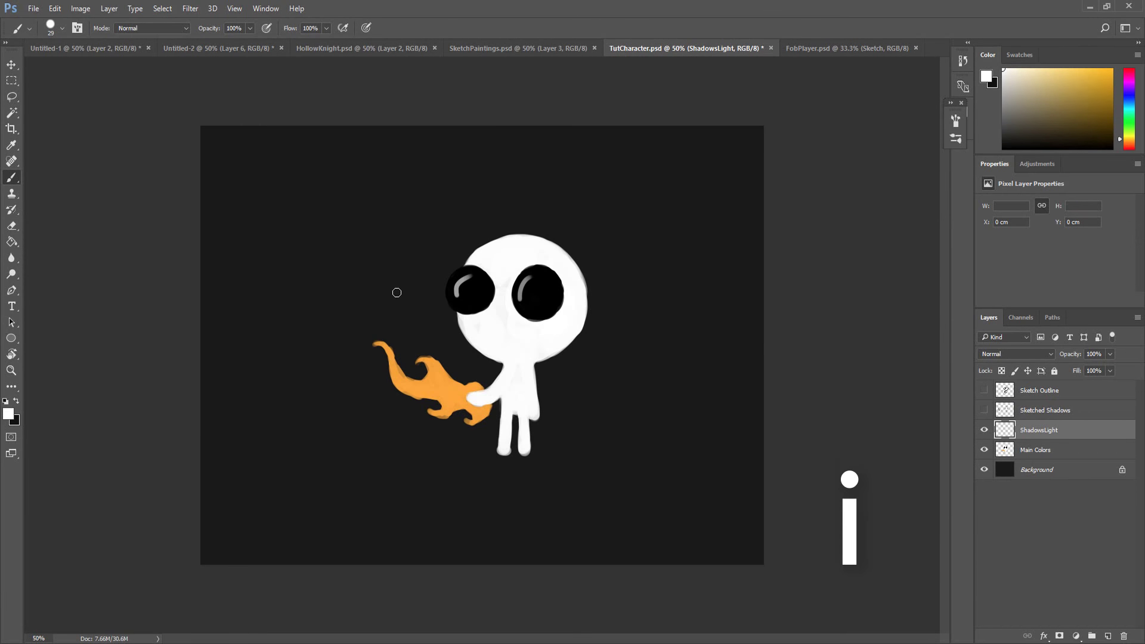
{"action": "key", "text": "i"}
{"action": "key", "text": "b"}
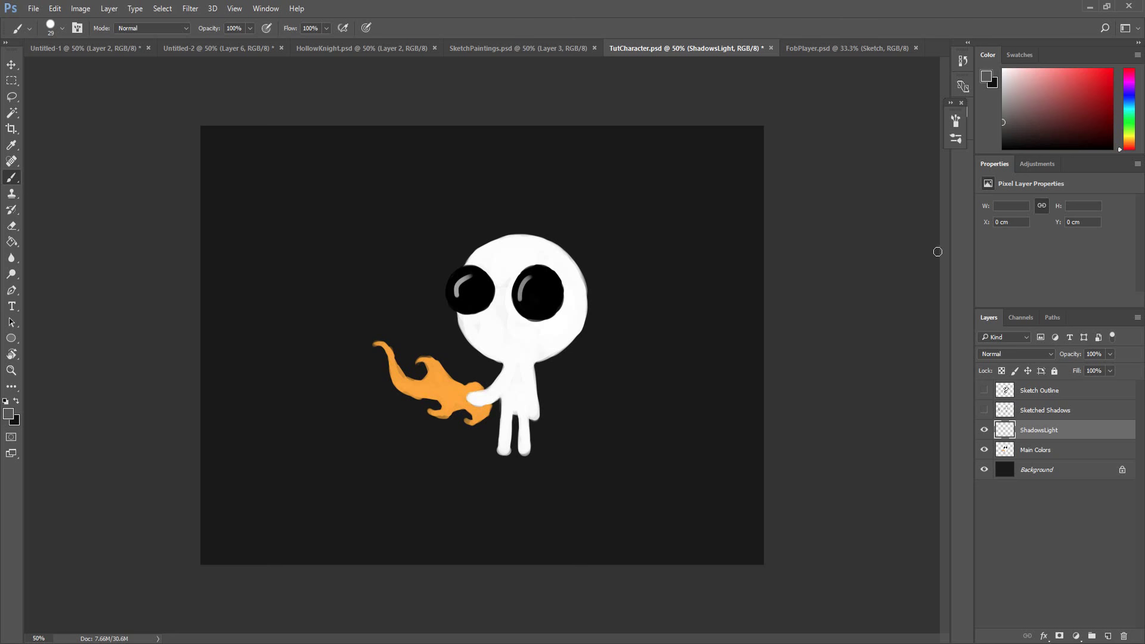
{"action": "right_click", "coordinate": [1029, 429]}
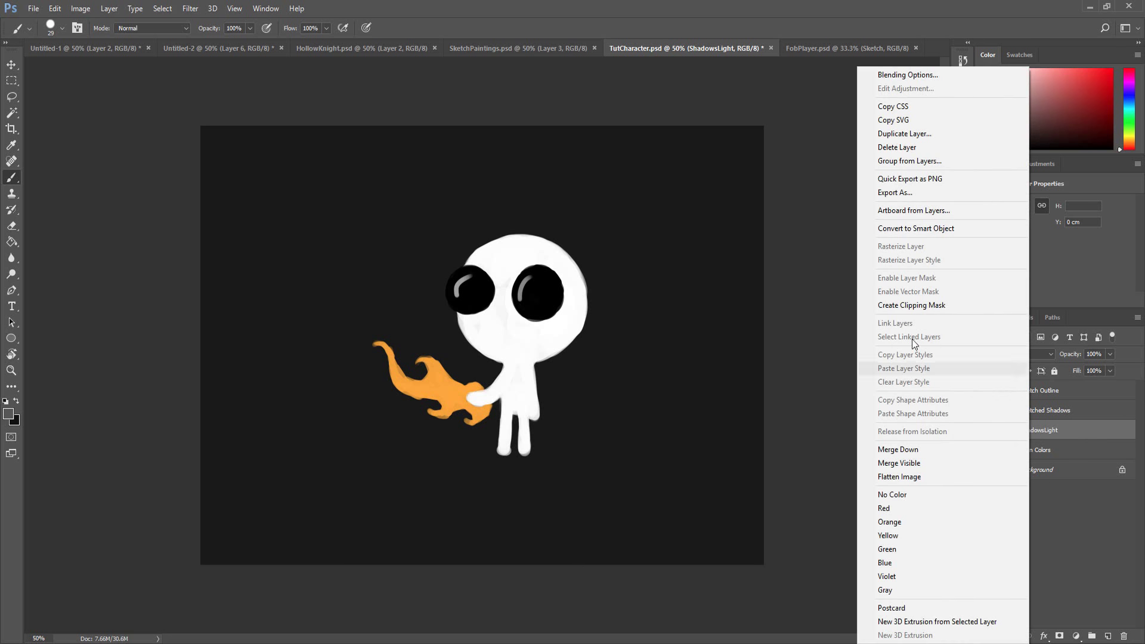
{"action": "left_click", "coordinate": [900, 305]}
Step: Shade the head's outer side and around both eyes in light grey with a 50 px brush, using Sketched Shadows as reference
{"action": "right_click", "coordinate": [557, 350]}
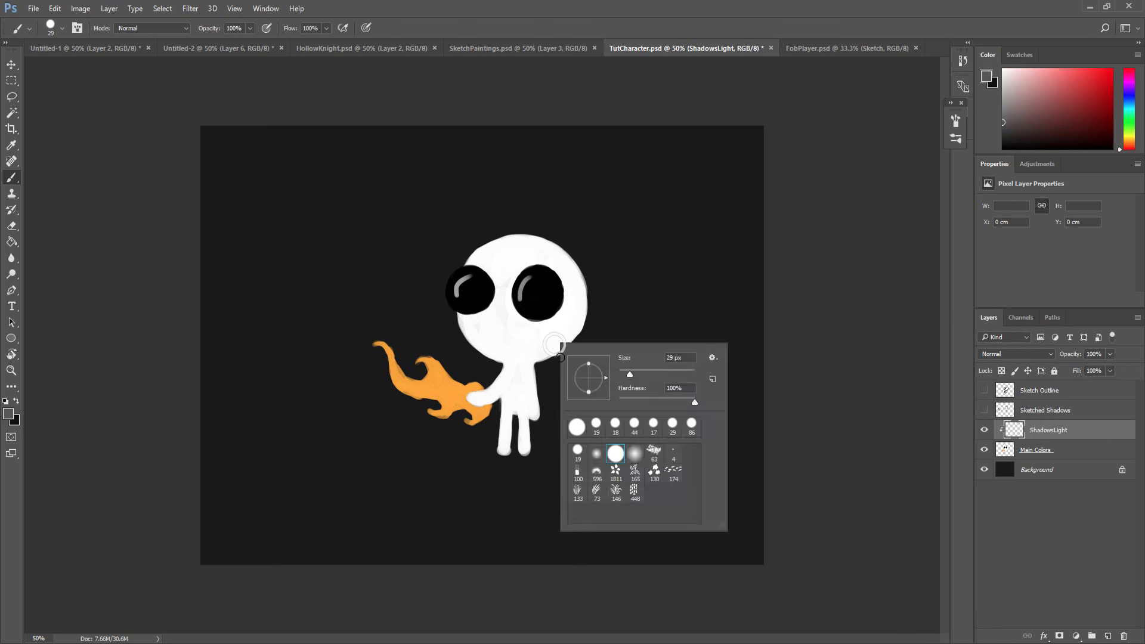
{"action": "key", "text": "Escape"}
{"action": "left_click_drag", "start_coordinate": [572, 351], "coordinate": [563, 280]}
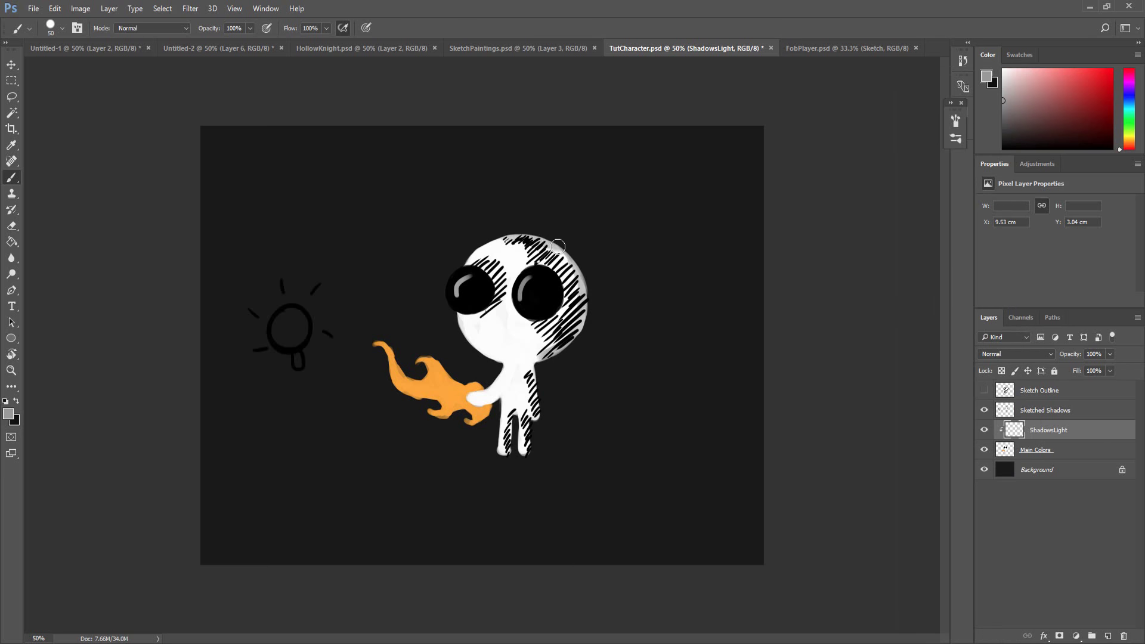
{"action": "left_click_drag", "start_coordinate": [547, 242], "coordinate": [563, 337]}
{"action": "left_click", "coordinate": [984, 410]}
{"action": "left_click_drag", "start_coordinate": [500, 242], "coordinate": [557, 341]}
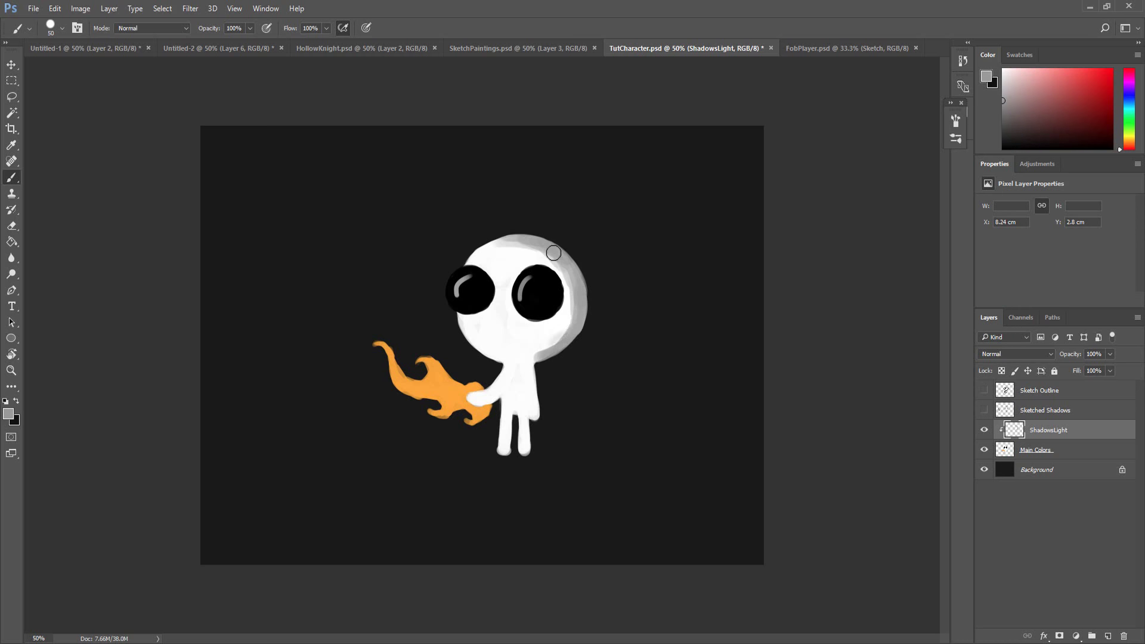
{"action": "left_click_drag", "start_coordinate": [480, 269], "coordinate": [489, 313]}
{"action": "mouse_move", "coordinate": [542, 324]}
{"action": "left_mouse_down"}
{"action": "mouse_move", "coordinate": [562, 316]}
{"action": "mouse_move", "coordinate": [562, 271]}
{"action": "left_mouse_up"}
Step: Shade the far side of the body, arm and legs in light grey with a 26 px brush
{"action": "right_click", "coordinate": [548, 345]}
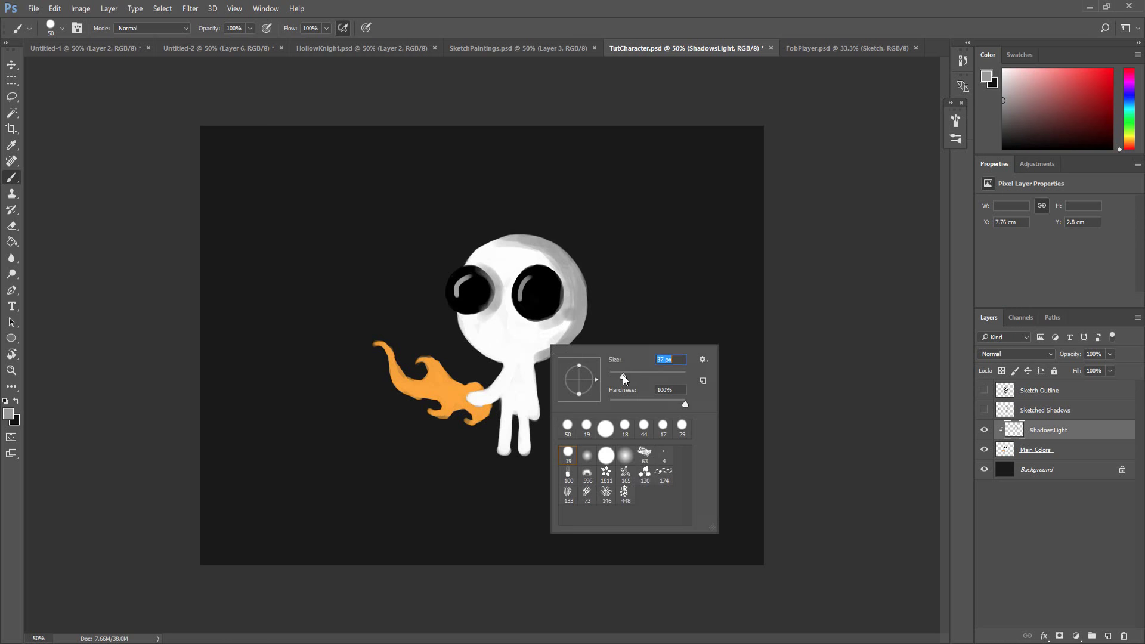
{"action": "left_click", "coordinate": [622, 374]}
{"action": "left_click_drag", "start_coordinate": [532, 361], "coordinate": [537, 405]}
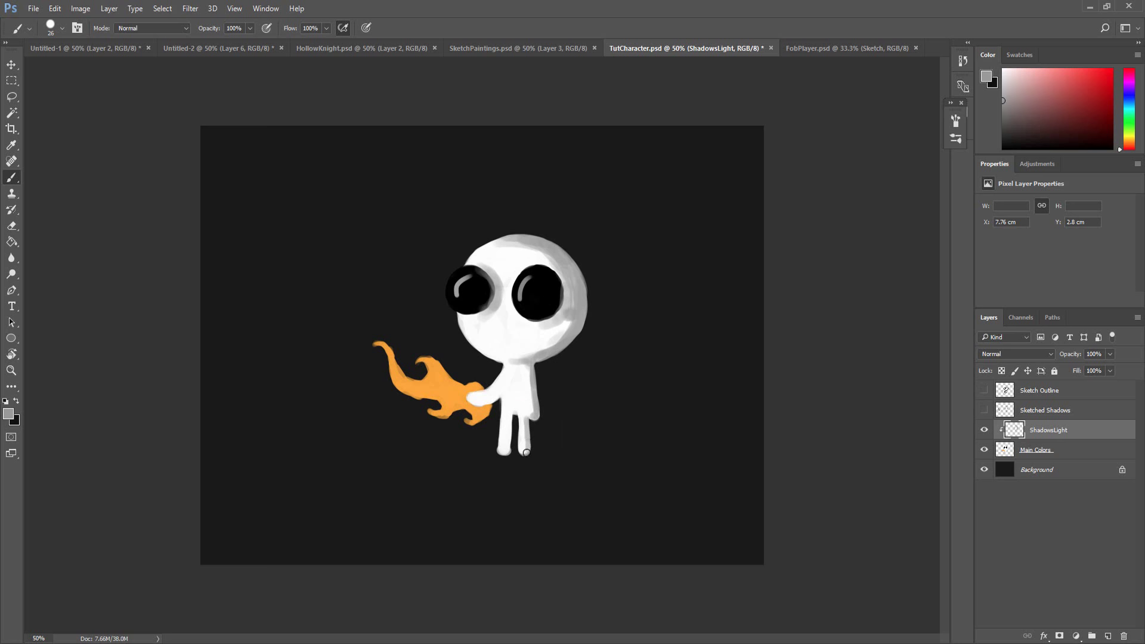
{"action": "left_click", "coordinate": [465, 333], "text": "alt"}
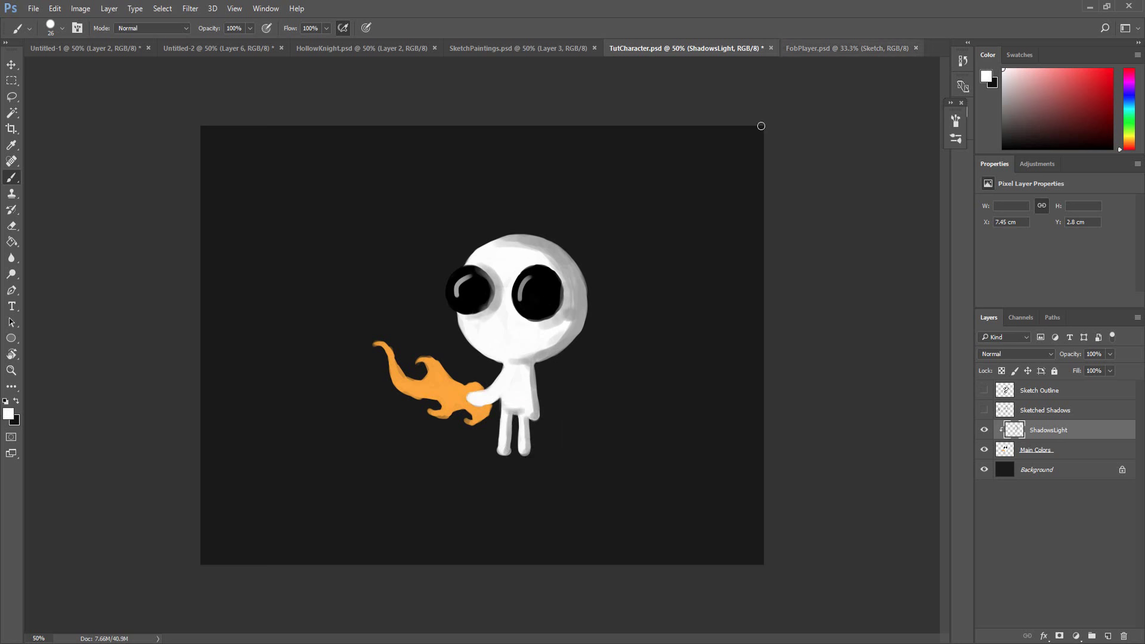
{"action": "key", "text": "ctrl+z"}
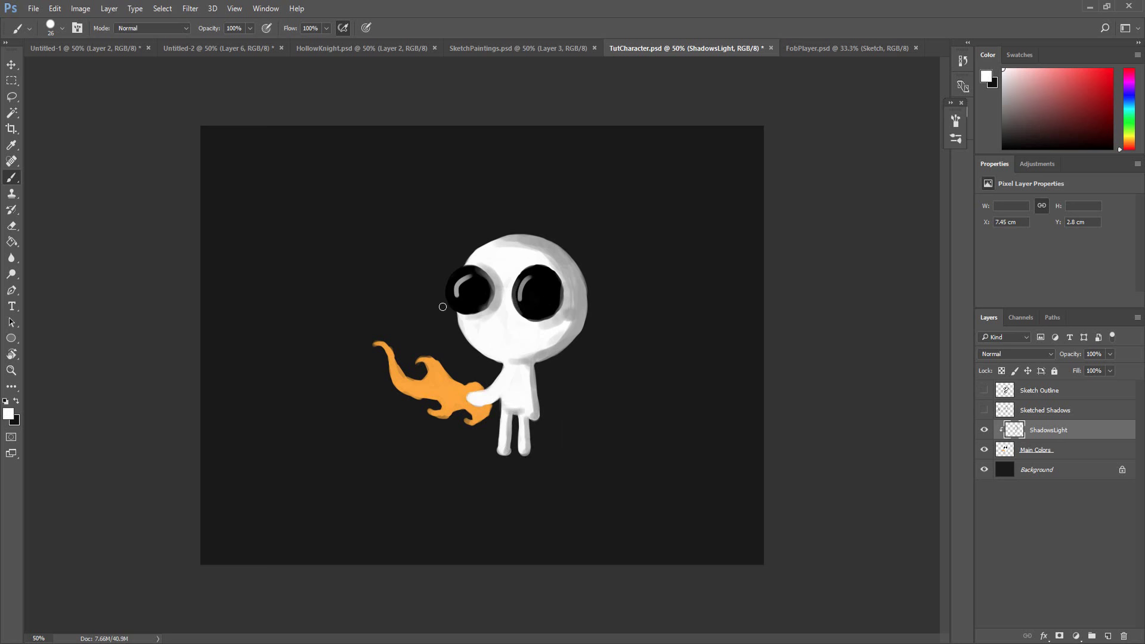
Step: Shade the flame with a deeper orange on Main Colors, and paint over the eye highlights in black
{"action": "left_click", "coordinate": [429, 370], "text": "alt"}
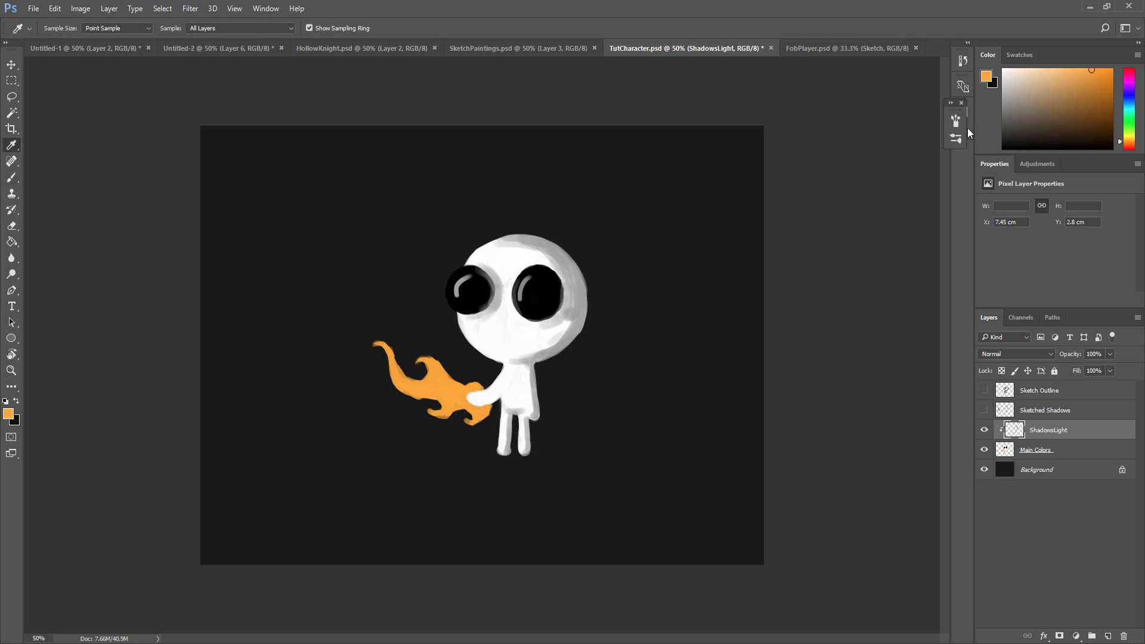
{"action": "left_click", "coordinate": [488, 415], "text": "ctrl"}
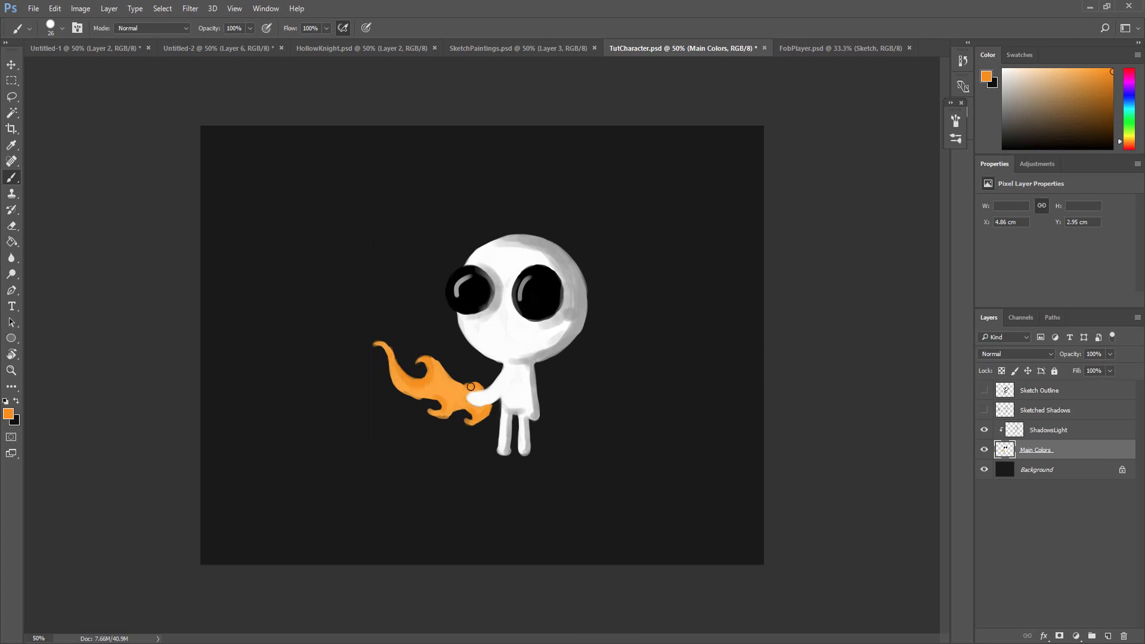
{"action": "left_click", "coordinate": [523, 290], "text": "alt"}
{"action": "left_click", "coordinate": [984, 449]}
{"action": "left_click", "coordinate": [984, 450]}
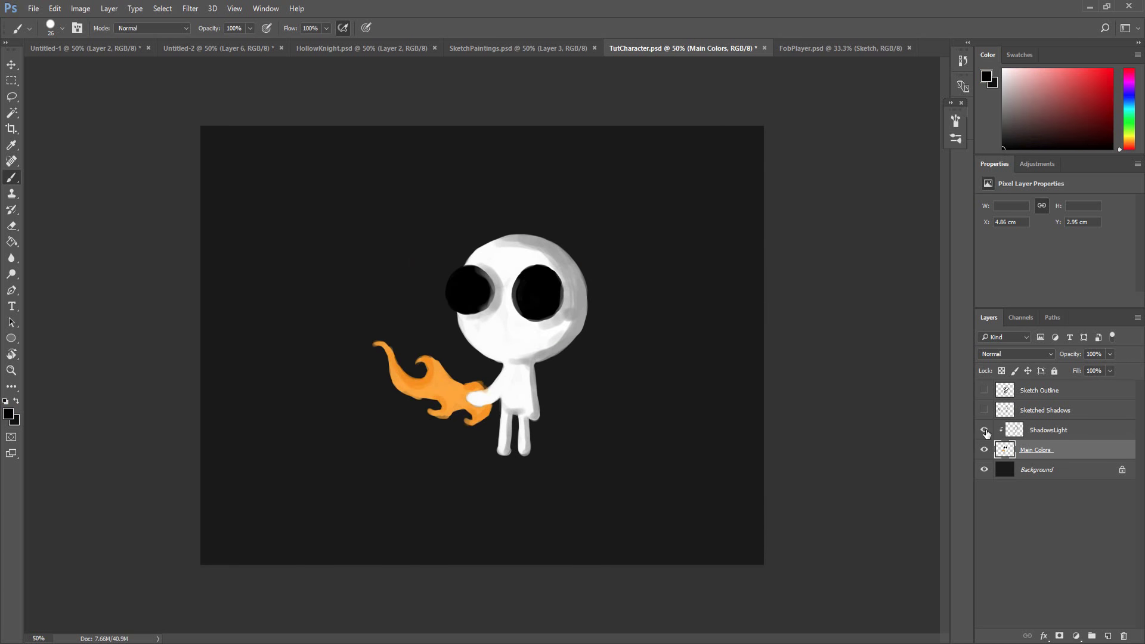
{"action": "left_click", "coordinate": [984, 433]}
{"action": "left_click", "coordinate": [983, 432]}
Step: Create a new layer named Refine above ShadowsLight
{"action": "left_click", "coordinate": [1037, 433]}
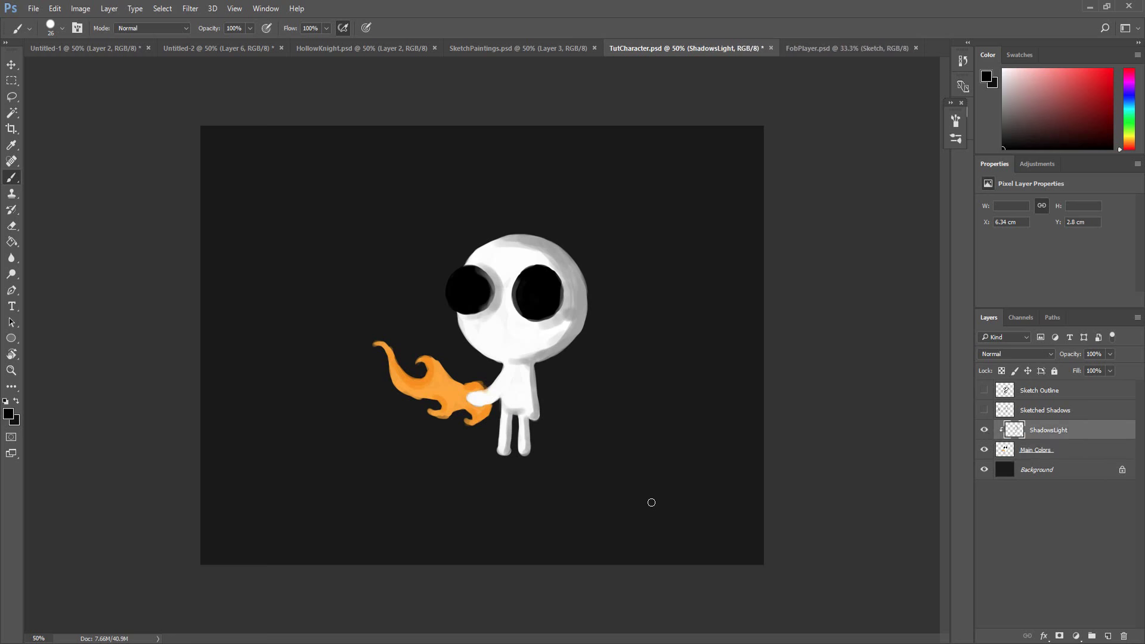
{"action": "key", "text": "ctrl+shift+n"}
{"action": "type", "text": "Refine"}
{"action": "key", "text": "Return"}
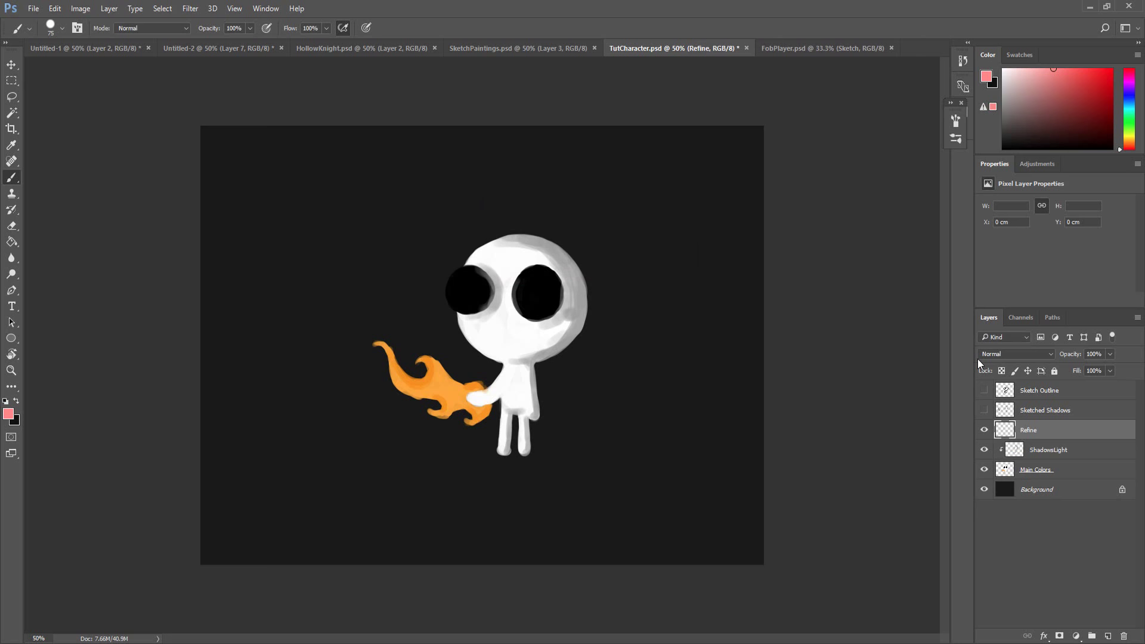
Step: Blend the grey shading along the head's outer and lower side on the Refine layer with a 39 px brush and sampled greys
{"action": "left_click", "coordinate": [534, 345], "text": "alt"}
{"action": "right_click", "coordinate": [536, 337]}
{"action": "left_click", "coordinate": [558, 361]}
{"action": "key", "text": "Return"}
{"action": "left_click", "coordinate": [559, 339], "text": "alt"}
{"action": "mouse_move", "coordinate": [511, 357]}
{"action": "left_mouse_down"}
{"action": "mouse_move", "coordinate": [564, 337]}
{"action": "mouse_move", "coordinate": [571, 305]}
{"action": "left_mouse_up"}
{"action": "left_click_drag", "start_coordinate": [494, 247], "coordinate": [547, 262]}
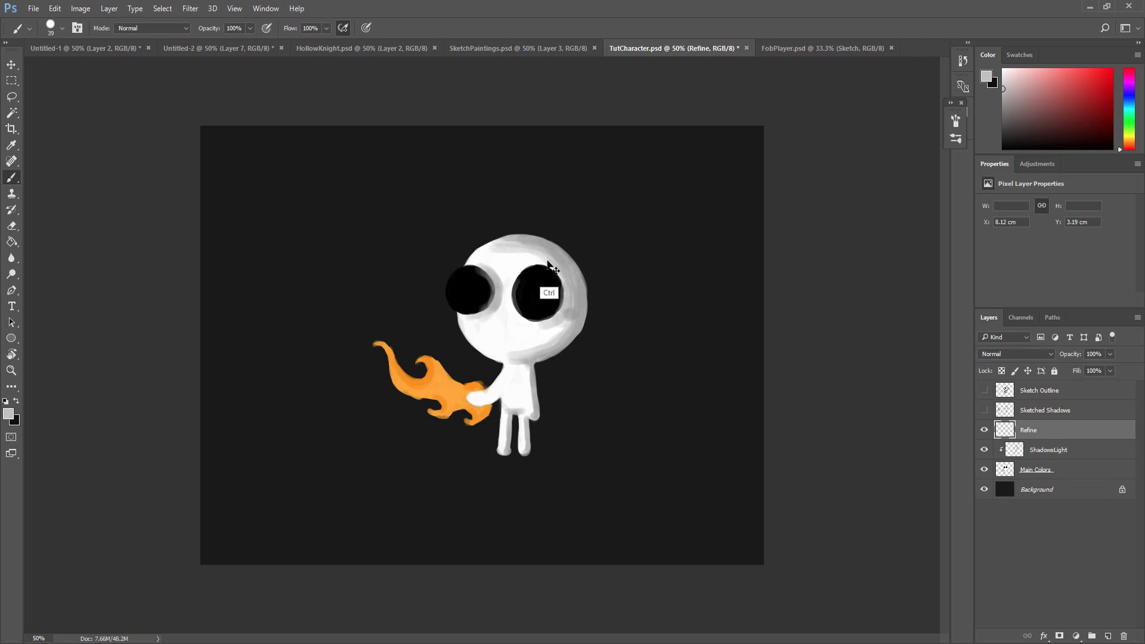
{"action": "left_click", "coordinate": [530, 350], "text": "alt"}
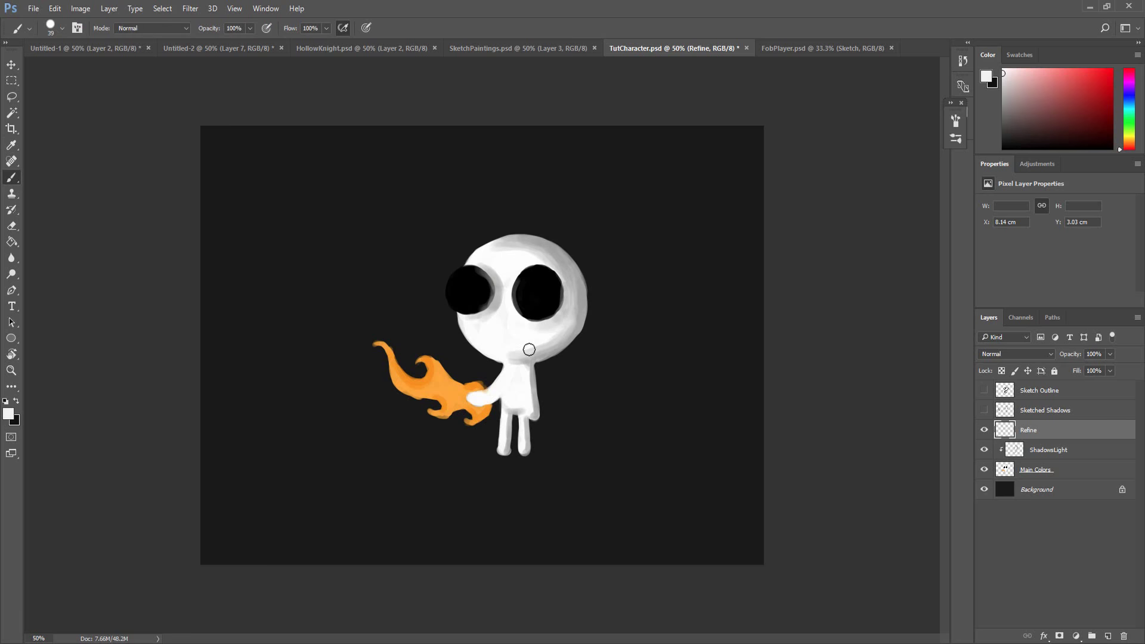
Step: Blend the shading on the body, far arm and legs with sampled greys, reducing the brush to 26 px
{"action": "left_click", "coordinate": [533, 395], "text": "alt"}
{"action": "mouse_move", "coordinate": [535, 401]}
{"action": "left_mouse_down"}
{"action": "mouse_move", "coordinate": [530, 363]}
{"action": "mouse_move", "coordinate": [531, 388]}
{"action": "left_mouse_up"}
{"action": "left_click", "coordinate": [530, 405], "text": "alt"}
{"action": "left_click", "coordinate": [533, 413], "text": "alt"}
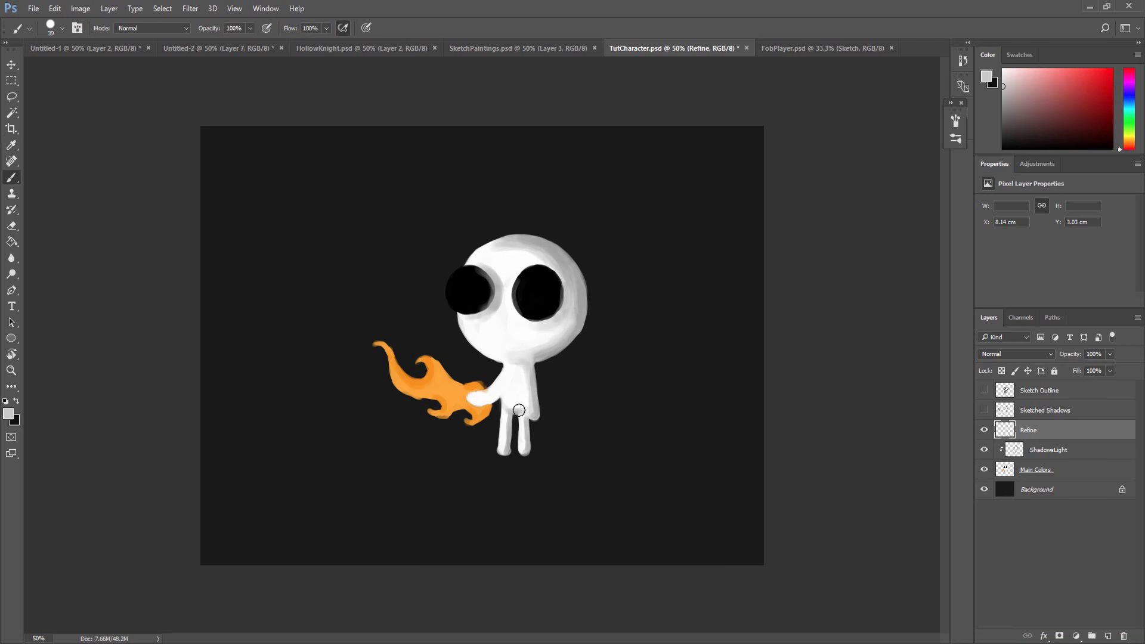
{"action": "left_click", "coordinate": [522, 453], "text": "alt"}
{"action": "left_click_drag", "start_coordinate": [524, 454], "coordinate": [528, 416]}
{"action": "left_click", "coordinate": [531, 402]}
{"action": "right_click", "coordinate": [528, 397]}
{"action": "left_click", "coordinate": [553, 347], "text": "alt"}
{"action": "left_click_drag", "start_coordinate": [527, 376], "coordinate": [511, 439]}
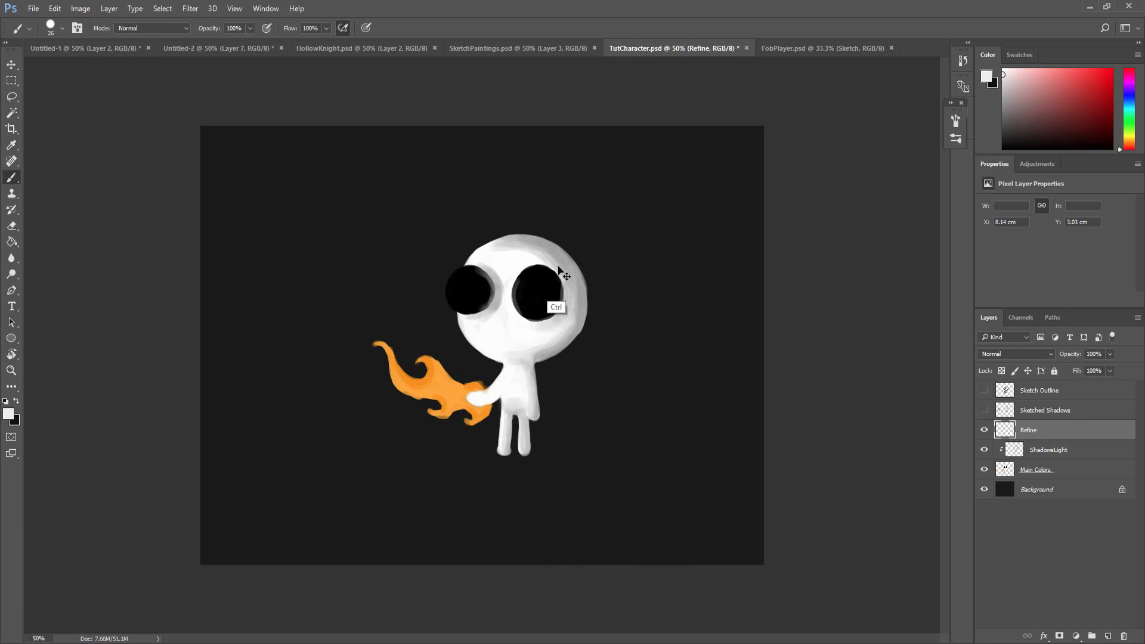
Step: Smooth the shading on the head's upper outer side beside the far eye with a larger brush and sampled light greys
{"action": "left_click", "coordinate": [560, 277], "text": "alt"}
{"action": "key", "text": "bracketright"}
{"action": "left_click_drag", "start_coordinate": [543, 246], "coordinate": [563, 261]}
{"action": "key", "text": "e"}
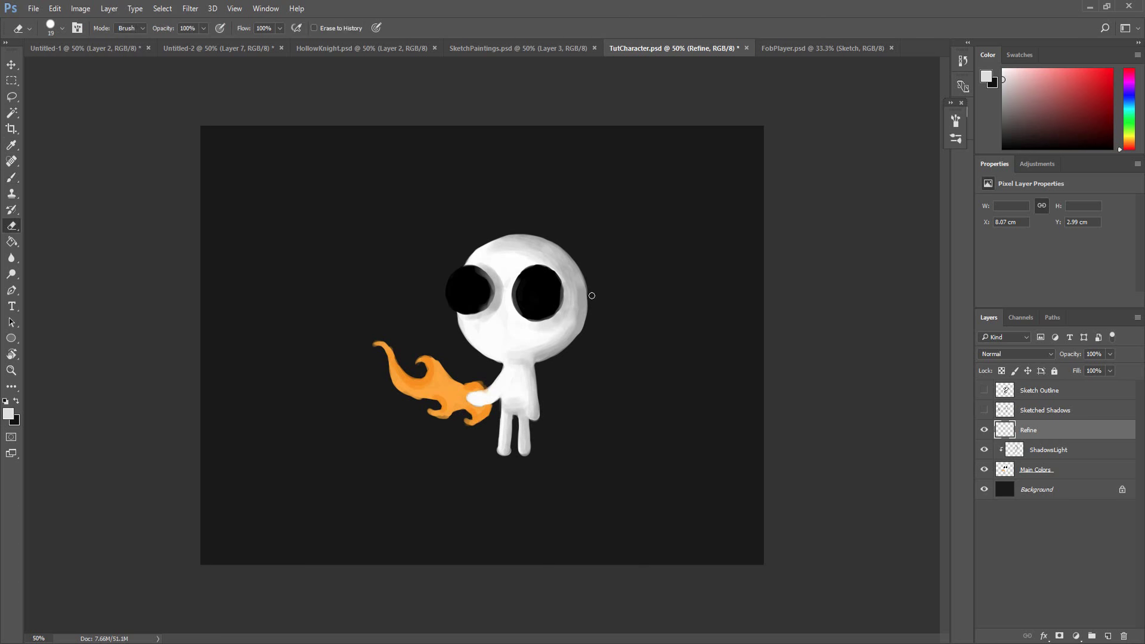
{"action": "key", "text": "b"}
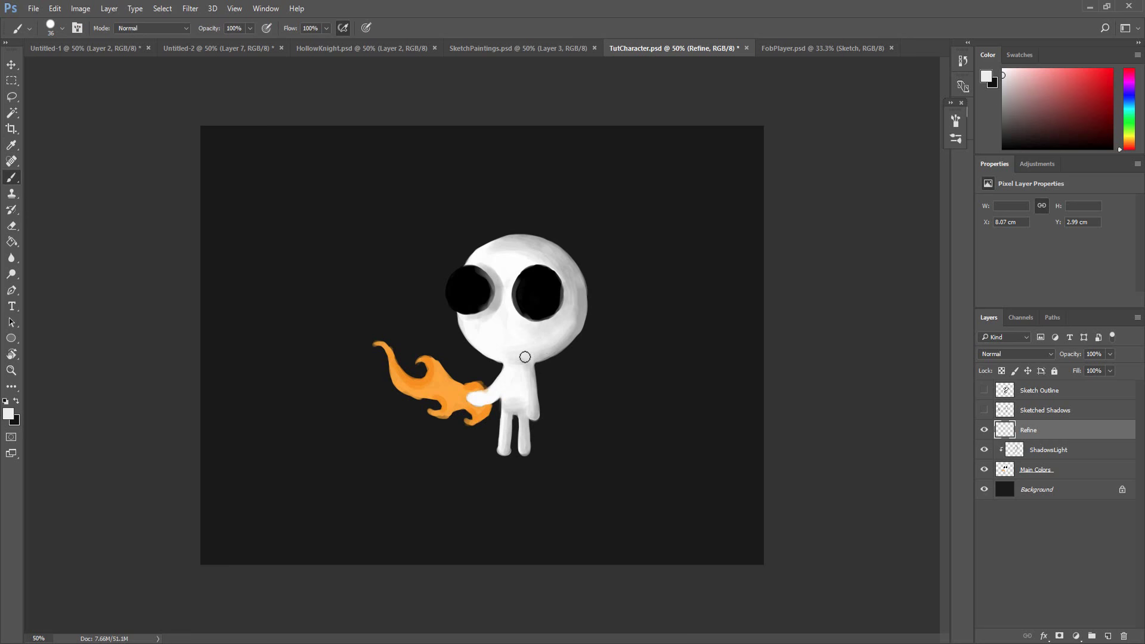
{"action": "left_click", "coordinate": [497, 306], "text": "alt"}
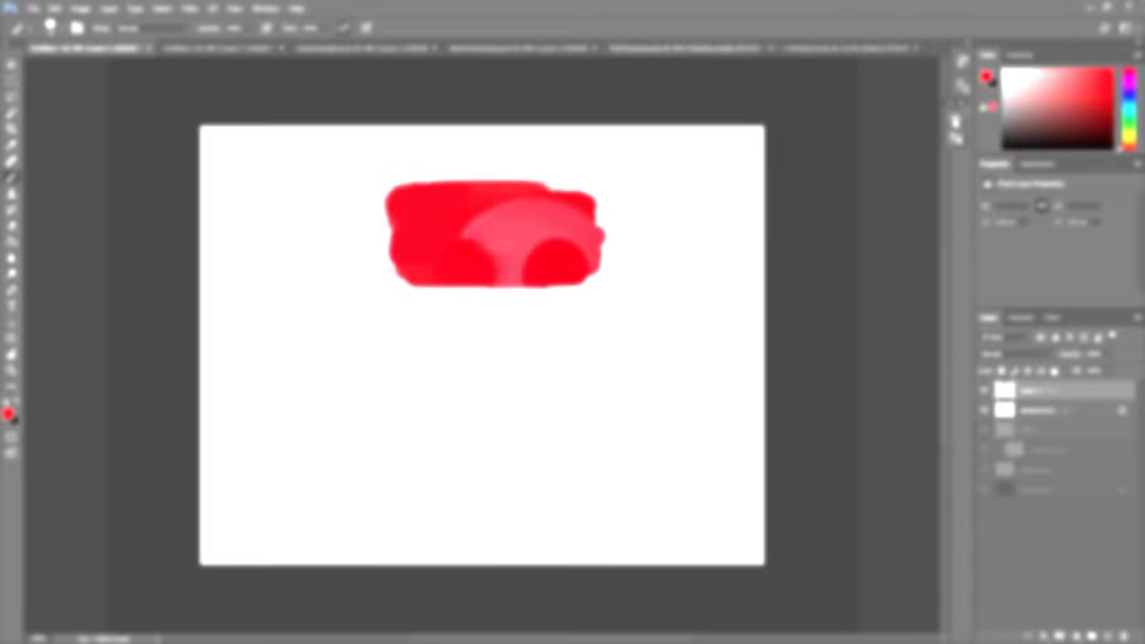
Step: In Untitled-1, paint a light pink block directly below the red one and reposition both blocks on the canvas
{"action": "left_click", "coordinate": [1042, 68]}
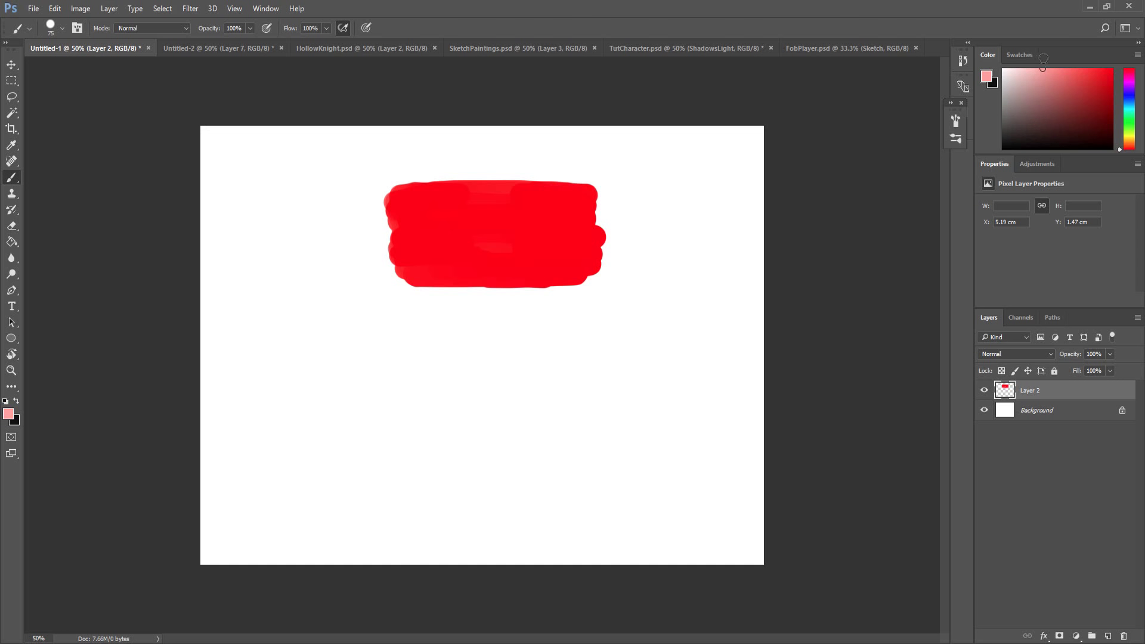
{"action": "mouse_move", "coordinate": [418, 282]}
{"action": "left_mouse_down"}
{"action": "mouse_move", "coordinate": [439, 337]}
{"action": "mouse_move", "coordinate": [575, 363]}
{"action": "mouse_move", "coordinate": [444, 338]}
{"action": "mouse_move", "coordinate": [567, 306]}
{"action": "left_mouse_up"}
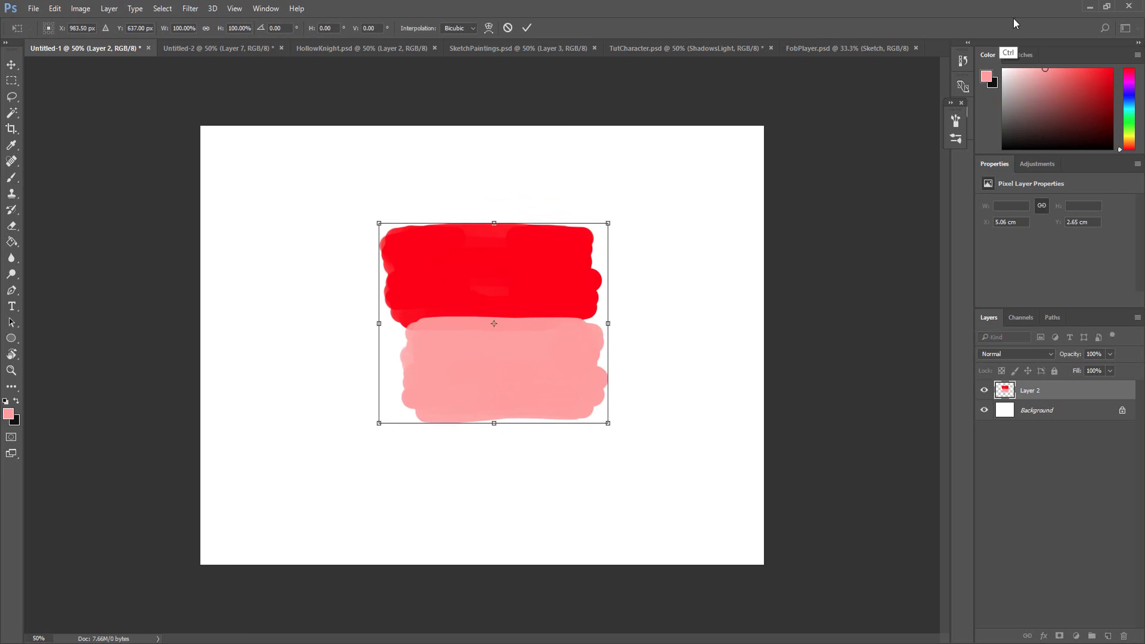
{"action": "key", "text": "Return"}
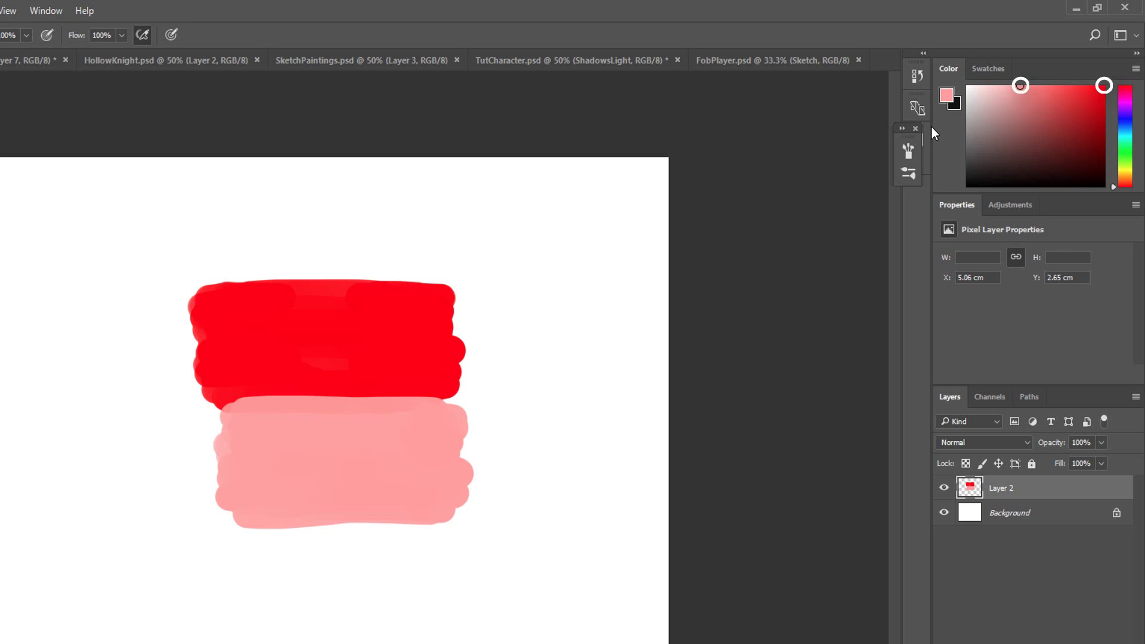
Step: Paint a medium red band over the boundary of the red and pink blocks, and a lighter pinkish band below it
{"action": "left_click", "coordinate": [1058, 86]}
{"action": "mouse_move", "coordinate": [220, 394]}
{"action": "left_mouse_down"}
{"action": "mouse_move", "coordinate": [427, 442]}
{"action": "mouse_move", "coordinate": [233, 388]}
{"action": "mouse_move", "coordinate": [424, 365]}
{"action": "mouse_move", "coordinate": [459, 381]}
{"action": "left_mouse_up"}
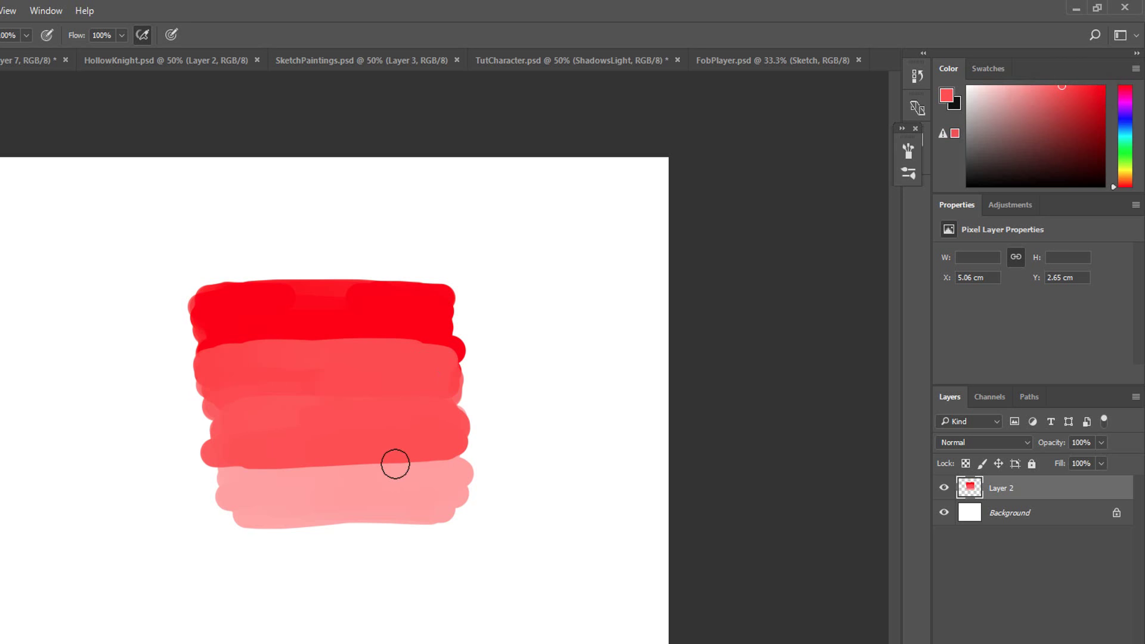
{"action": "key", "text": "i"}
{"action": "left_click", "coordinate": [380, 489]}
{"action": "key", "text": "b"}
{"action": "left_click", "coordinate": [1034, 82]}
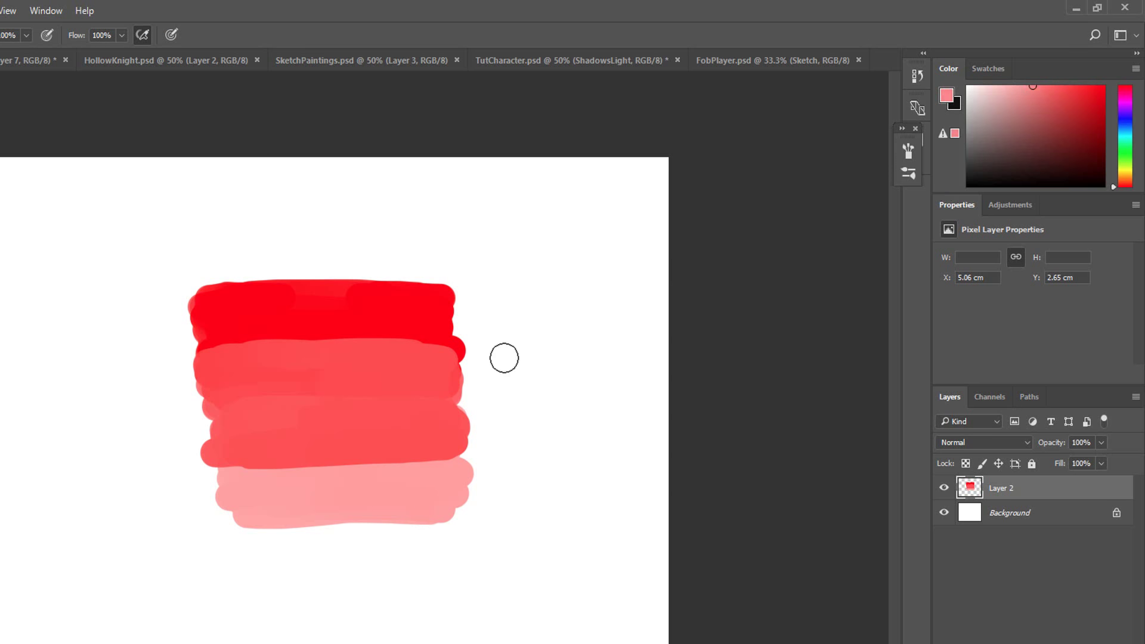
{"action": "mouse_move", "coordinate": [229, 463]}
{"action": "left_mouse_down"}
{"action": "mouse_move", "coordinate": [294, 476]}
{"action": "mouse_move", "coordinate": [224, 476]}
{"action": "mouse_move", "coordinate": [269, 465]}
{"action": "mouse_move", "coordinate": [236, 455]}
{"action": "mouse_move", "coordinate": [412, 476]}
{"action": "mouse_move", "coordinate": [363, 455]}
{"action": "mouse_move", "coordinate": [389, 451]}
{"action": "mouse_move", "coordinate": [439, 475]}
{"action": "mouse_move", "coordinate": [321, 469]}
{"action": "mouse_move", "coordinate": [236, 450]}
{"action": "mouse_move", "coordinate": [356, 446]}
{"action": "mouse_move", "coordinate": [441, 467]}
{"action": "left_mouse_up"}
{"action": "key", "text": "ctrl+z"}
Step: Blend the remaining transitions with a brighter red band and strokes in colours sampled from the neighbouring bands
{"action": "left_click", "coordinate": [1084, 87]}
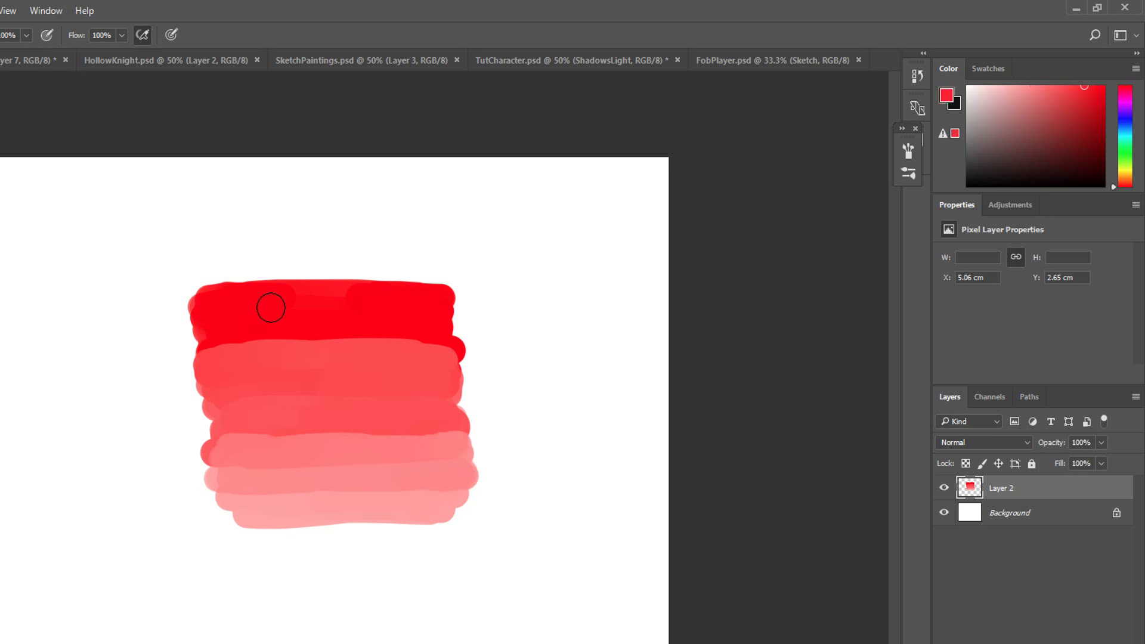
{"action": "mouse_move", "coordinate": [206, 349]}
{"action": "left_mouse_down"}
{"action": "mouse_move", "coordinate": [268, 327]}
{"action": "mouse_move", "coordinate": [444, 345]}
{"action": "mouse_move", "coordinate": [432, 330]}
{"action": "left_mouse_up"}
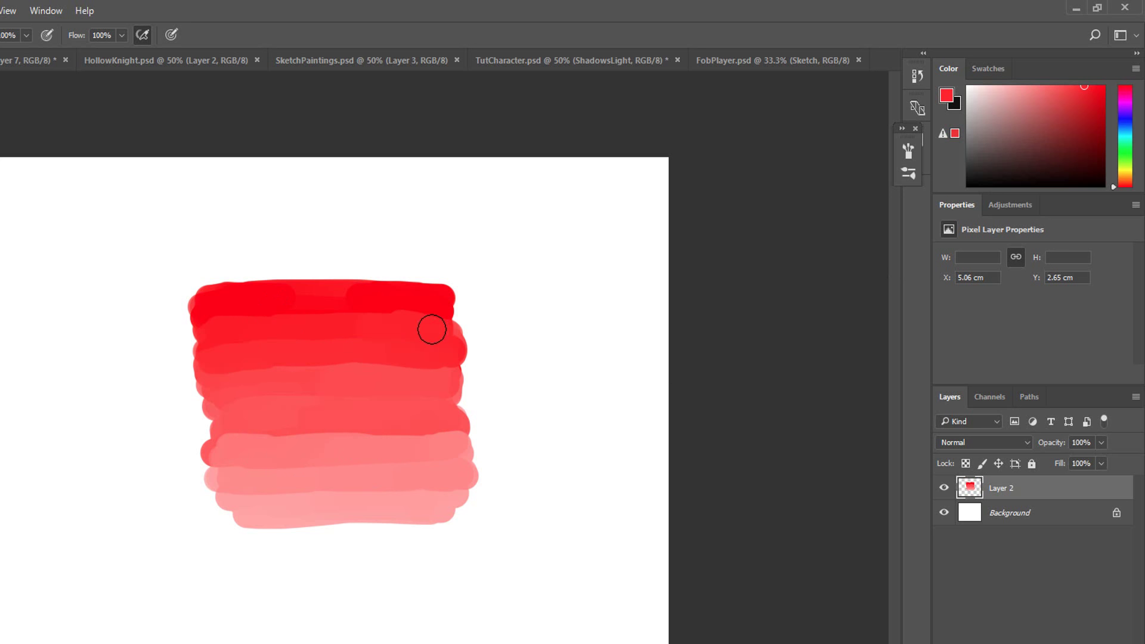
{"action": "left_click", "coordinate": [256, 288], "text": "alt"}
{"action": "left_click_drag", "start_coordinate": [209, 317], "coordinate": [435, 316]}
{"action": "left_click", "coordinate": [393, 381], "text": "alt"}
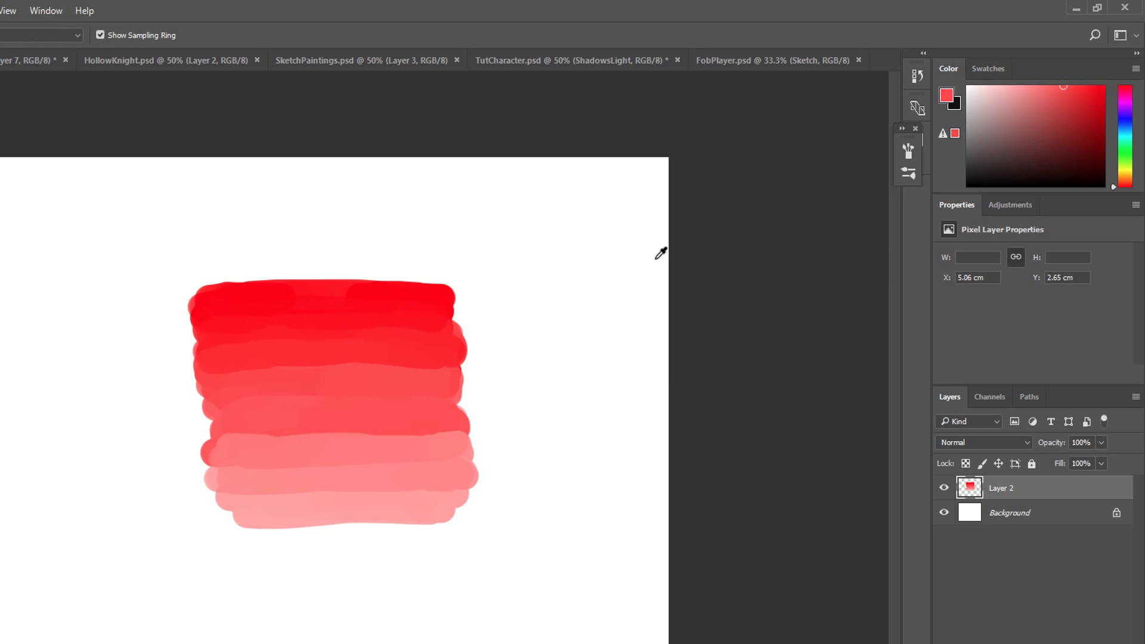
{"action": "left_click_drag", "start_coordinate": [222, 368], "coordinate": [444, 370]}
{"action": "left_click", "coordinate": [363, 434], "text": "alt"}
{"action": "left_click_drag", "start_coordinate": [271, 440], "coordinate": [451, 437]}
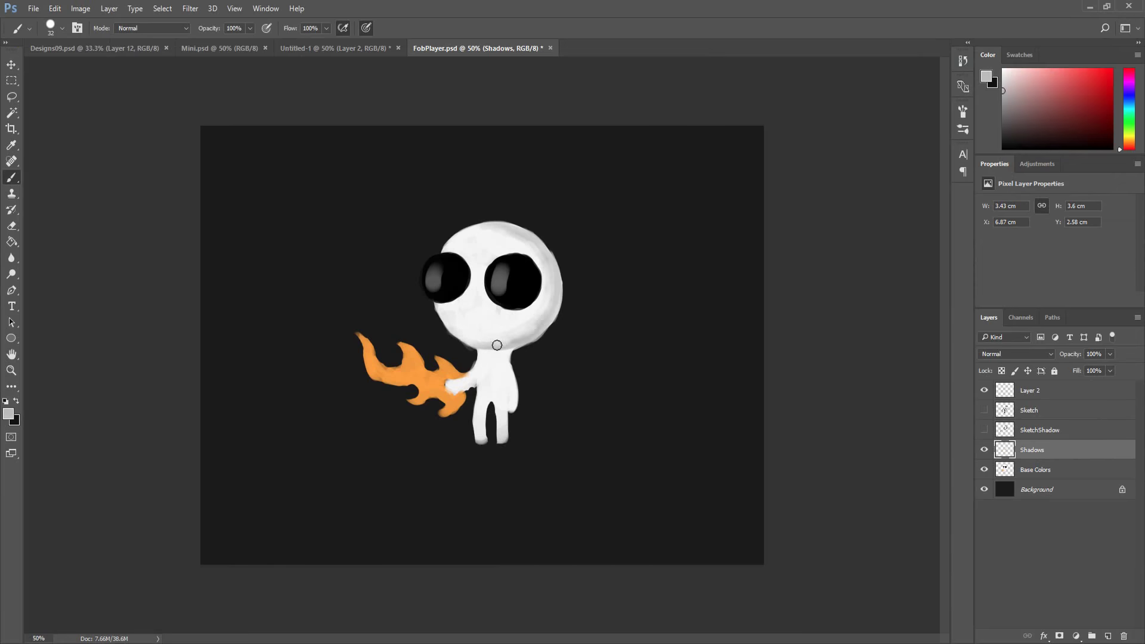
Step: On FobPlayer's Shadows layer, shade the chin, body, arm and outer side of the head in sampled greys with a 32 px brush
{"action": "mouse_move", "coordinate": [496, 345]}
{"action": "left_mouse_down"}
{"action": "mouse_move", "coordinate": [542, 294]}
{"action": "mouse_move", "coordinate": [481, 352]}
{"action": "left_mouse_up"}
{"action": "key", "text": "alt+["}
{"action": "left_click_drag", "start_coordinate": [513, 392], "coordinate": [451, 378]}
{"action": "left_click", "coordinate": [501, 386], "text": "alt"}
{"action": "key", "text": "alt+]"}
{"action": "left_click", "coordinate": [500, 347], "text": "alt"}
{"action": "mouse_move", "coordinate": [543, 327]}
{"action": "left_mouse_down"}
{"action": "mouse_move", "coordinate": [558, 294]}
{"action": "mouse_move", "coordinate": [546, 250]}
{"action": "left_mouse_up"}
Step: Shade the flame in a deeper reddish orange with an 18 px brush and extend its tip into a curl
{"action": "left_click", "coordinate": [429, 370], "text": "alt"}
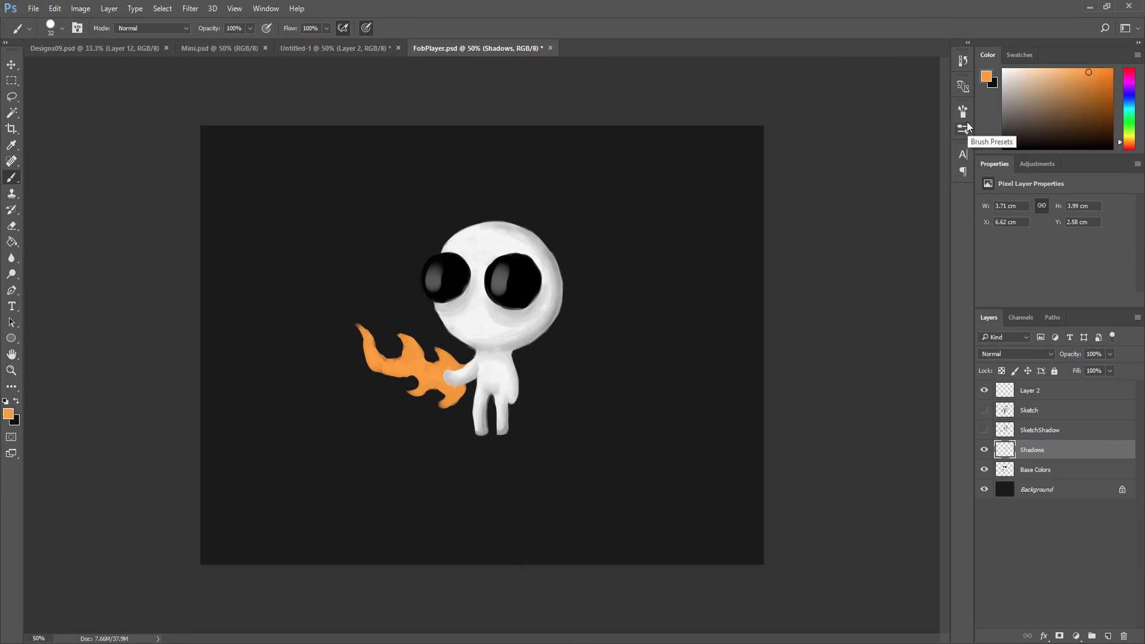
{"action": "right_click", "coordinate": [411, 363]}
{"action": "left_click", "coordinate": [422, 391]}
{"action": "left_click", "coordinate": [1129, 145]}
{"action": "left_click", "coordinate": [1105, 69]}
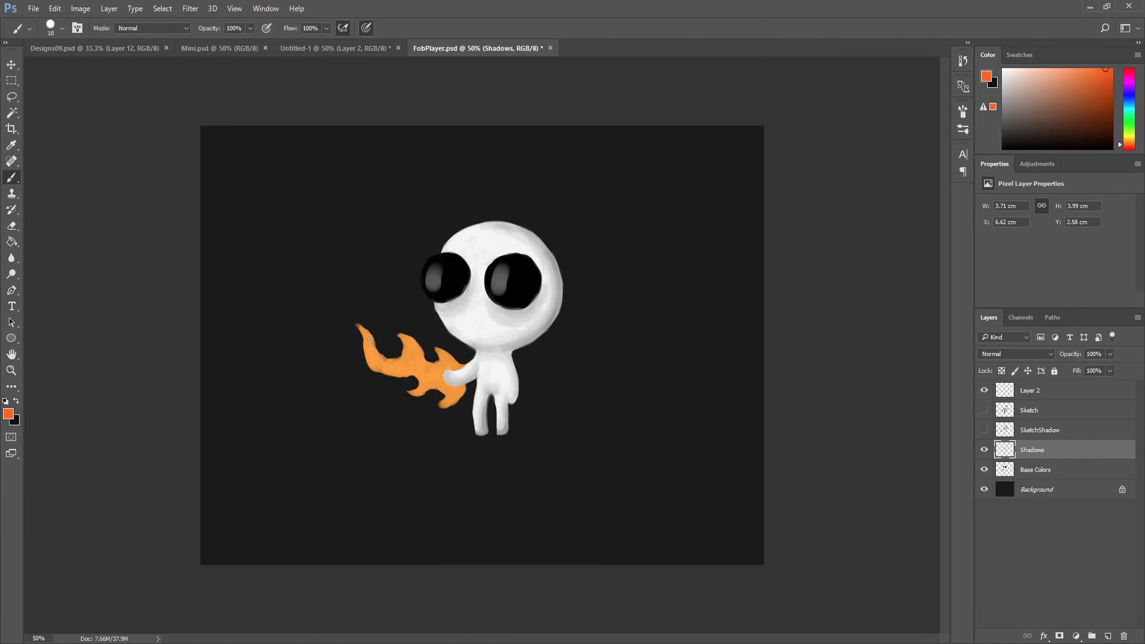
{"action": "left_click", "coordinate": [403, 358], "text": "alt"}
{"action": "left_click_drag", "start_coordinate": [414, 350], "coordinate": [348, 331]}
Step: Refine the flame's curled edges by alternately erasing and painting orange, and add pale highlight strokes inside it
{"action": "key", "text": "e"}
{"action": "mouse_move", "coordinate": [361, 356]}
{"action": "left_mouse_down"}
{"action": "mouse_move", "coordinate": [421, 392]}
{"action": "mouse_move", "coordinate": [430, 358]}
{"action": "left_mouse_up"}
{"action": "key", "text": "b"}
{"action": "key", "text": "e"}
{"action": "key", "text": "b"}
{"action": "mouse_move", "coordinate": [445, 406]}
{"action": "left_mouse_down"}
{"action": "mouse_move", "coordinate": [427, 399]}
{"action": "mouse_move", "coordinate": [466, 386]}
{"action": "left_mouse_up"}
{"action": "left_click", "coordinate": [450, 388], "text": "alt"}
{"action": "key", "text": "ctrl+plus"}
{"action": "key", "text": "ctrl+minus"}
{"action": "key", "text": "e"}
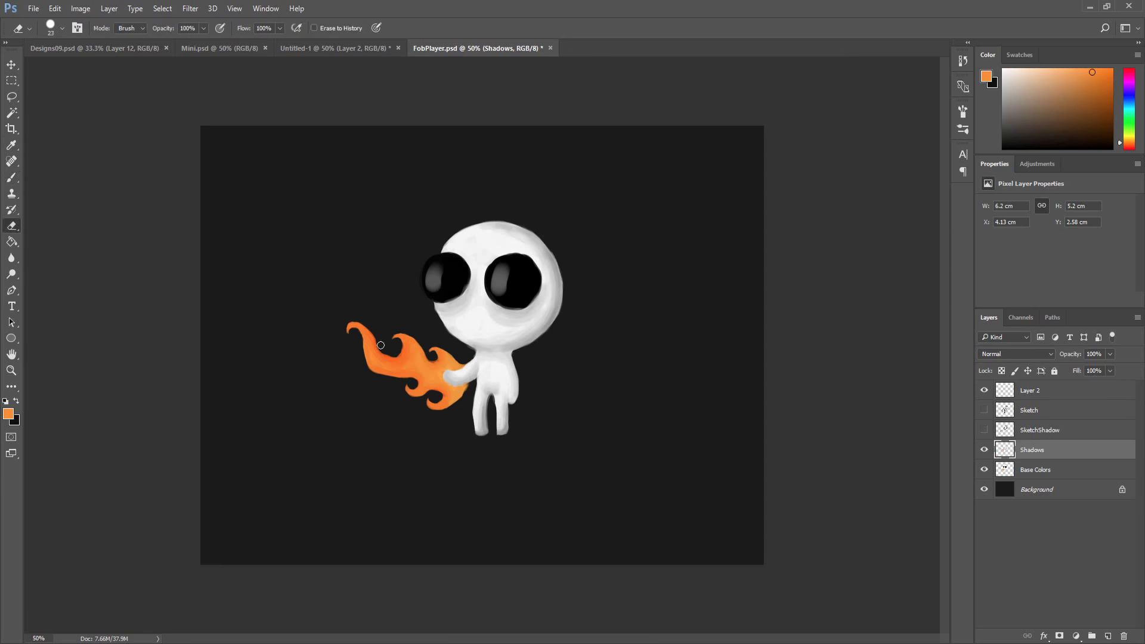
{"action": "key", "text": "b"}
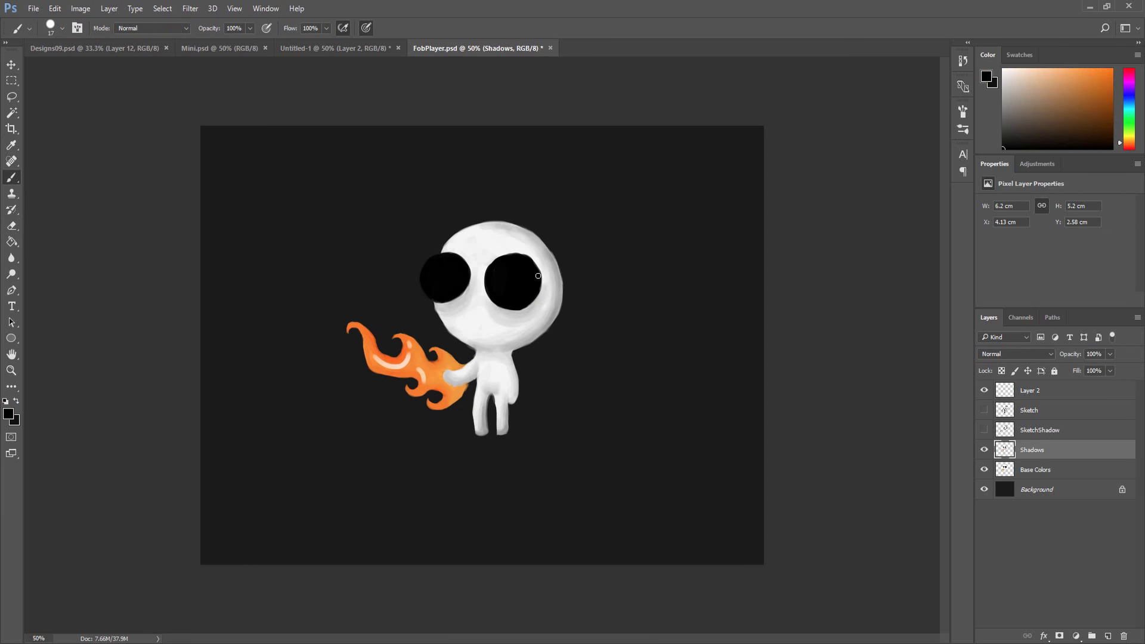
Step: Black out the eye highlights, and paint a dark orange reflection along the bottom of both eyes on a new layer
{"action": "left_click_drag", "start_coordinate": [537, 275], "coordinate": [520, 255]}
{"action": "left_click", "coordinate": [1081, 71]}
{"action": "left_click", "coordinate": [1091, 118]}
{"action": "key", "text": "ctrl+shift+alt+n"}
{"action": "left_click_drag", "start_coordinate": [439, 296], "coordinate": [458, 293]}
{"action": "left_click_drag", "start_coordinate": [495, 297], "coordinate": [530, 301]}
{"action": "left_click", "coordinate": [428, 291], "text": "alt"}
{"action": "left_click", "coordinate": [512, 301], "text": "alt"}
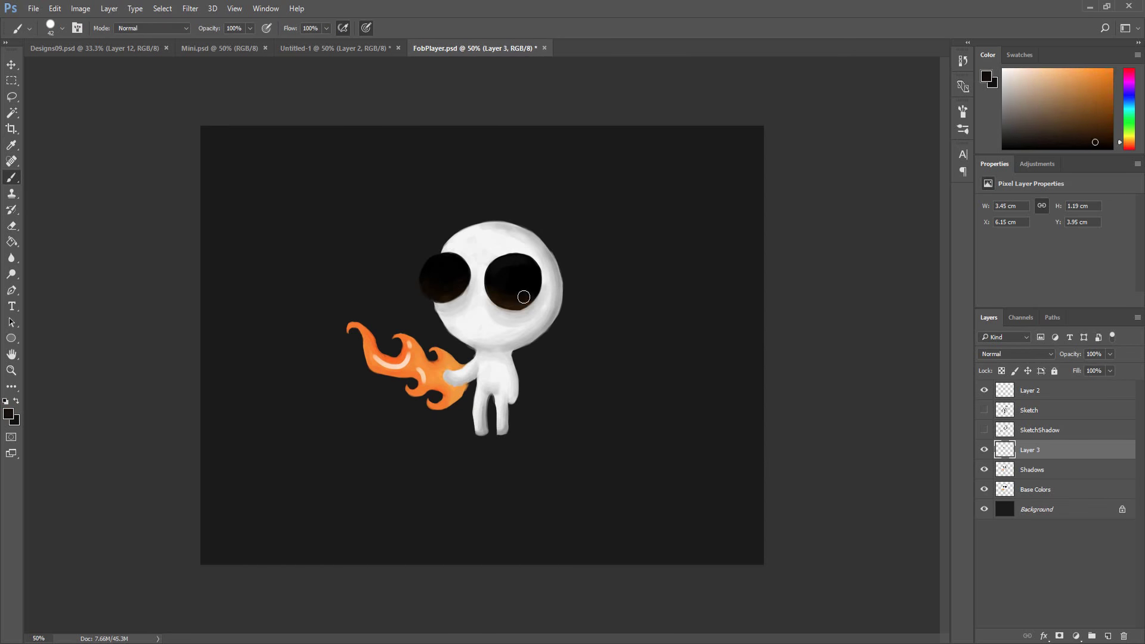
{"action": "left_click", "coordinate": [510, 264], "text": "alt"}
{"action": "left_click", "coordinate": [424, 351], "text": "alt"}
{"action": "left_click", "coordinate": [428, 292], "text": "alt"}
{"action": "key", "text": "e"}
{"action": "key", "text": "b"}
Step: Paint the hand and forearm over with the flame's orange and save the file
{"action": "left_click", "coordinate": [453, 390], "text": "alt"}
{"action": "left_click_drag", "start_coordinate": [450, 372], "coordinate": [476, 373]}
{"action": "key", "text": "ctrl+s"}
Step: Paint orange around the flame's edges with a 20 px brush and erase the excess beyond its outline
{"action": "key", "text": "bracketleft"}
{"action": "key", "text": "bracketleft"}
{"action": "key", "text": "bracketleft"}
{"action": "key", "text": "bracketleft"}
{"action": "key", "text": "bracketleft"}
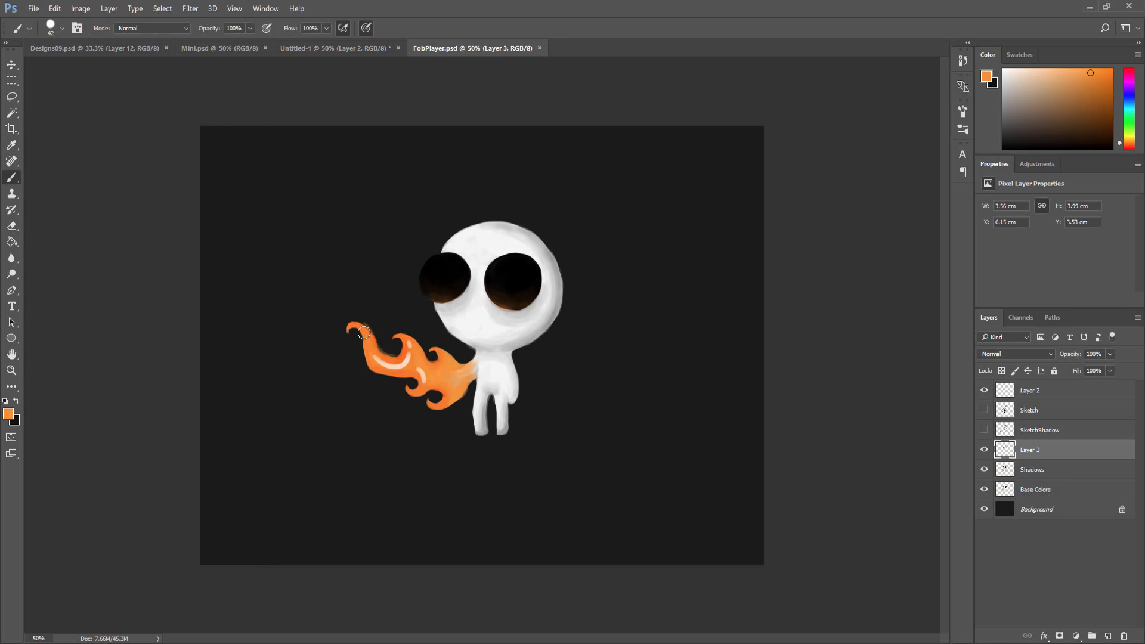
{"action": "mouse_move", "coordinate": [380, 351]}
{"action": "left_mouse_down"}
{"action": "mouse_move", "coordinate": [343, 347]}
{"action": "mouse_move", "coordinate": [414, 398]}
{"action": "left_mouse_up"}
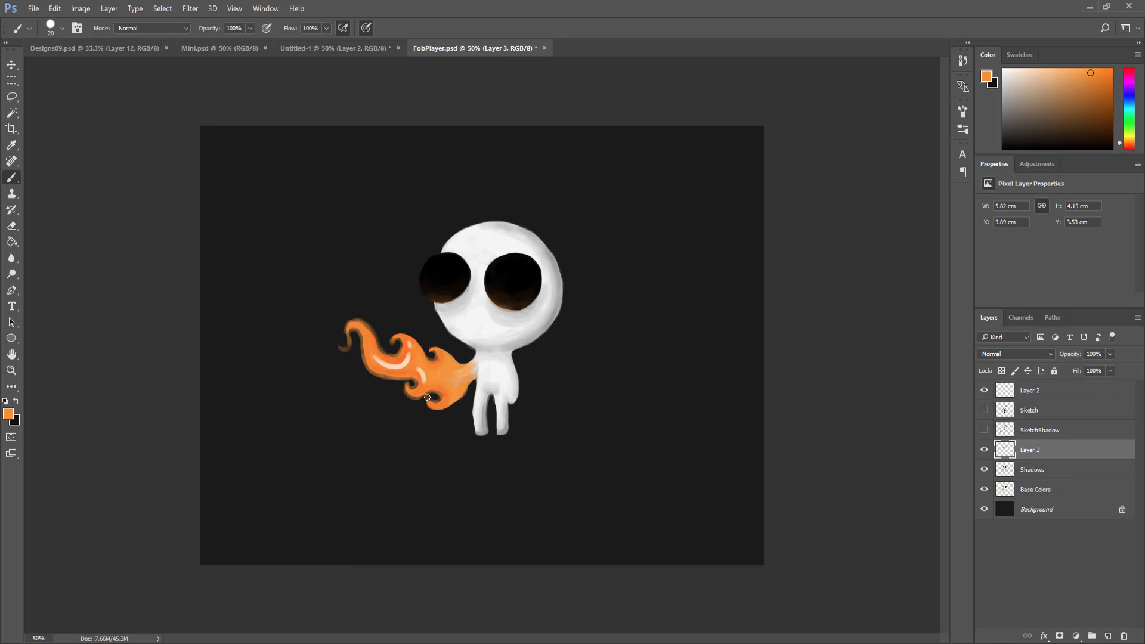
{"action": "key", "text": "e"}
{"action": "key", "text": "b"}
{"action": "key", "text": "e"}
{"action": "mouse_move", "coordinate": [343, 348]}
{"action": "left_mouse_down"}
{"action": "mouse_move", "coordinate": [468, 403]}
{"action": "mouse_move", "coordinate": [480, 434]}
{"action": "left_mouse_up"}
Step: Tint the body and leg edge nearest the flame with sampled pale orange, and save the file
{"action": "key", "text": "b"}
{"action": "left_click", "coordinate": [490, 393], "text": "alt"}
{"action": "left_click", "coordinate": [480, 353], "text": "alt"}
{"action": "left_click", "coordinate": [477, 363], "text": "alt"}
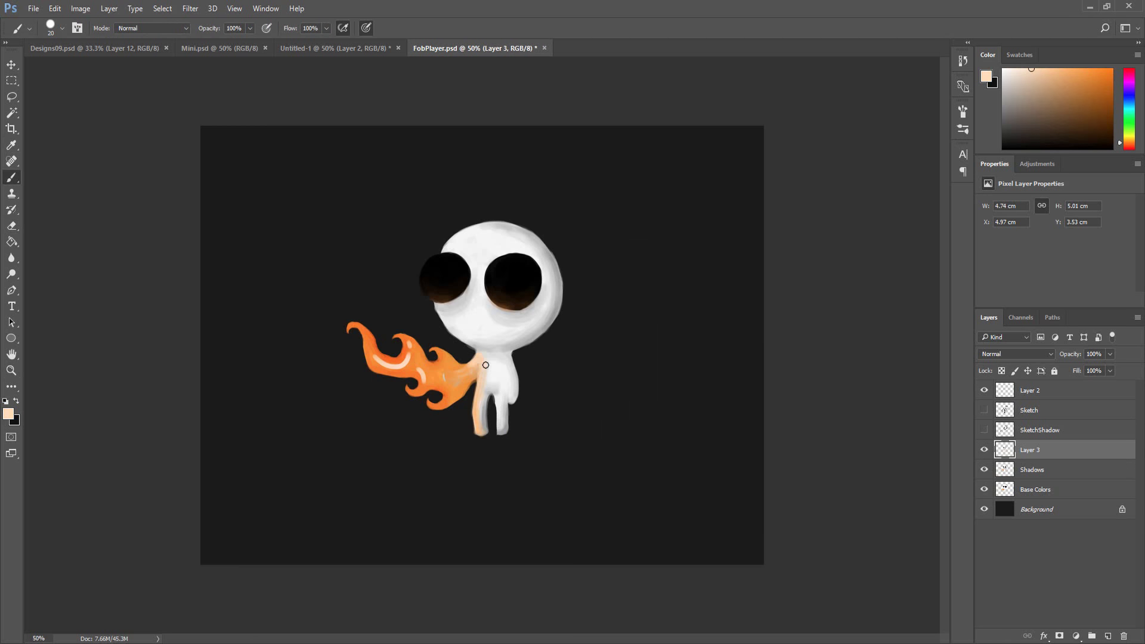
{"action": "key", "text": "ctrl+s"}
Step: Paint orange firelight on the head's lower side facing the flame and blend it toward the white with sampled tones
{"action": "key", "text": "bracketright"}
{"action": "key", "text": "bracketright"}
{"action": "key", "text": "bracketright"}
{"action": "key", "text": "bracketright"}
{"action": "key", "text": "bracketright"}
{"action": "left_click", "coordinate": [471, 372], "text": "alt"}
{"action": "mouse_move", "coordinate": [441, 308]}
{"action": "left_mouse_down"}
{"action": "mouse_move", "coordinate": [469, 339]}
{"action": "mouse_move", "coordinate": [465, 329]}
{"action": "left_mouse_up"}
{"action": "left_click", "coordinate": [465, 329], "text": "alt"}
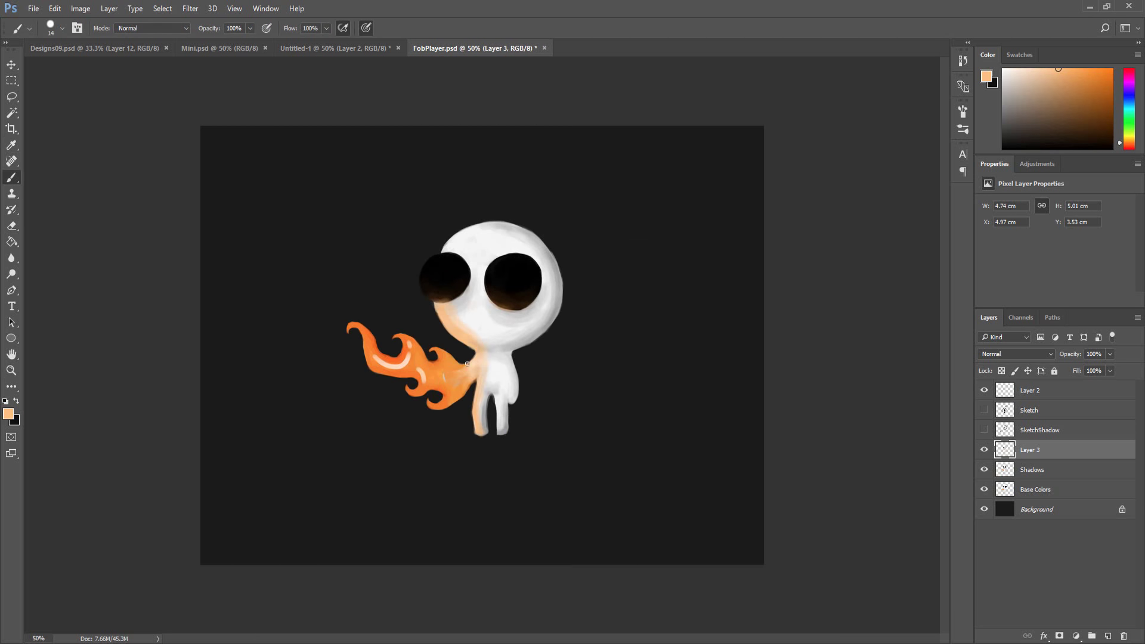
{"action": "left_click", "coordinate": [474, 328], "text": "alt"}
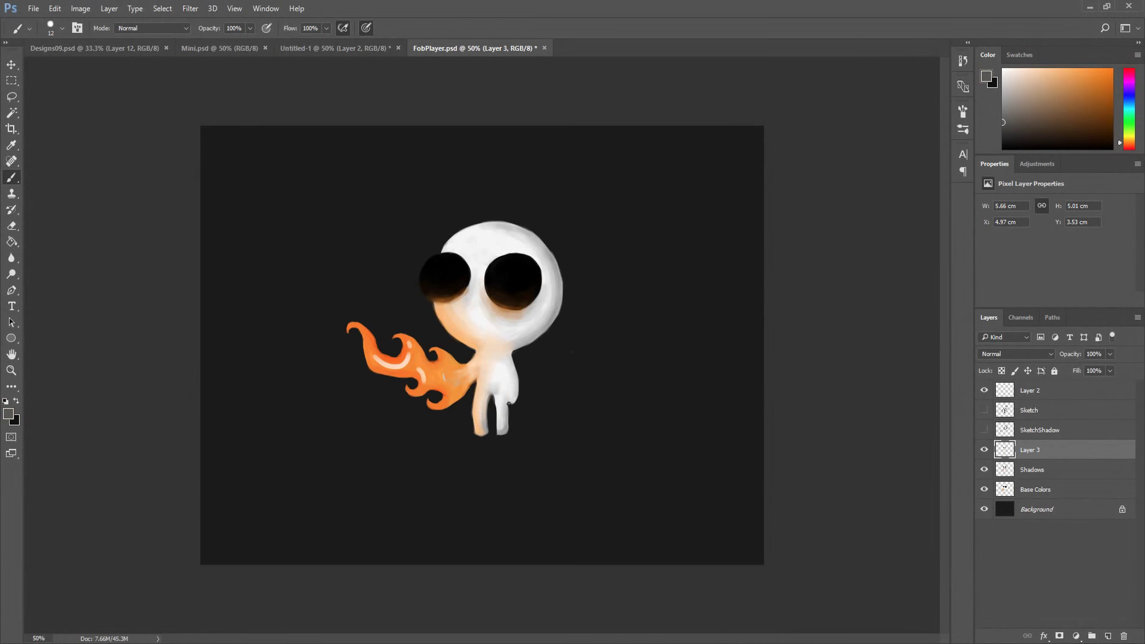
Step: Define the far arm against the body with sampled greys on Layer 3, and clean up its edges with the Eraser
{"action": "right_click", "coordinate": [525, 376]}
{"action": "key", "text": "Return"}
{"action": "left_click", "coordinate": [507, 388], "text": "alt"}
{"action": "key", "text": "e"}
{"action": "left_click", "coordinate": [1039, 430]}
{"action": "left_click", "coordinate": [1037, 449]}
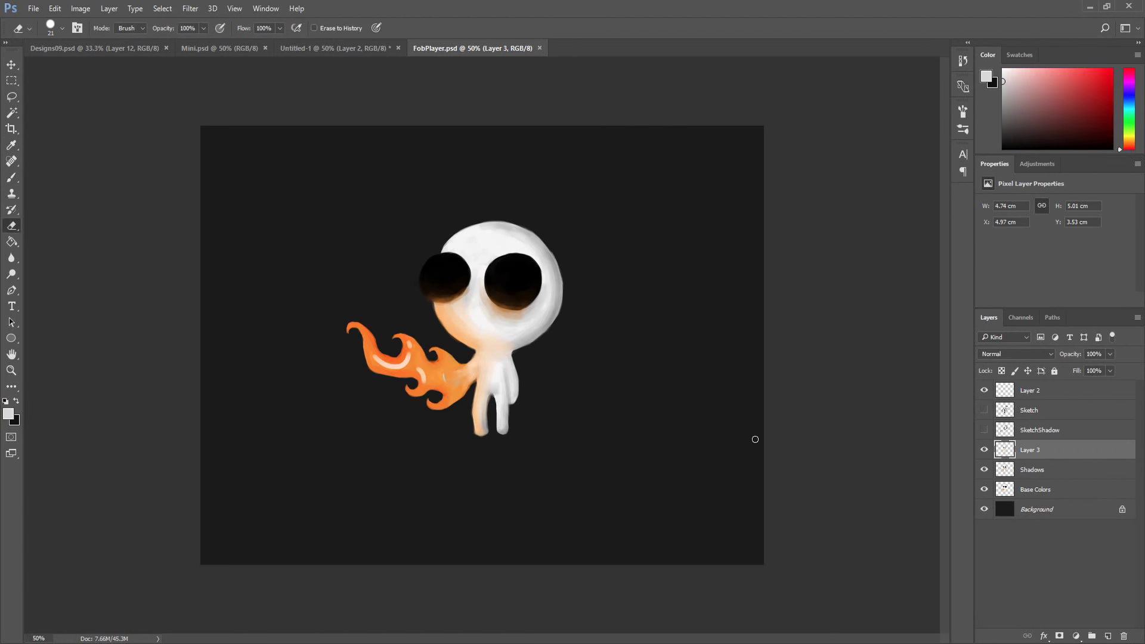
{"action": "scroll", "coordinate": [511, 401], "scroll_direction": "up", "scroll_amount": 1}
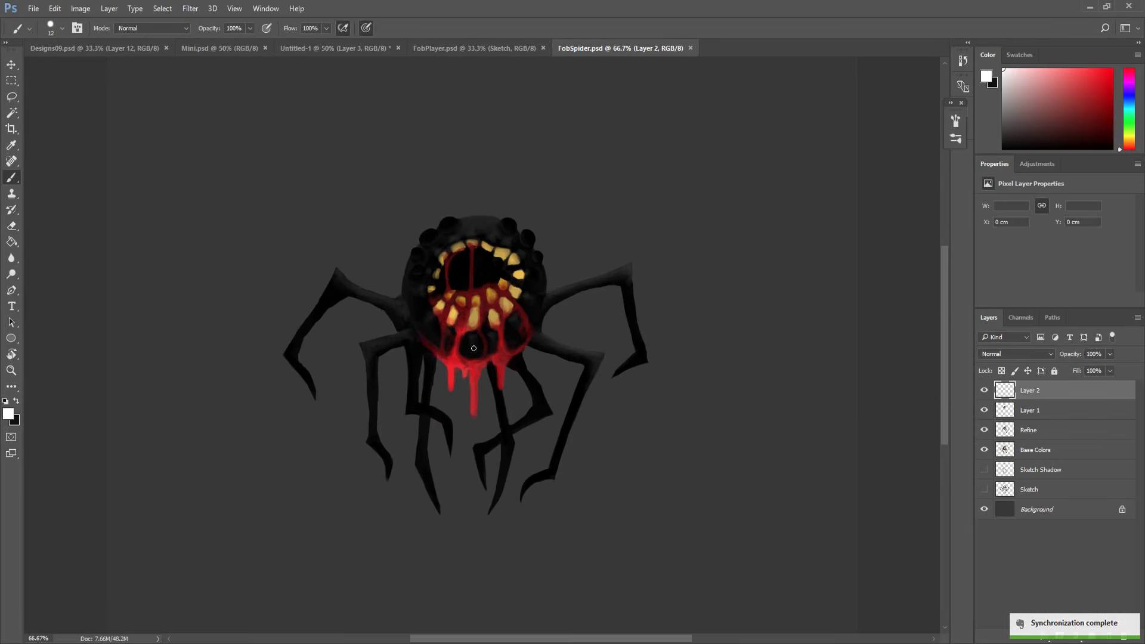
Step: On FobSpider's Layer 2, add small white highlights to the blood and teeth with a 12 px brush, and save the file
{"action": "left_click", "coordinate": [473, 407]}
{"action": "left_click", "coordinate": [473, 324]}
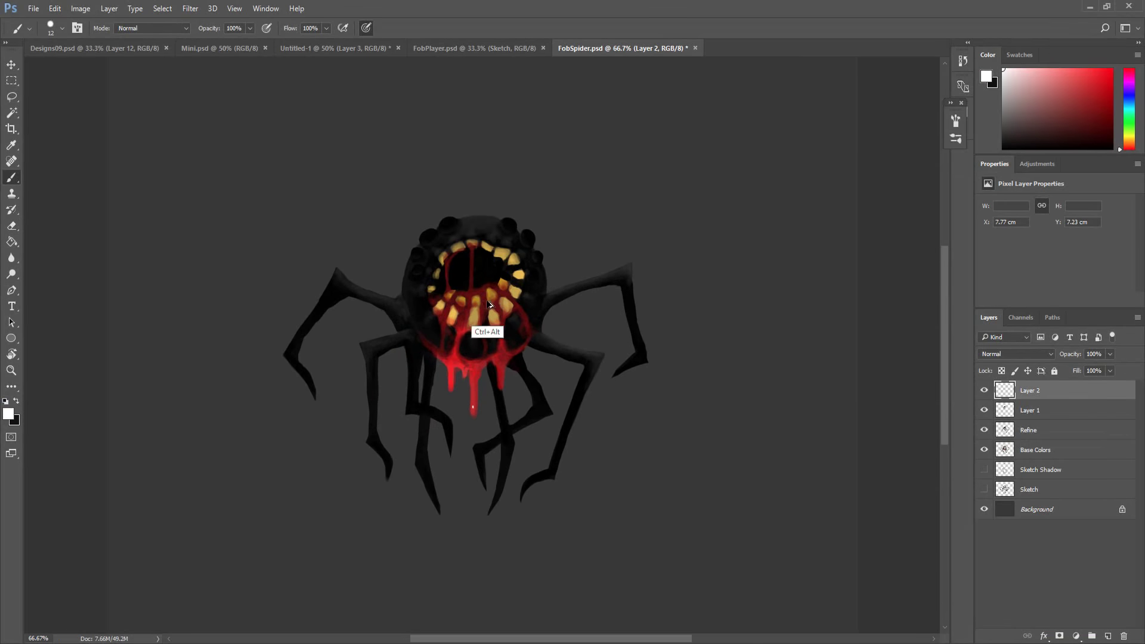
{"action": "left_click", "coordinate": [492, 296]}
{"action": "left_click_drag", "start_coordinate": [463, 332], "coordinate": [460, 343]}
{"action": "left_click_drag", "start_coordinate": [472, 256], "coordinate": [471, 277]}
{"action": "key", "text": "ctrl+space"}
{"action": "key", "text": "ctrl+s"}
{"action": "left_click", "coordinate": [1042, 410]}
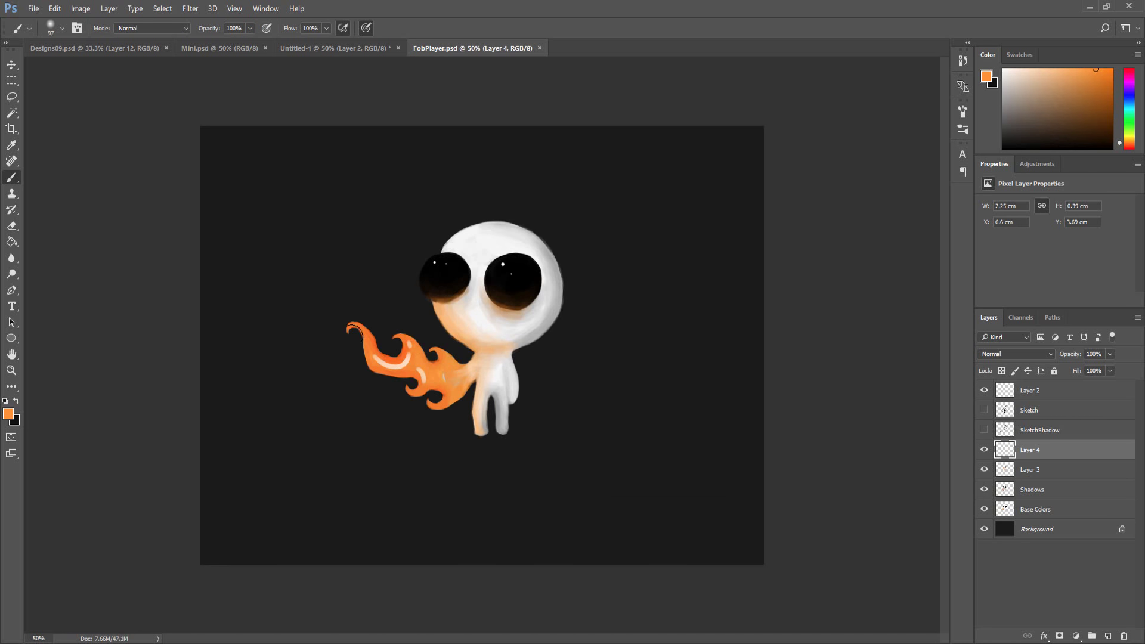
Step: Brush a soft orange glow around FobPlayer's flame and onto the nearby head and leg on Layer 4, erasing the excess
{"action": "mouse_move", "coordinate": [363, 333]}
{"action": "left_mouse_down"}
{"action": "mouse_move", "coordinate": [448, 386]}
{"action": "mouse_move", "coordinate": [473, 325]}
{"action": "left_mouse_up"}
{"action": "key", "text": "e"}
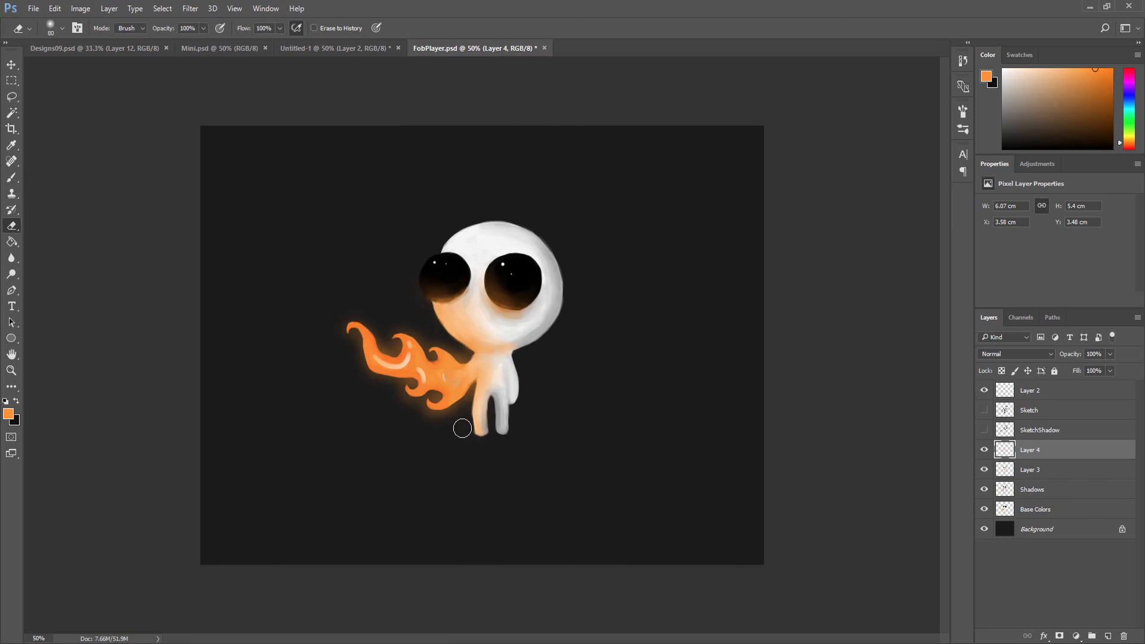
{"action": "key", "text": "b"}
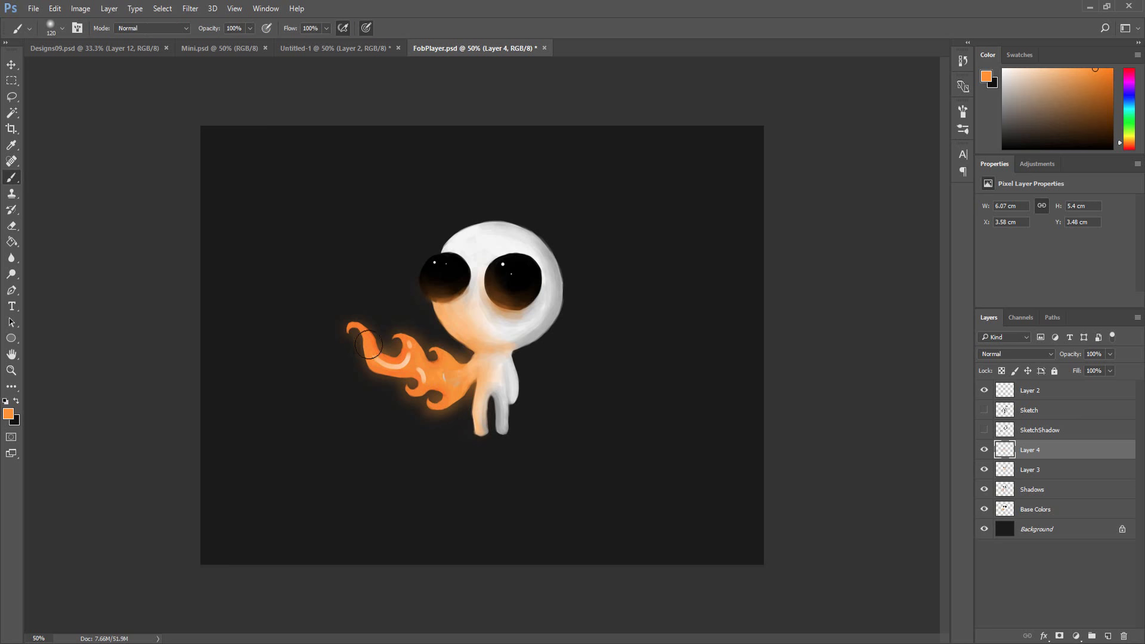
{"action": "mouse_move", "coordinate": [369, 344]}
{"action": "left_mouse_down"}
{"action": "mouse_move", "coordinate": [364, 333]}
{"action": "mouse_move", "coordinate": [368, 351]}
{"action": "left_mouse_up"}
{"action": "key", "text": "ctrl+z"}
{"action": "key", "text": "ctrl+z"}
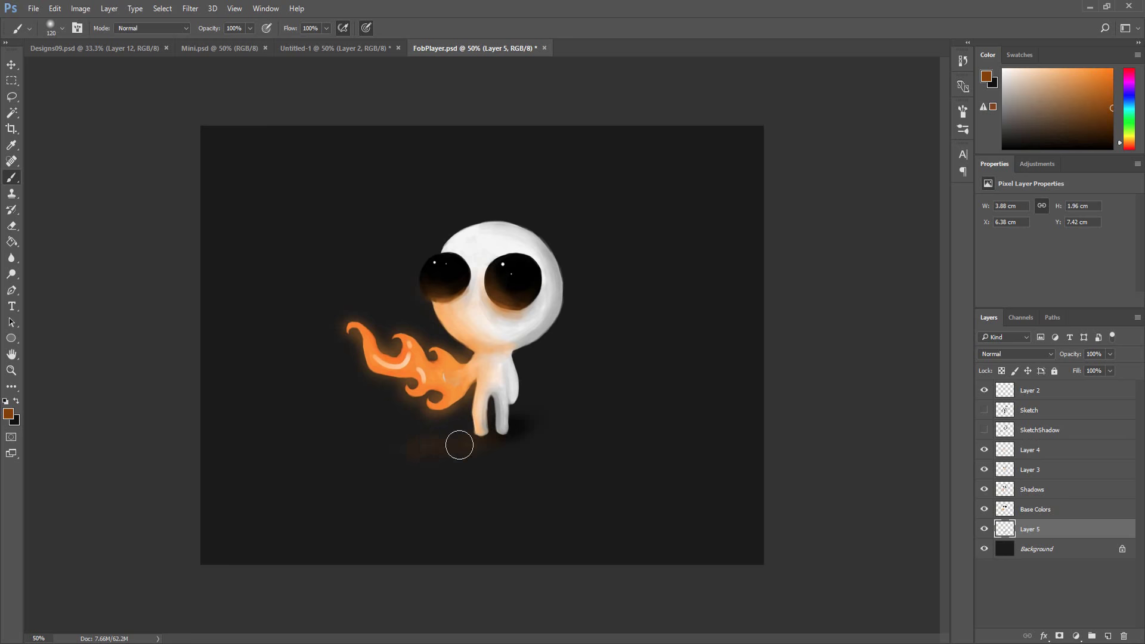
Step: Paint a soft dark orange glow on the ground below the flame on Layer 5 with a 120 px brush, blending its edges
{"action": "left_click", "coordinate": [459, 446], "text": "alt"}
{"action": "left_click_drag", "start_coordinate": [459, 445], "coordinate": [354, 472]}
{"action": "left_click", "coordinate": [436, 444], "text": "alt"}
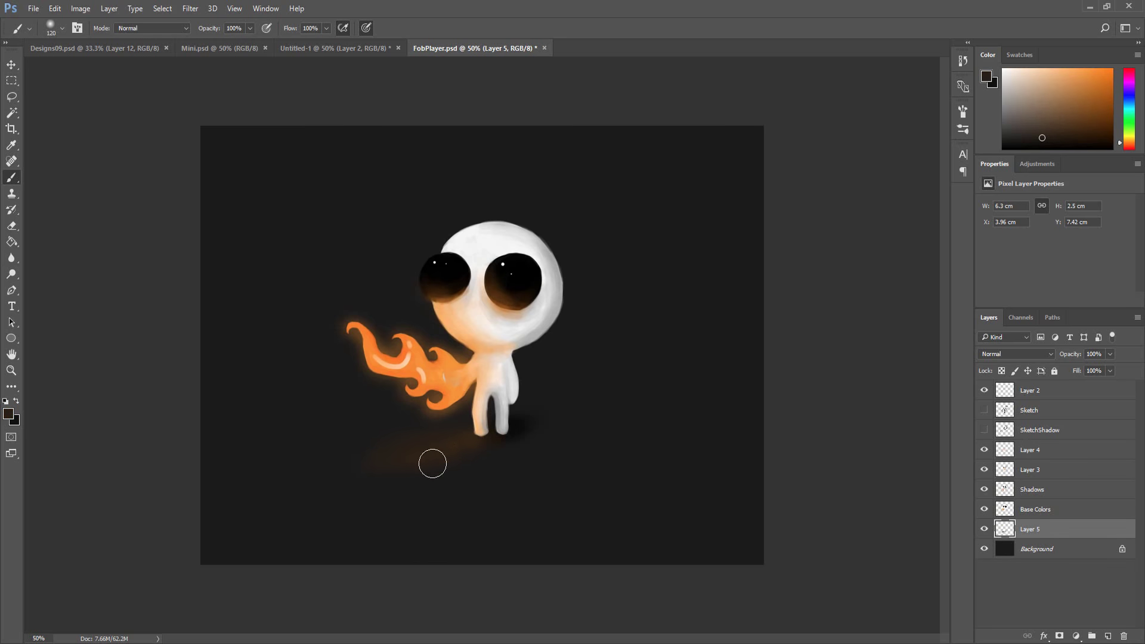
{"action": "left_click_drag", "start_coordinate": [431, 463], "coordinate": [375, 468]}
{"action": "left_click", "coordinate": [442, 435], "text": "alt"}
{"action": "key", "text": "u"}
{"action": "key", "text": "d"}
{"action": "left_click", "coordinate": [492, 448]}
{"action": "key", "text": "Escape"}
{"action": "key", "text": "ctrl+minus"}
{"action": "key", "text": "ctrl+plus"}
{"action": "key", "text": "b"}
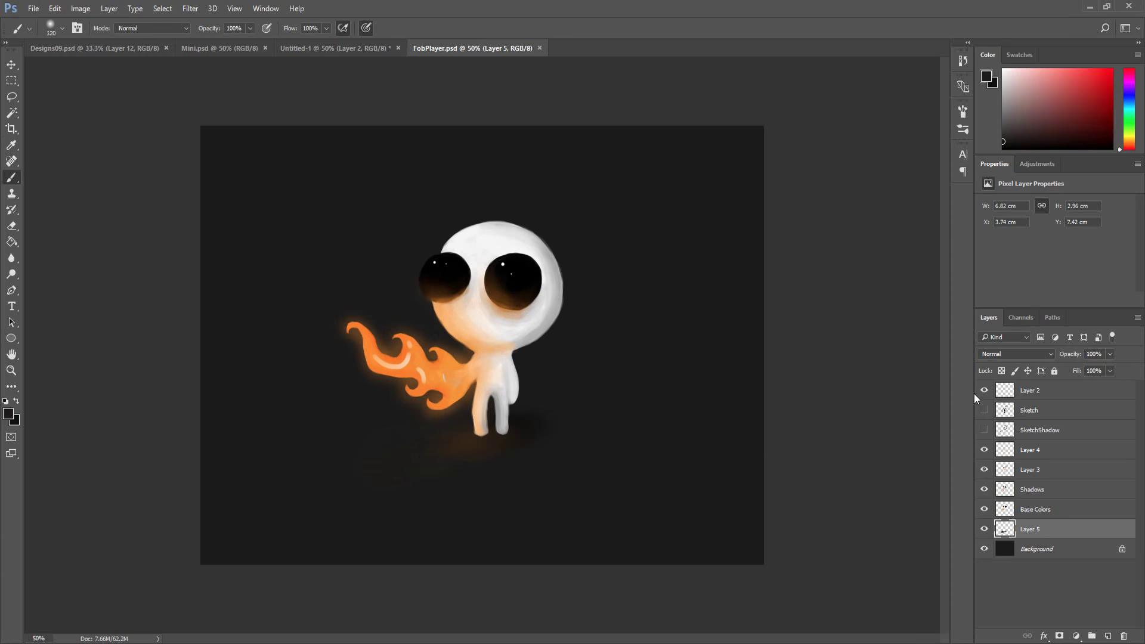
Step: Brush a soft white glow around the outer edge of FobPlayer's head on Layer 6 with a 120 px brush
{"action": "key", "text": "ctrl+w"}
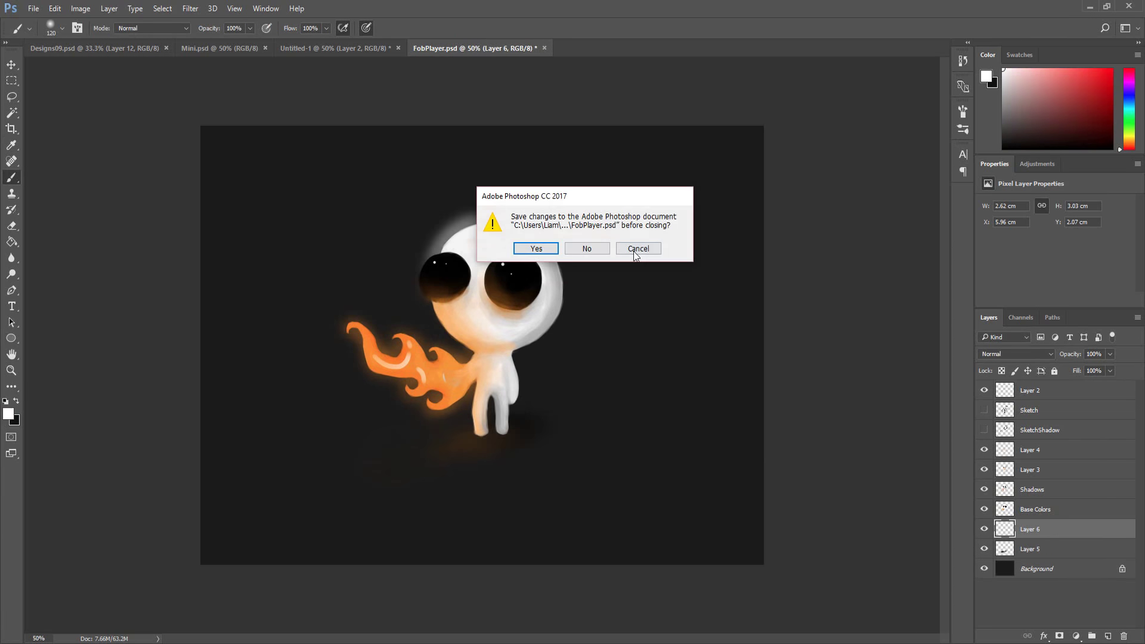
{"action": "left_click", "coordinate": [637, 251]}
{"action": "mouse_move", "coordinate": [453, 238]}
{"action": "left_mouse_down"}
{"action": "mouse_move", "coordinate": [501, 231]}
{"action": "mouse_move", "coordinate": [490, 222]}
{"action": "left_mouse_up"}
{"action": "key", "text": "ctrl+z"}
{"action": "left_click_drag", "start_coordinate": [504, 345], "coordinate": [550, 321]}
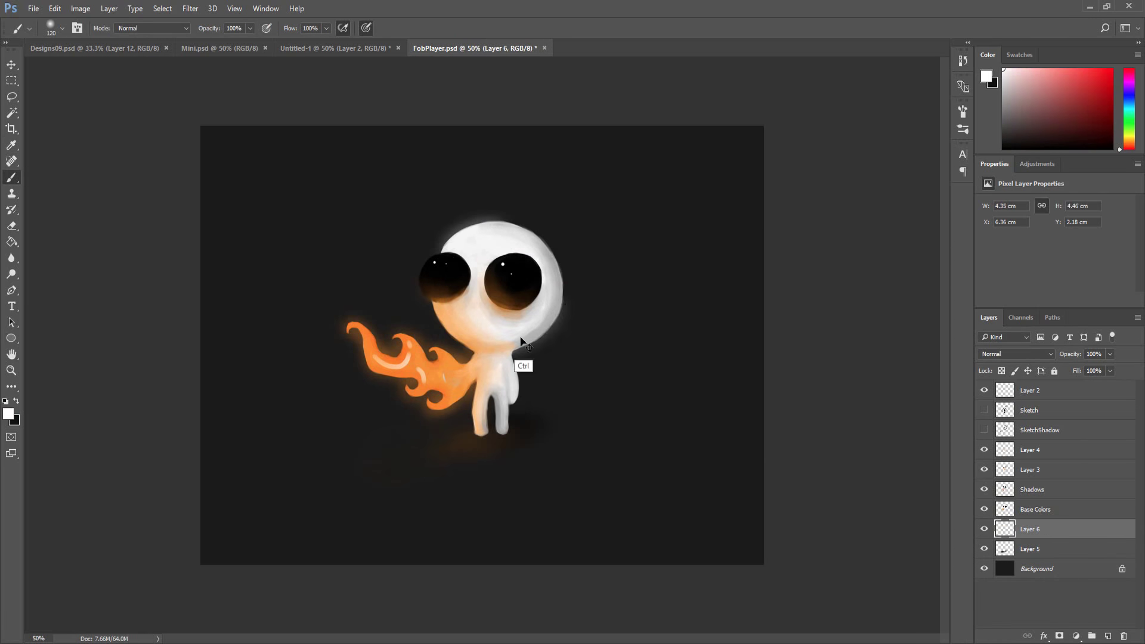
{"action": "key", "text": "ctrl+z"}
{"action": "left_click_drag", "start_coordinate": [513, 229], "coordinate": [563, 292]}
{"action": "key", "text": "ctrl+z"}
{"action": "mouse_move", "coordinate": [546, 244]}
{"action": "left_mouse_down"}
{"action": "mouse_move", "coordinate": [553, 310]}
{"action": "mouse_move", "coordinate": [534, 336]}
{"action": "left_mouse_up"}
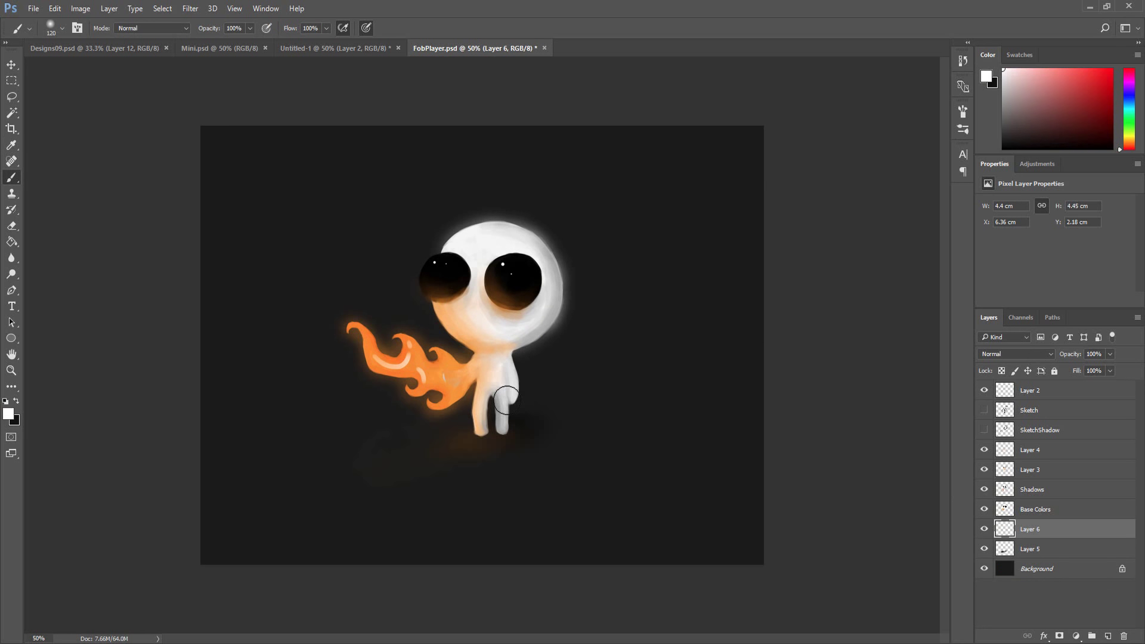
Step: Extend the faint white glow down around the body and legs on Layer 6, reducing the brush size
{"action": "left_click_drag", "start_coordinate": [507, 400], "coordinate": [509, 348]}
{"action": "key", "text": "ctrl+z"}
{"action": "key", "text": "ctrl+z"}
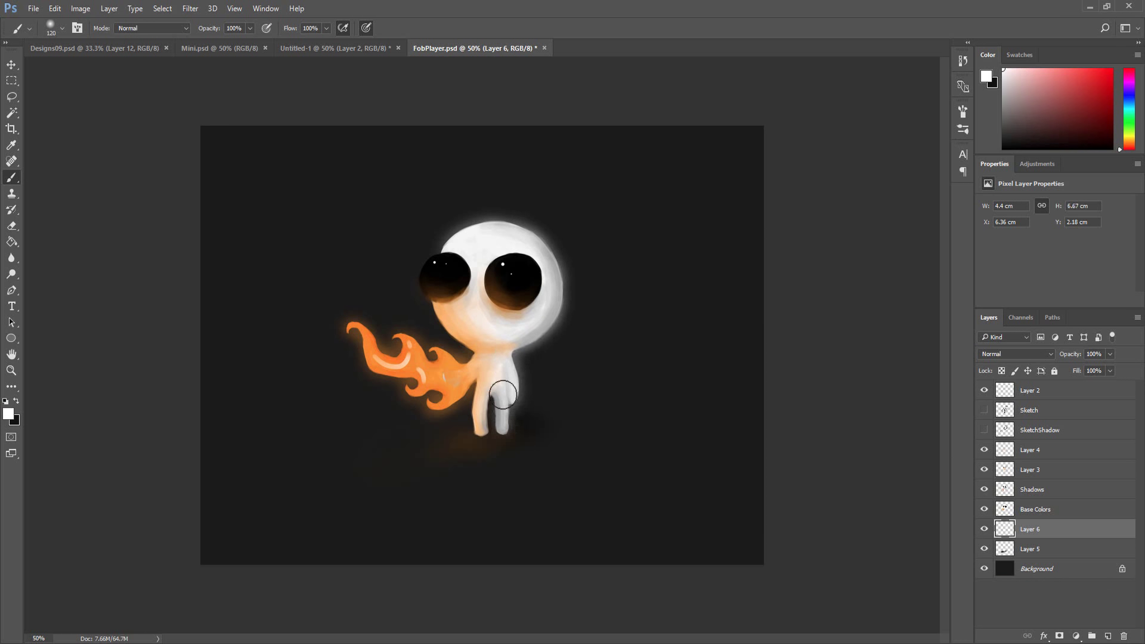
{"action": "key", "text": "bracketleft"}
{"action": "key", "text": "bracketleft"}
{"action": "key", "text": "bracketleft"}
{"action": "key", "text": "bracketleft"}
{"action": "key", "text": "ctrl+y"}
{"action": "key", "text": "ctrl+y"}
{"action": "key", "text": "ctrl+minus"}
{"action": "key", "text": "ctrl+minus"}
{"action": "key", "text": "ctrl+minus"}
{"action": "key", "text": "ctrl+plus"}
{"action": "key", "text": "ctrl+plus"}
{"action": "key", "text": "ctrl+plus"}
Step: Add a new layer directly above the Background layer in FobPlayer with the default settings
{"action": "left_click", "coordinate": [1036, 568]}
{"action": "key", "text": "ctrl+shift+n"}
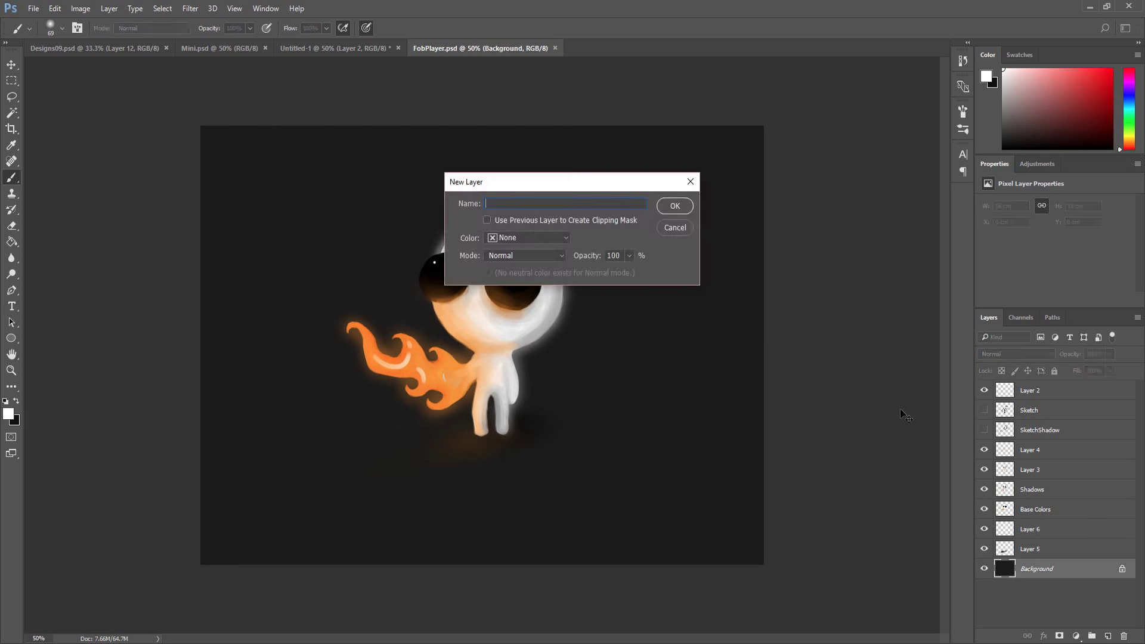
{"action": "key", "text": "Return"}
{"action": "mouse_move", "coordinate": [769, 284]}
{"action": "left_mouse_down"}
{"action": "mouse_move", "coordinate": [460, 582]}
{"action": "mouse_move", "coordinate": [235, 148]}
{"action": "mouse_move", "coordinate": [631, 115]}
{"action": "left_mouse_up"}
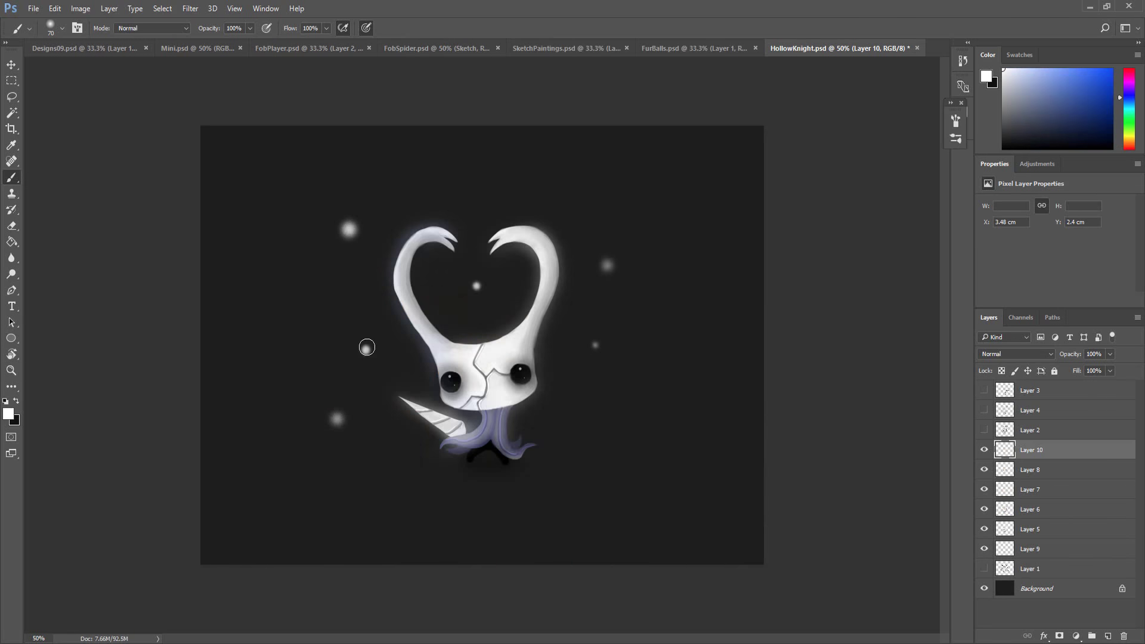
Step: Dab soft white floating particles of varied sizes around the horned character on HollowKnight's Layer 10
{"action": "right_click", "coordinate": [447, 243]}
{"action": "key", "text": "bracketleft"}
{"action": "key", "text": "bracketleft"}
{"action": "key", "text": "bracketleft"}
{"action": "left_click", "coordinate": [345, 292]}
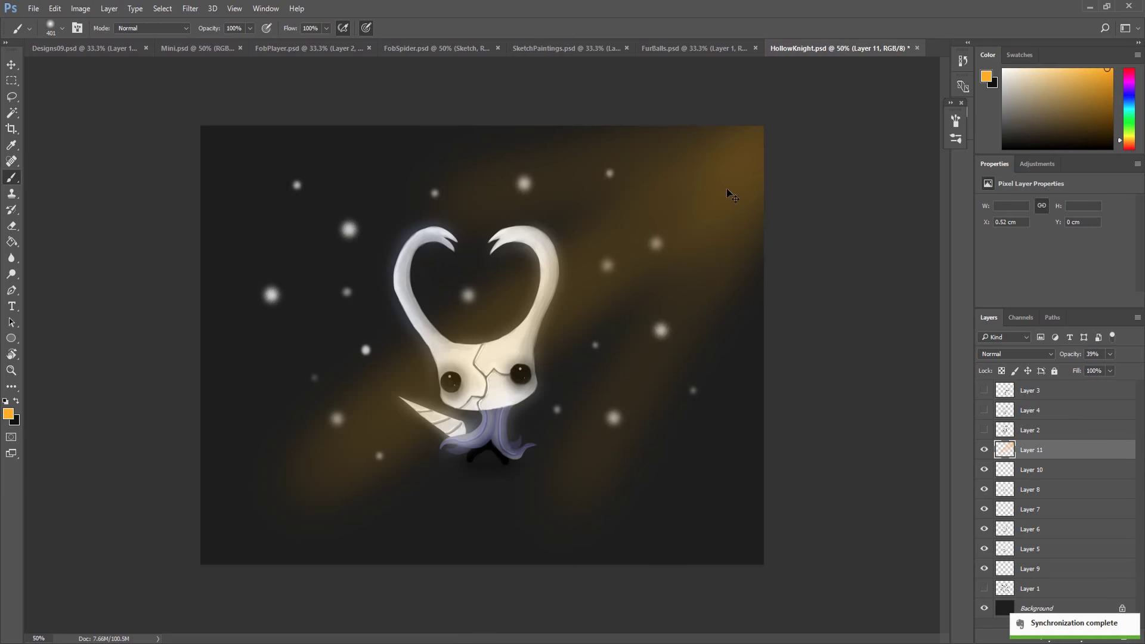
Step: Set the opacity of the orange light rays on Layer 11 to 36% and save the HollowKnight file
{"action": "key", "text": "ctrl+s"}
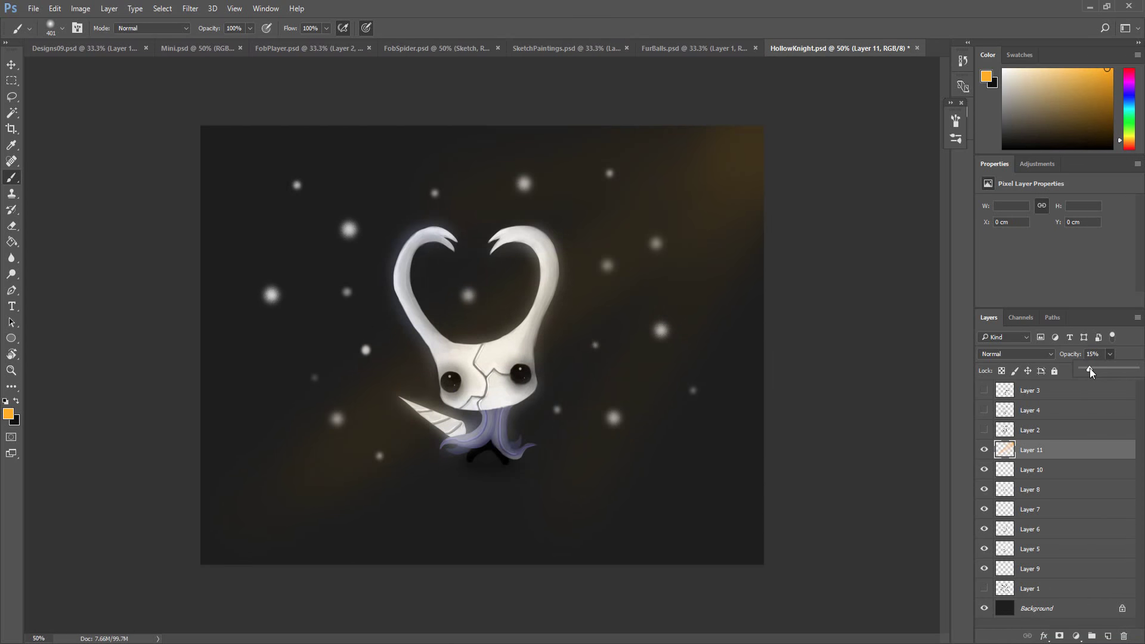
{"action": "key", "text": "ctrl+minus"}
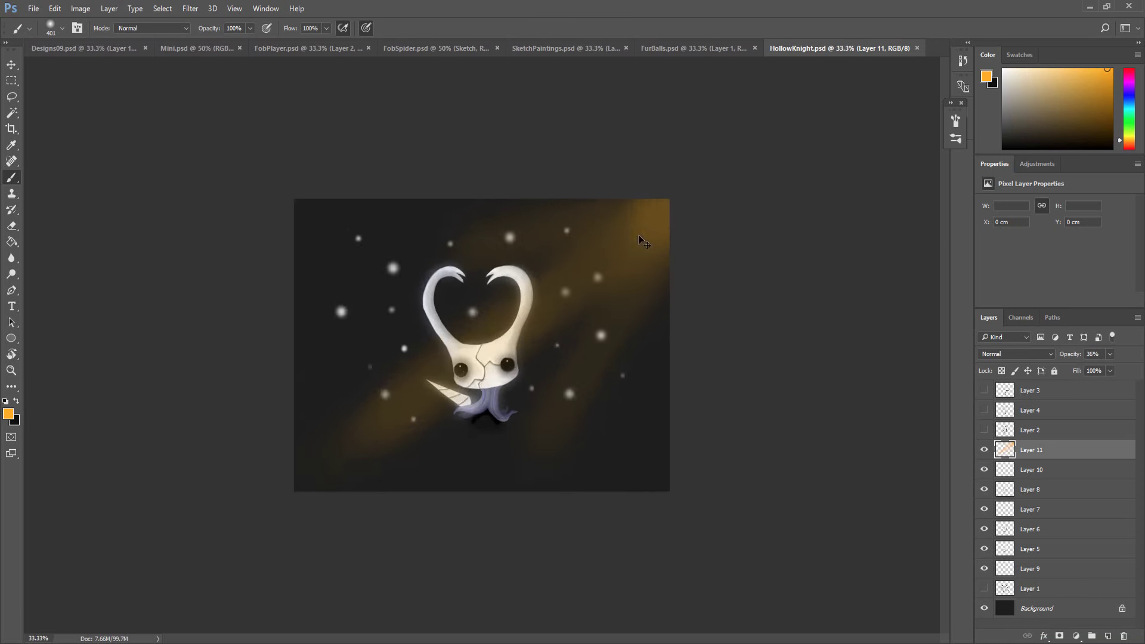
{"action": "key", "text": "ctrl+plus"}
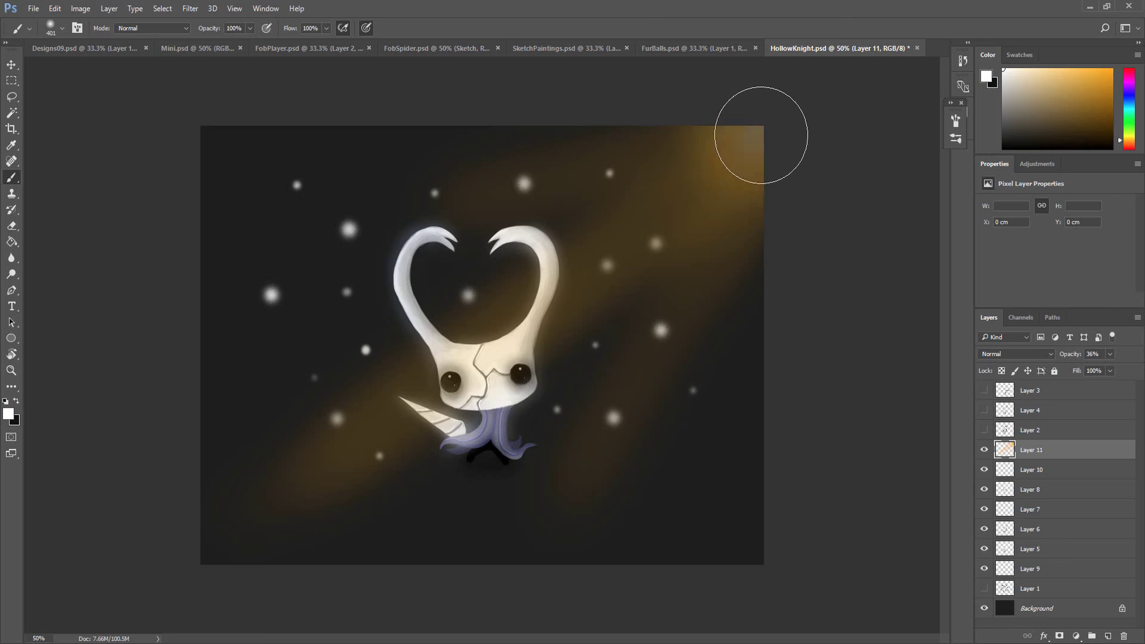
Step: Undo the white brush stroke over the orange light in the canvas's upper-right corner
{"action": "key", "text": "ctrl+z"}
{"action": "key", "text": "ctrl+minus"}
{"action": "key", "text": "ctrl+plus"}
Step: Create a new layer above Layer 11 and brush soft black shading down the canvas's left side
{"action": "key", "text": "ctrl+shift+alt+n"}
{"action": "left_click", "coordinate": [1003, 148]}
{"action": "left_click_drag", "start_coordinate": [215, 137], "coordinate": [173, 409]}
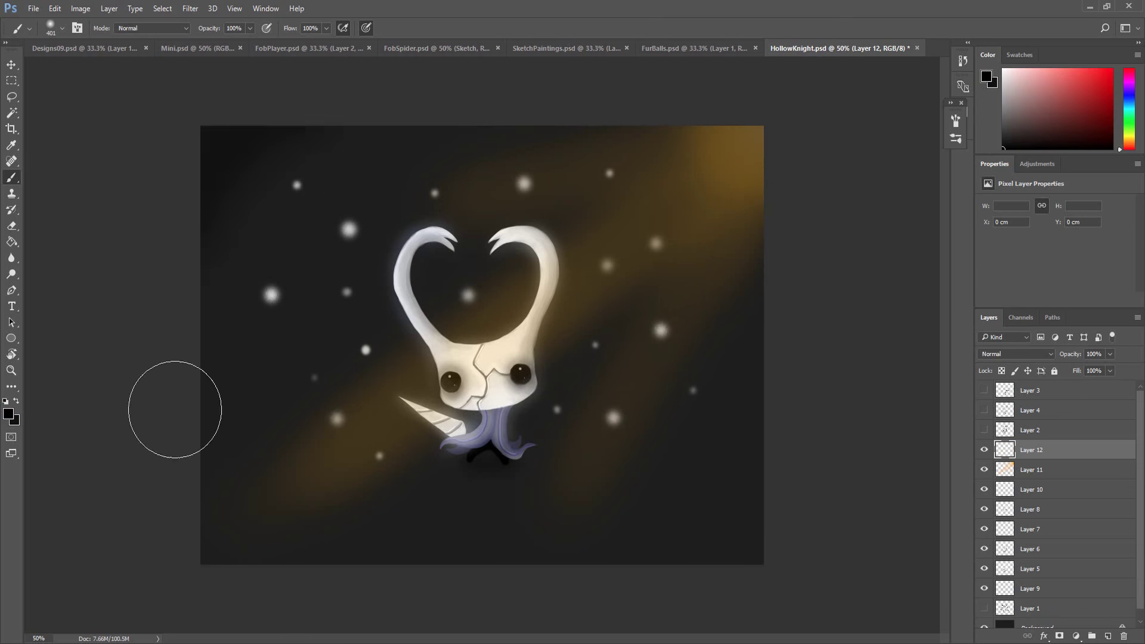
Step: Try a soft blue light from the canvas's left edge towards the character on Layer 12 with a 401 px brush
{"action": "right_click", "coordinate": [295, 129]}
{"action": "left_click_drag", "start_coordinate": [419, 158], "coordinate": [406, 158]}
{"action": "right_click", "coordinate": [409, 395]}
{"action": "left_click_drag", "start_coordinate": [519, 425], "coordinate": [533, 425]}
{"action": "left_click_drag", "start_coordinate": [222, 316], "coordinate": [358, 364]}
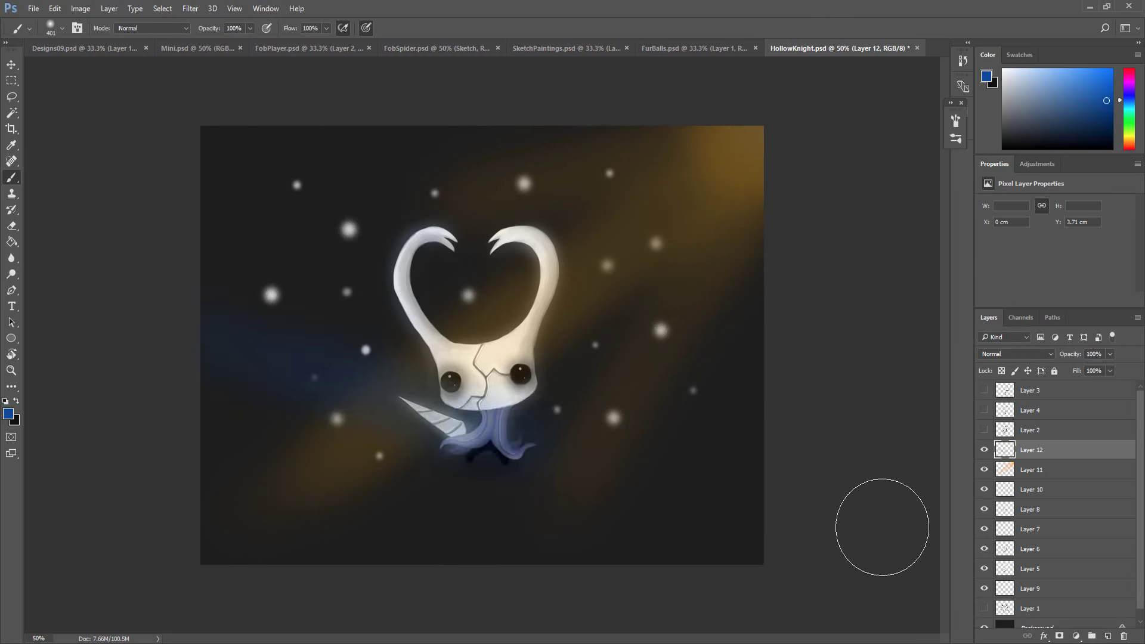
{"action": "key", "text": "ctrl+z"}
Step: Try darkening the upper-left area of the canvas with a soft black stroke on Layer 12
{"action": "key", "text": "ctrl+minus"}
{"action": "left_click_drag", "start_coordinate": [301, 206], "coordinate": [352, 298]}
{"action": "key", "text": "ctrl+minus"}
{"action": "key", "text": "ctrl+minus"}
{"action": "key", "text": "ctrl+minus"}
{"action": "key", "text": "ctrl+plus"}
{"action": "key", "text": "ctrl+plus"}
{"action": "key", "text": "ctrl+plus"}
{"action": "key", "text": "ctrl+z"}
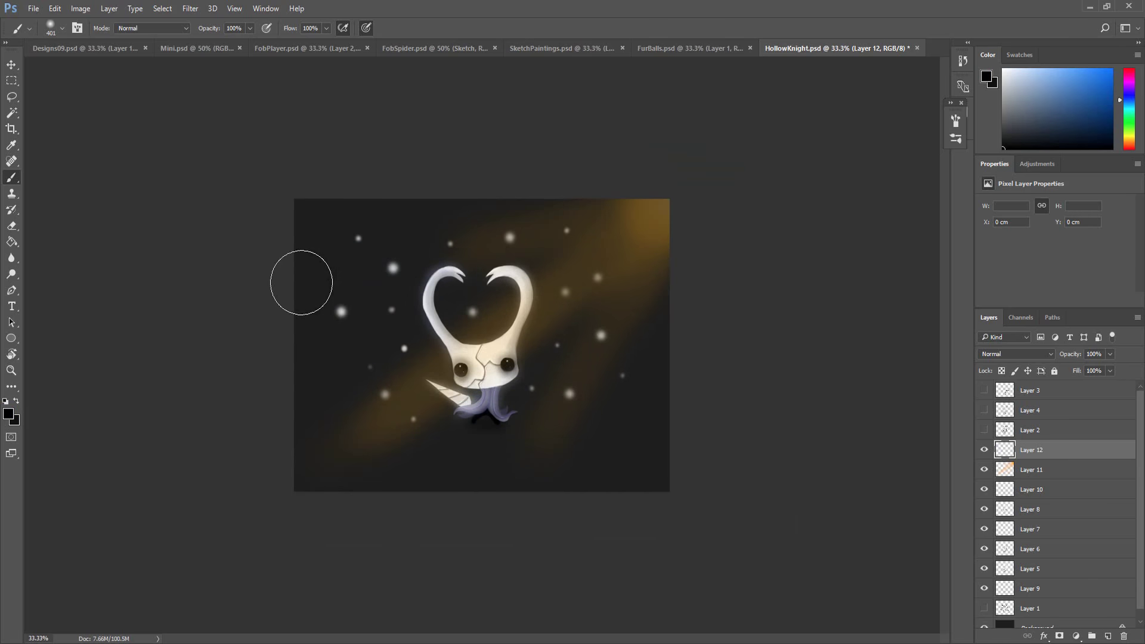
Step: Set the Eraser to a soft 1811 px tip with 0% hardness for Layer 12
{"action": "right_click", "coordinate": [396, 427]}
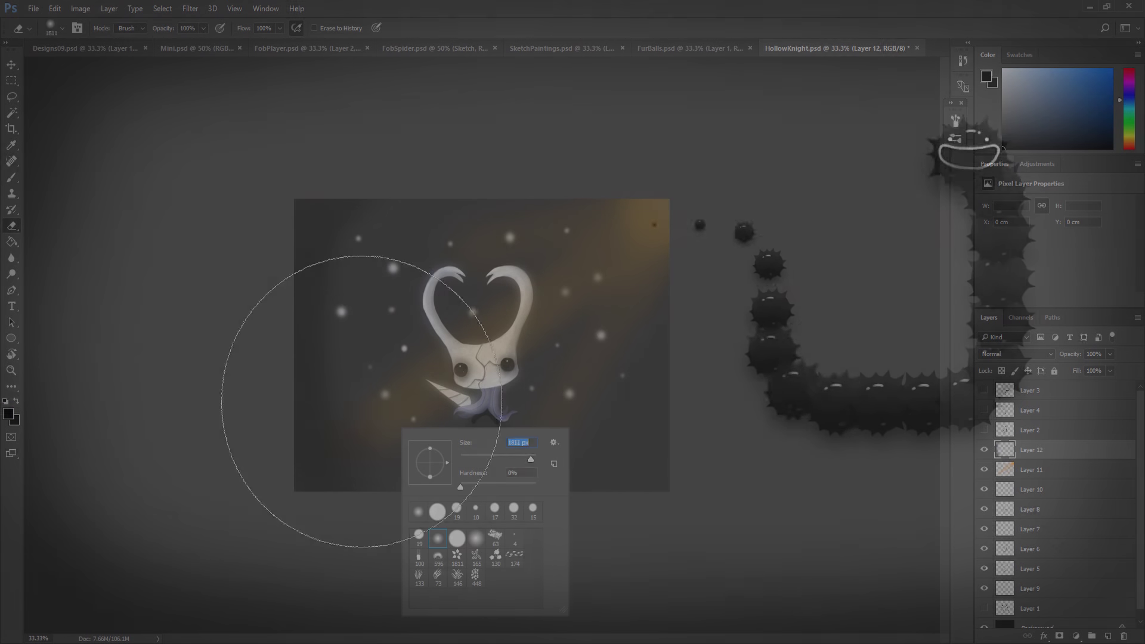